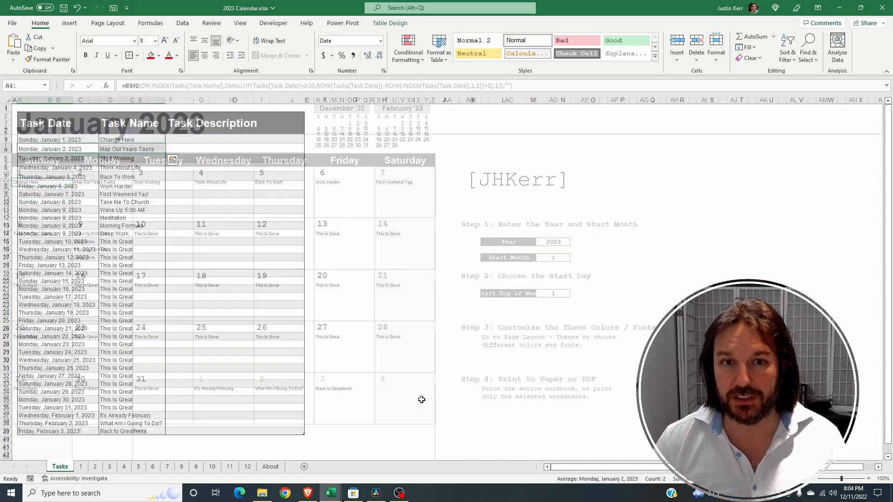
- Change the January 1 task name in the Tasks sheet to "Lets GO!!!" and check it on the January calendar sheet
left_click(114, 139)
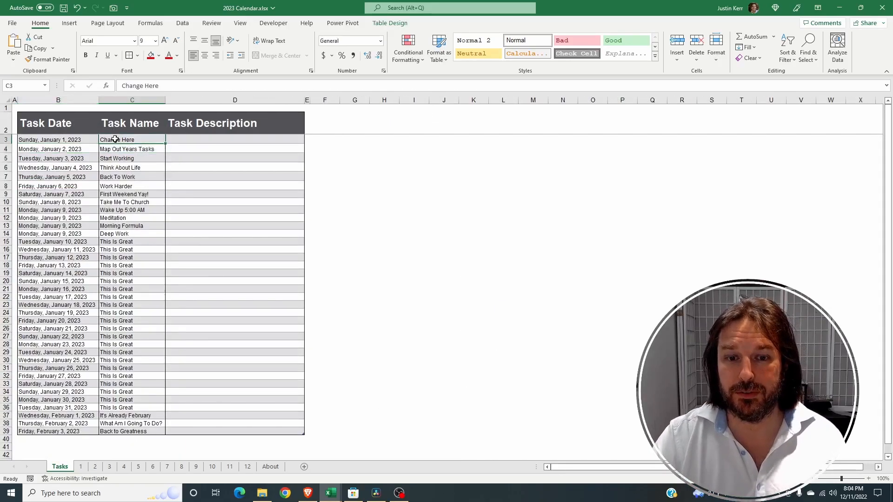
type("Lets GO!!!")
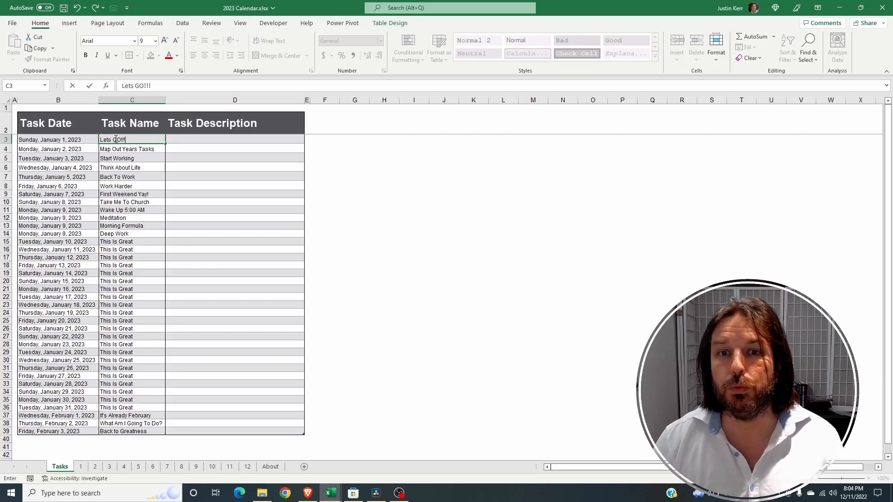
key("Return")
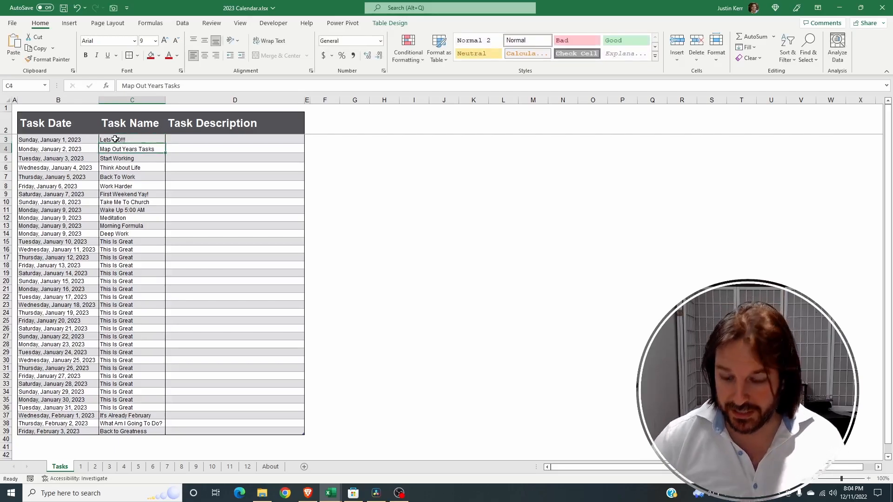
key("ctrl+Page_Down")
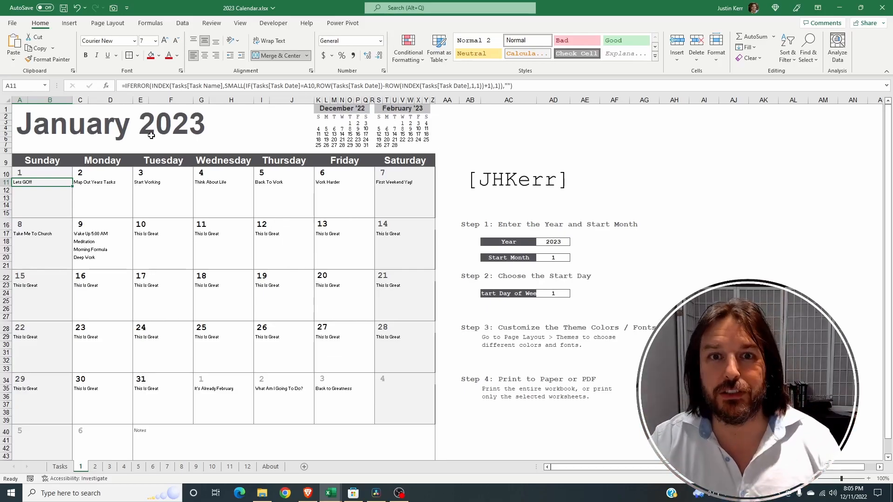
- Create a new workbook from the "Any year custom calendar" template
left_click(14, 25)
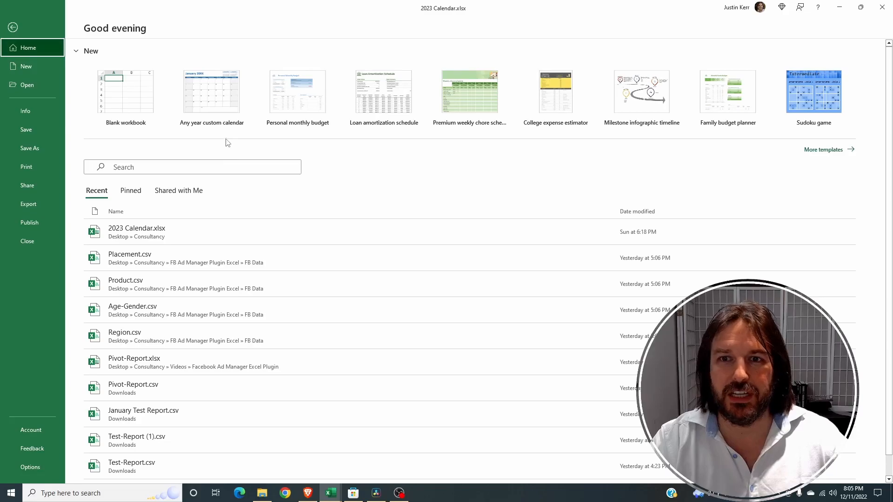
left_click(217, 99)
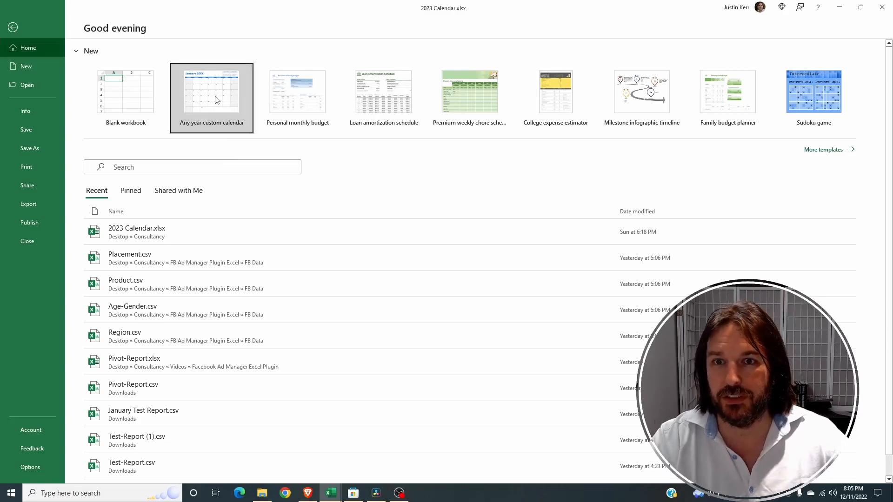
left_click(518, 286)
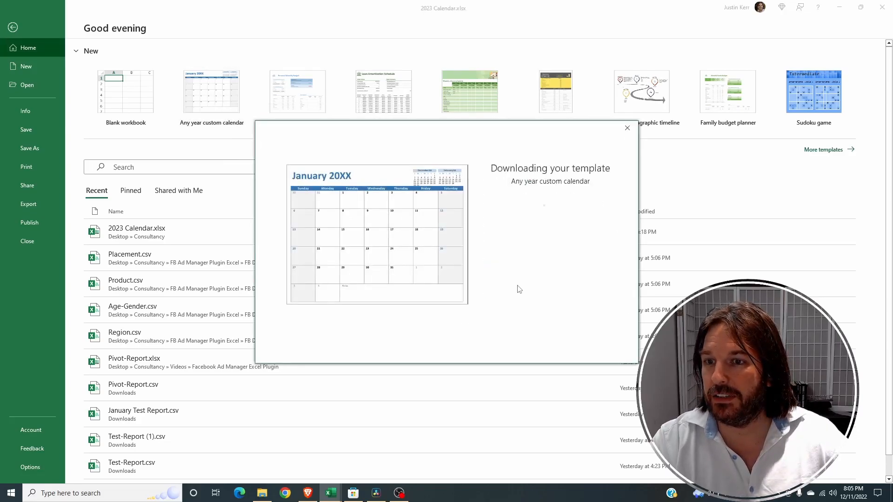
- Remove the template's logo and the Vertex42 credit text and link above Step 1, clearing cells AB5:AF15
left_click(494, 159)
right_click(507, 143)
left_click(527, 166)
left_click_drag(463, 136, 618, 213)
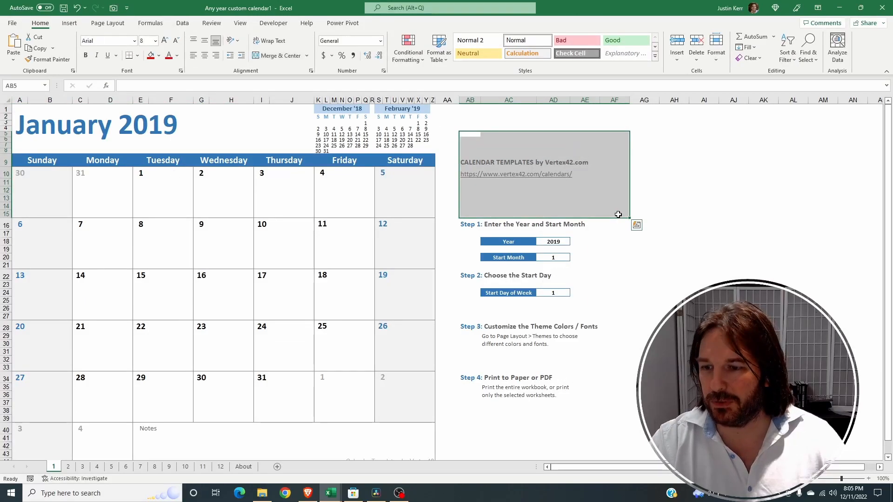
key("Delete")
- Insert the picture "jhkerr Logo (000000 Text Only).png" from this device at AB5, shrink it and place it just above Step 1
left_click(463, 137)
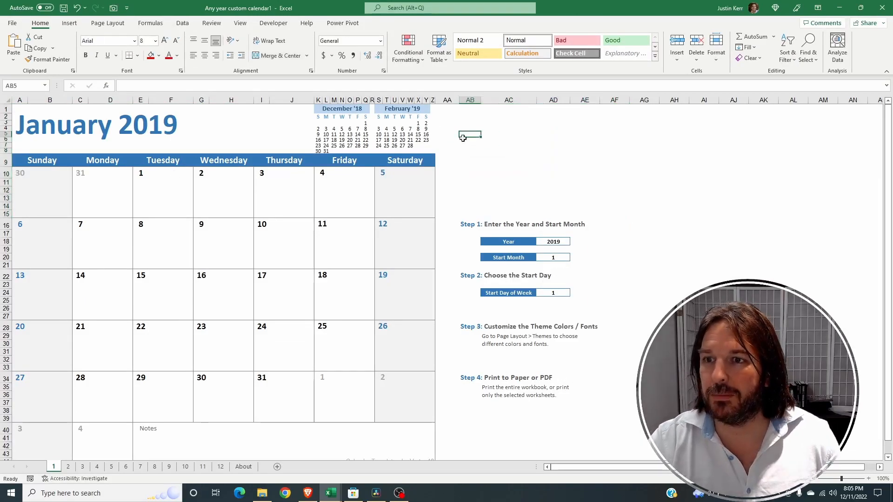
left_click(70, 23)
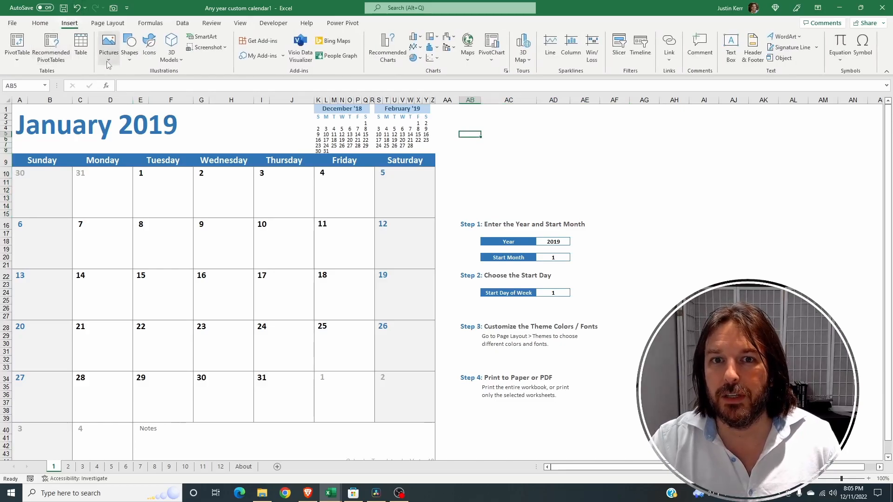
left_click(108, 46)
left_click(126, 85)
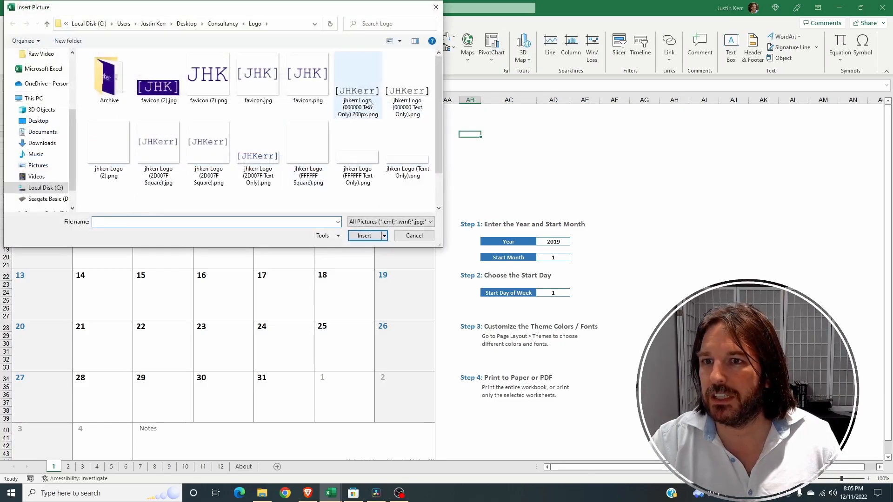
left_click(406, 111)
left_click(365, 233)
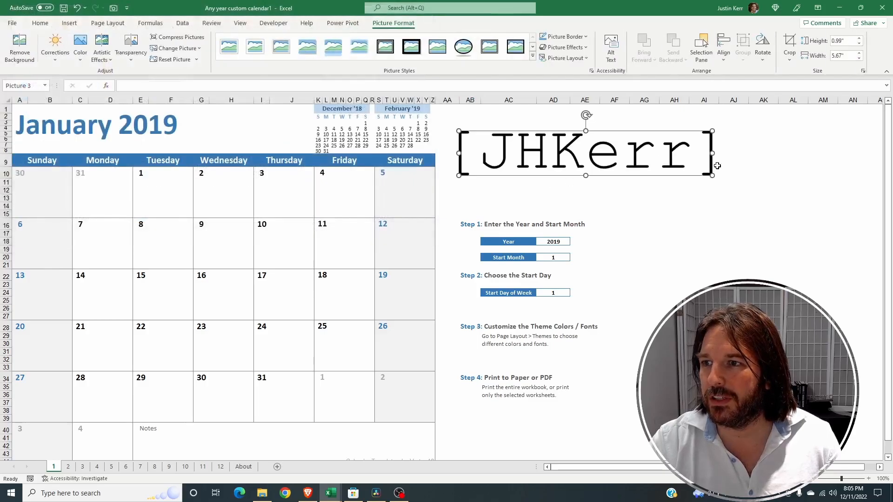
left_click_drag(706, 175, 639, 162)
left_click_drag(536, 149, 535, 191)
- Set the calendar's Year in AD18 to 2023
left_click(552, 242)
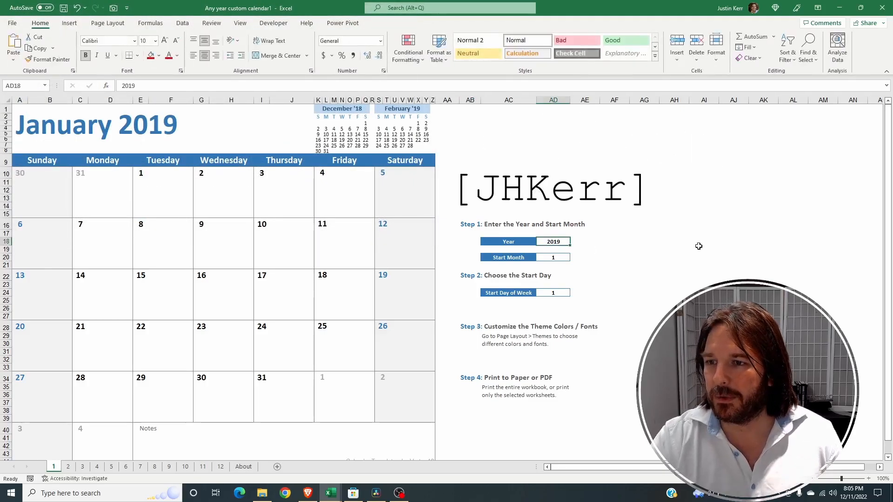
type("2023")
key("Return")
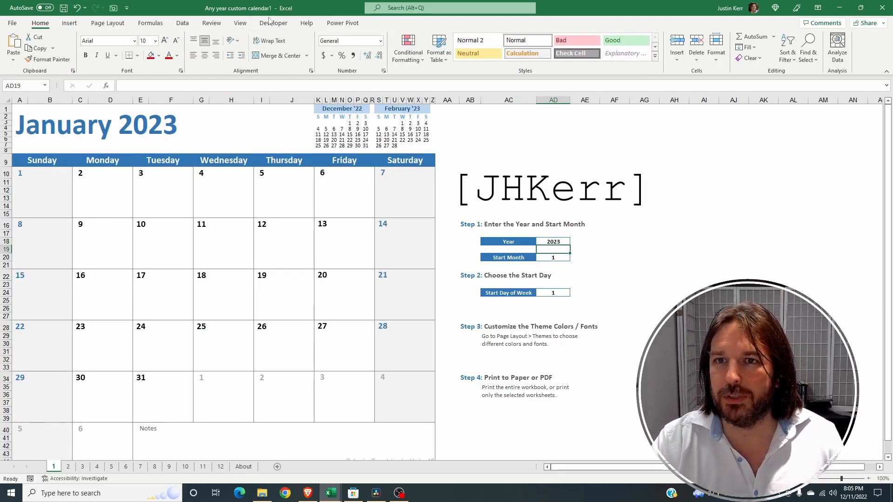
- Apply the View theme to the calendar workbook
left_click(107, 23)
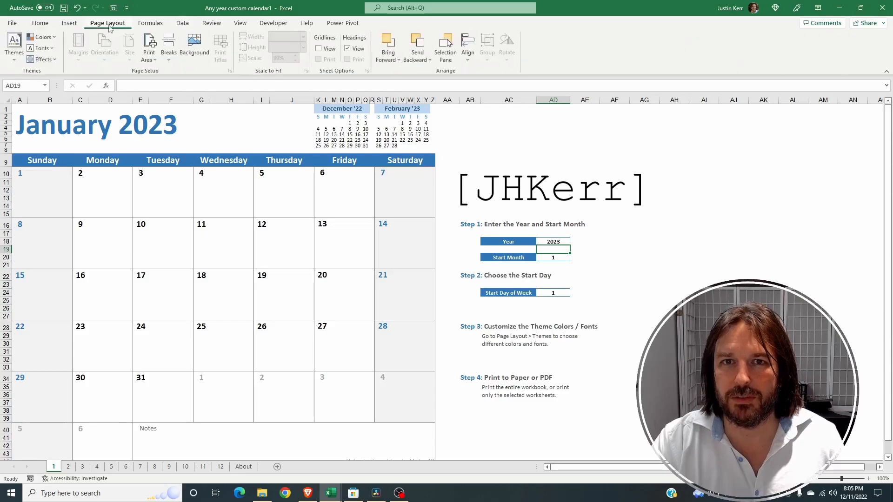
left_click(16, 53)
scroll(24, 210, "down", 5)
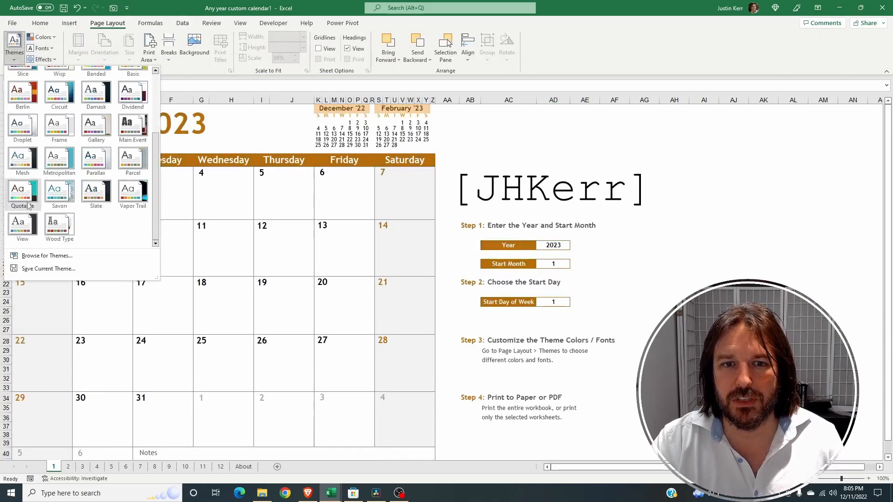
left_click(24, 230)
- Set the theme fonts to the custom Courier New and Arial pair and return to cell A1
scroll(24, 226, "down", 10)
scroll(49, 44, "down", 1)
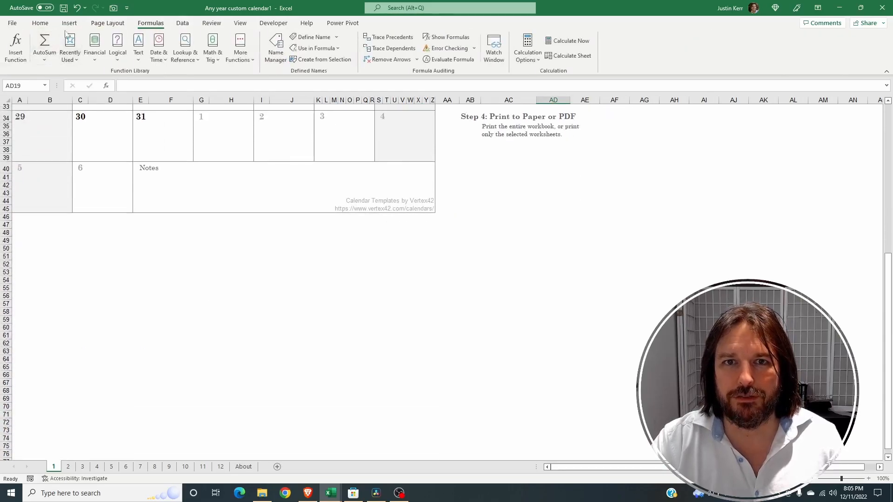
scroll(56, 34, "up", 1)
left_click(41, 48)
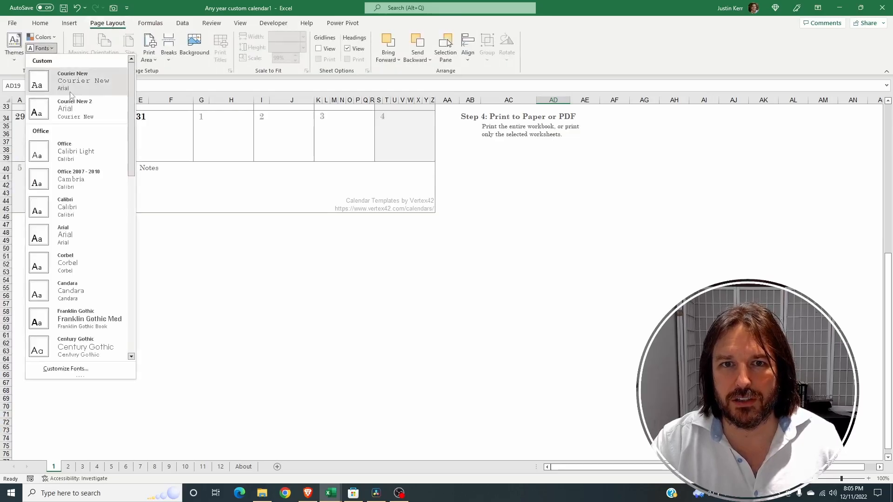
left_click(71, 89)
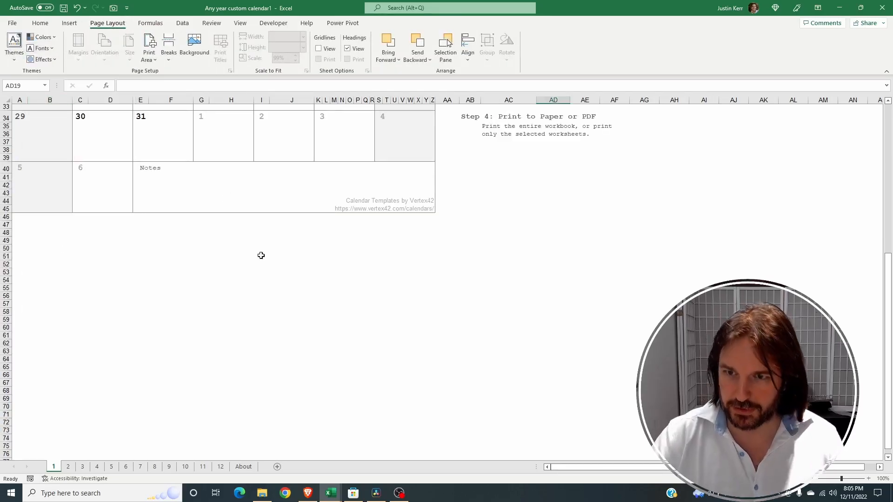
left_click_drag(291, 181, 530, 319)
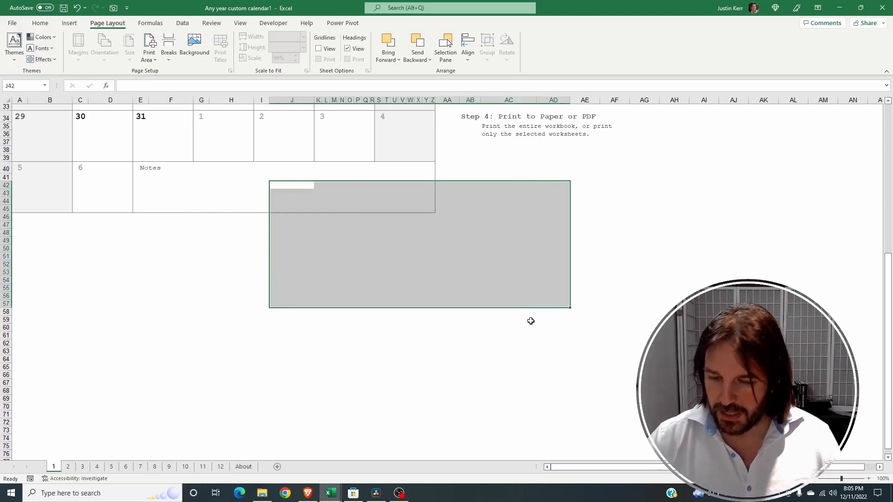
key("ctrl+Home")
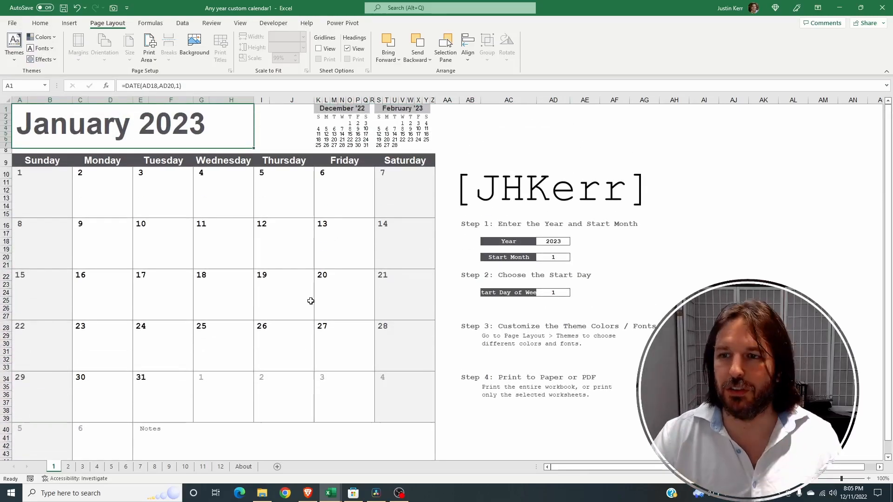
- Insert a new worksheet before sheet 1 and name it Tasks
right_click(54, 467)
left_click(79, 338)
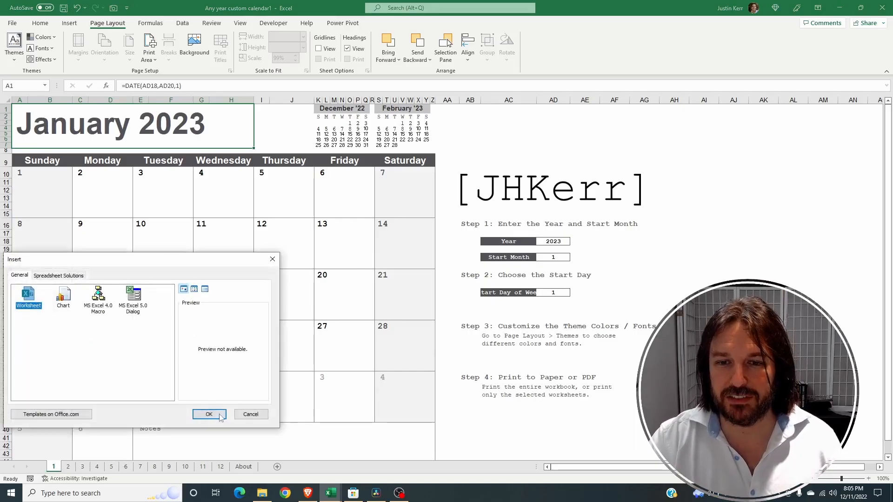
left_click(209, 414)
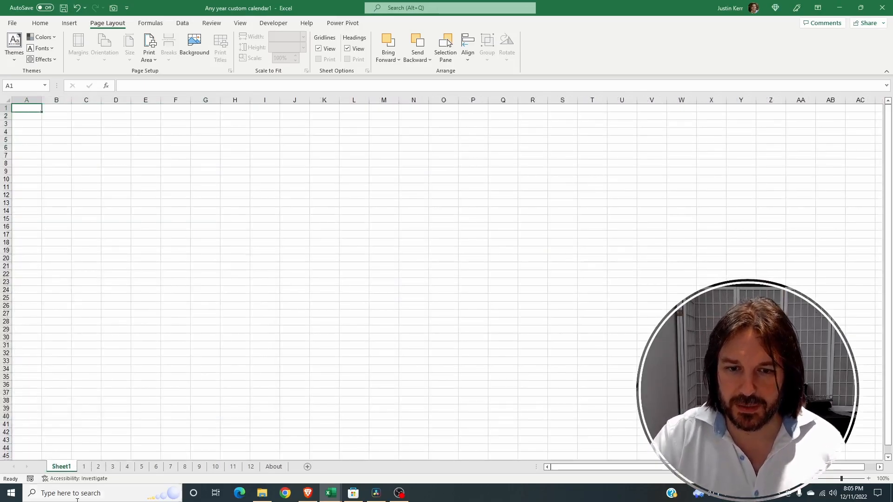
right_click(61, 467)
left_click(100, 365)
type("Tasks")
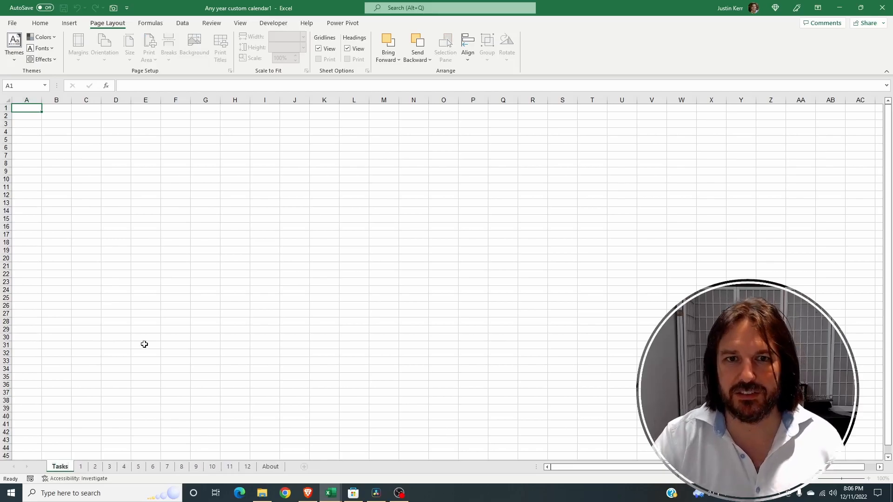
- Enter the headers Task Date, Task Name and Task Description in cells B2 to D2 of the Tasks sheet
left_click(61, 123)
left_click(60, 117)
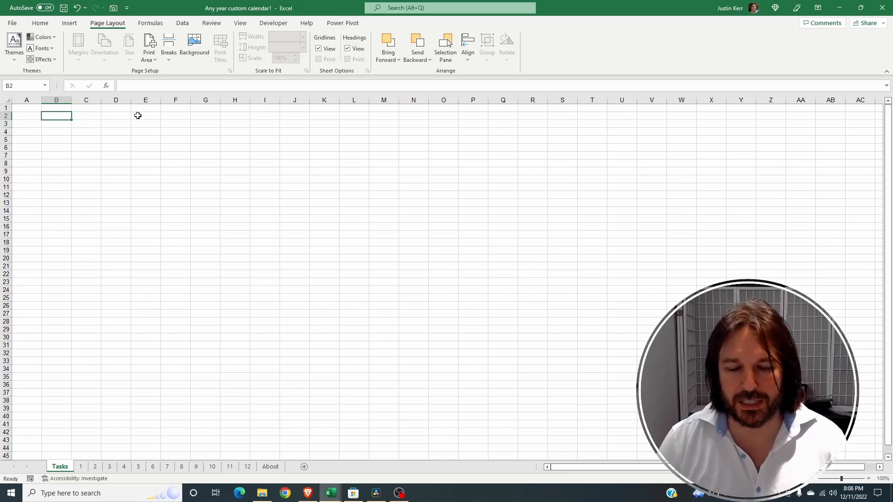
type("Tas")
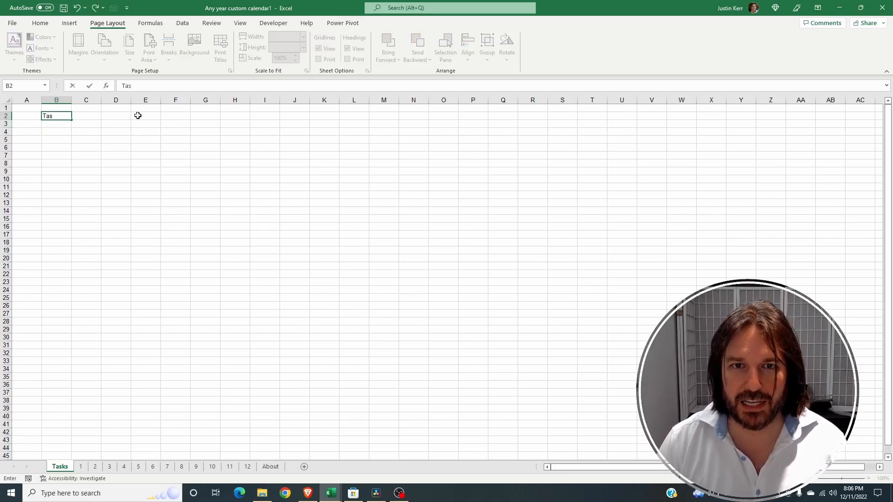
type("k Date")
key("Tab")
type("Task N")
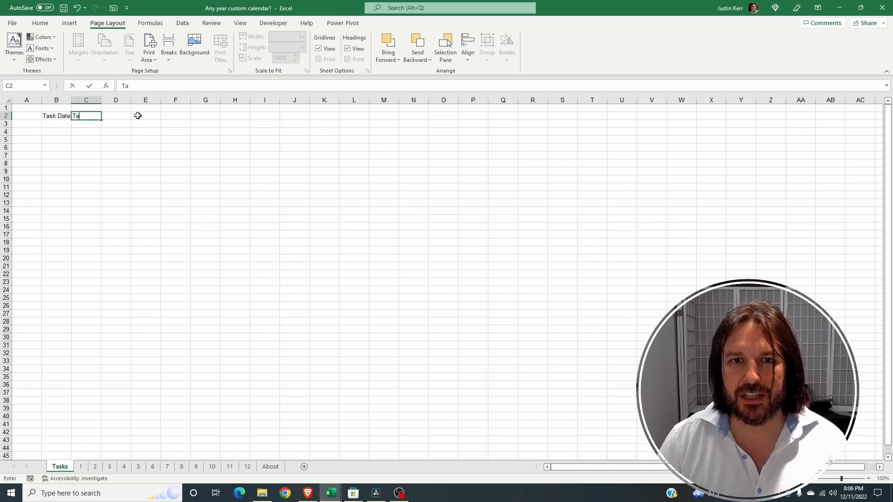
key("Tab")
type("T")
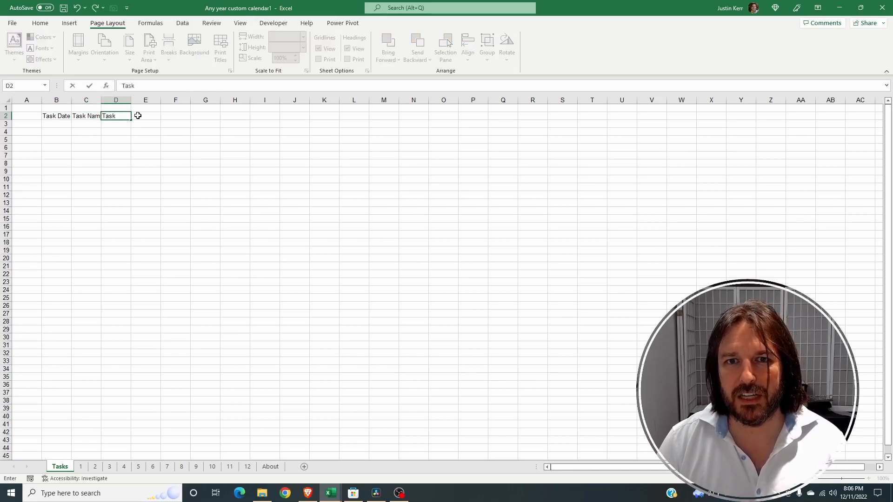
type("ask Description")
key("Return")
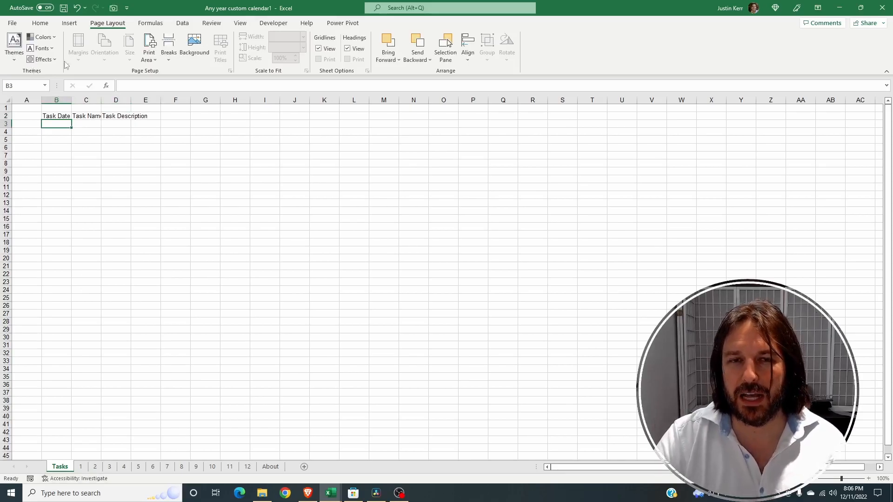
- Copy the task rows B3:D39 from the Tasks sheet of 2023 Calendar.xlsx and paste only their values at B3 in the new workbook
key("alt+Tab")
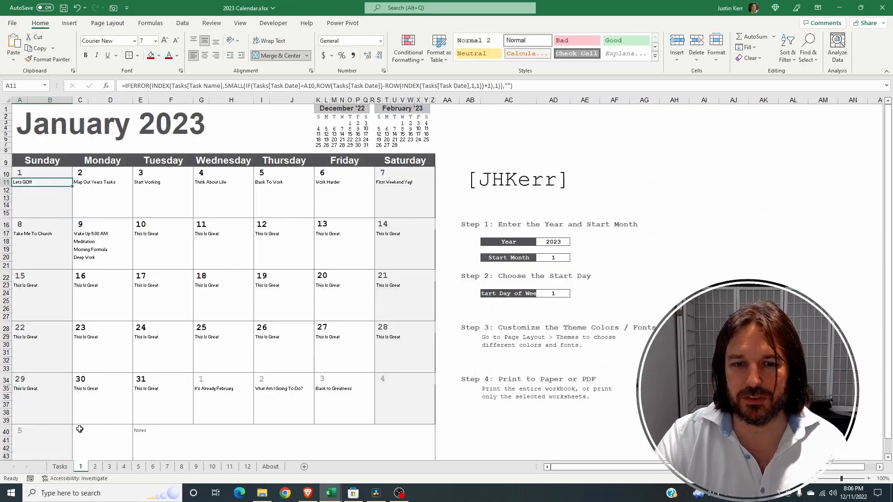
left_click(53, 468)
left_click_drag(50, 140, 247, 427)
key("ctrl+c")
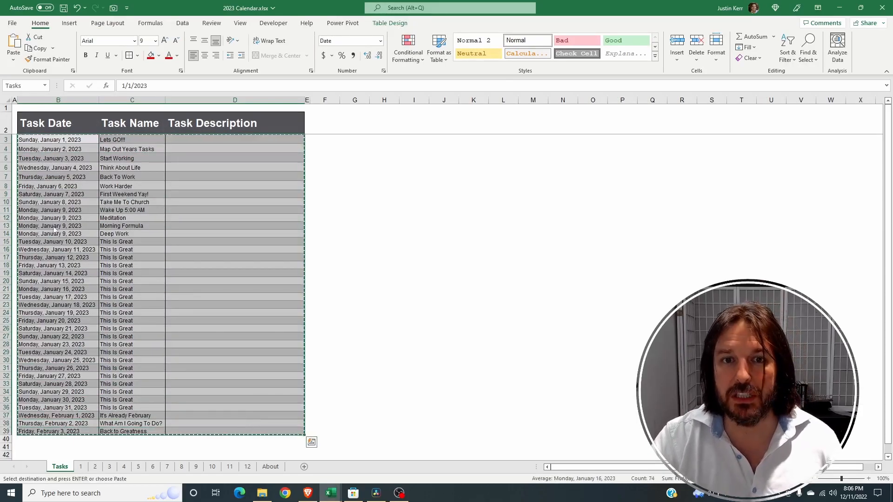
key("alt+Tab")
right_click(50, 129)
left_click(89, 190)
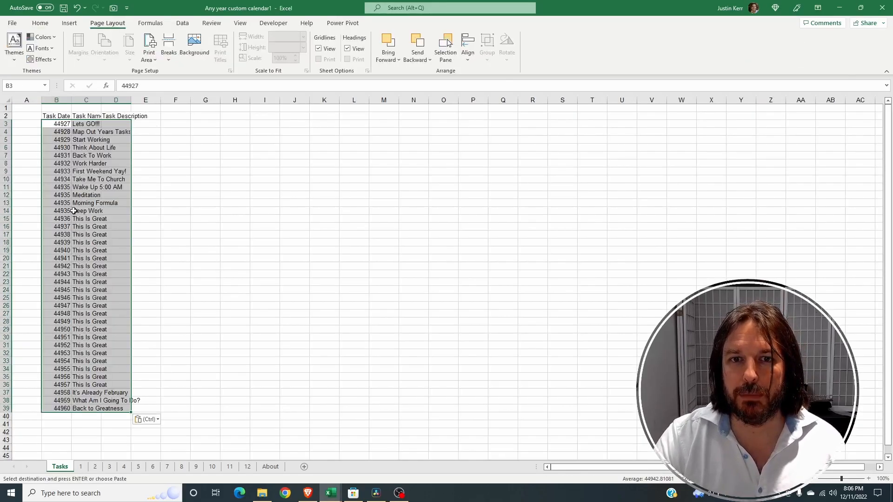
- Format the Task Date column B as Long Date and align it left
left_click(56, 99)
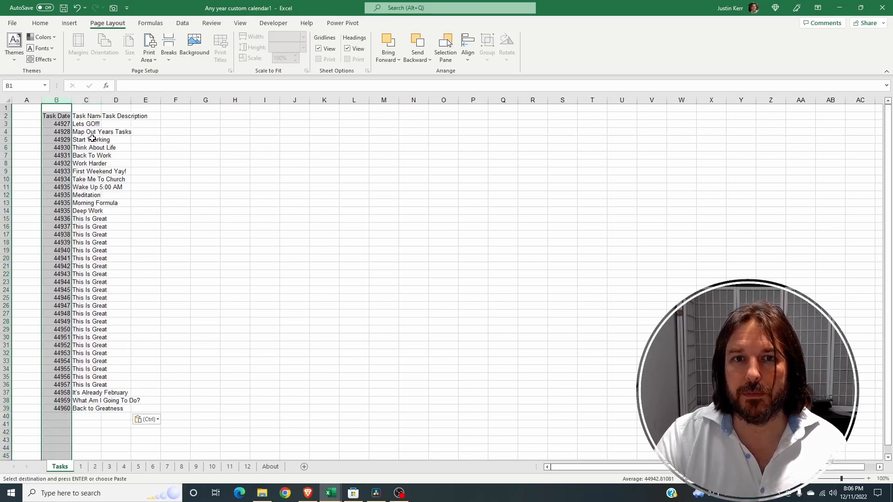
left_click(40, 23)
left_click(381, 42)
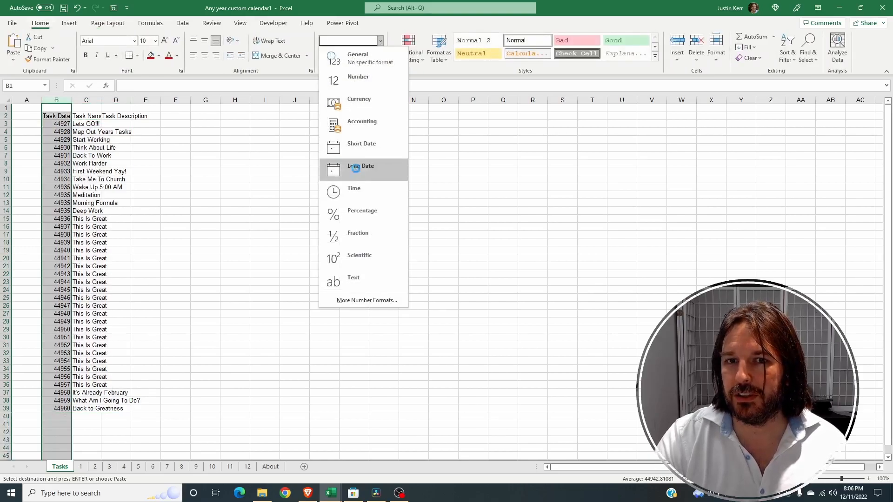
left_click(358, 170)
left_click(193, 56)
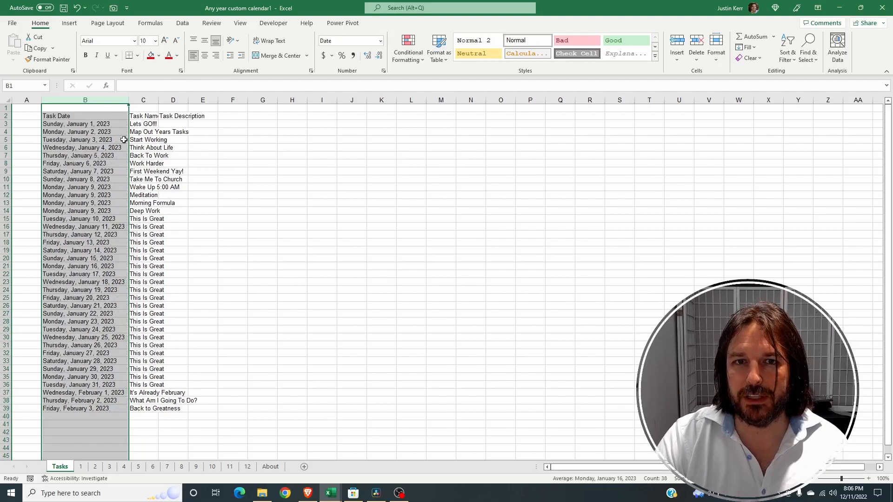
- Convert the range B2:D39 on the Tasks sheet into a table with headers and name the table Tasks
left_click_drag(54, 116, 175, 409)
left_click(69, 23)
left_click(81, 47)
key("Return")
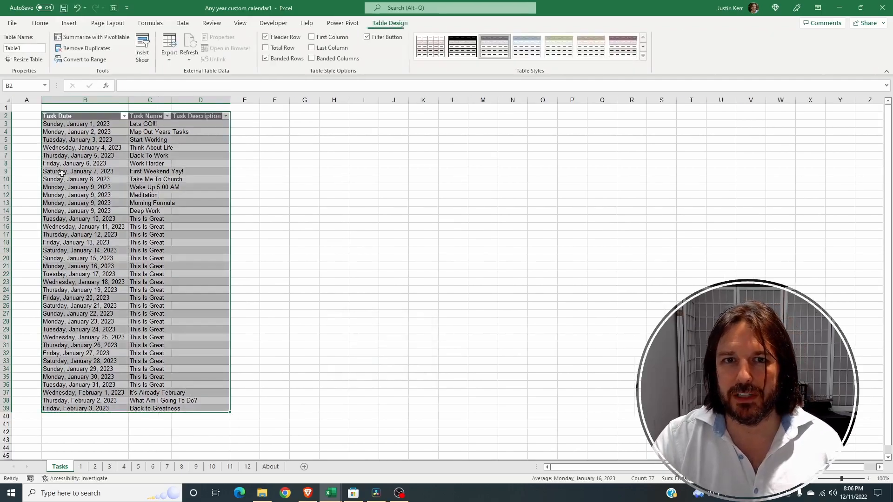
left_click(27, 48)
type("Tasks")
key("Return")
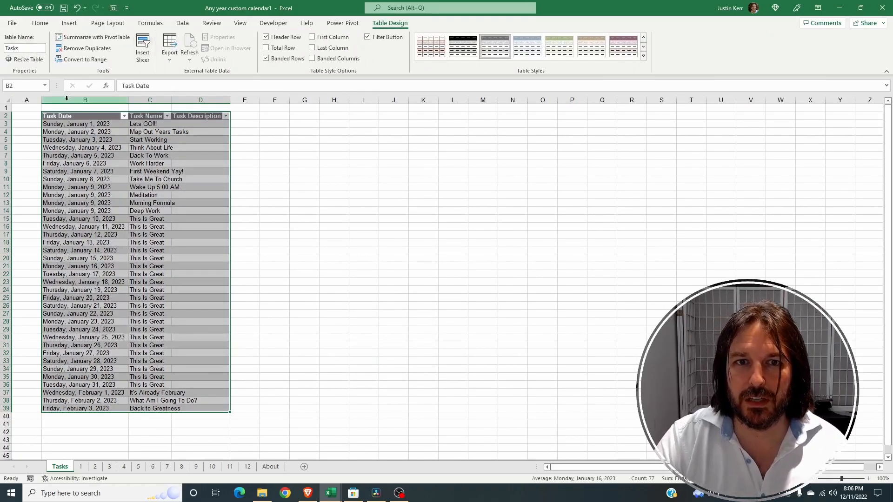
- Enlarge the font of the table's header row 2 by five size increments
left_click(6, 116)
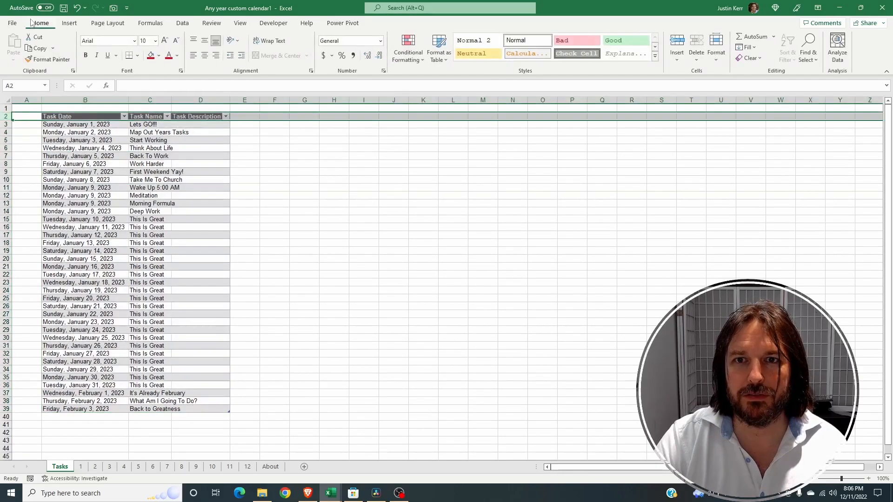
left_click(165, 41)
left_click(164, 41)
left_click(164, 41)
left_click(165, 41)
left_click(165, 41)
- Set the width of column A to 1
right_click(27, 100)
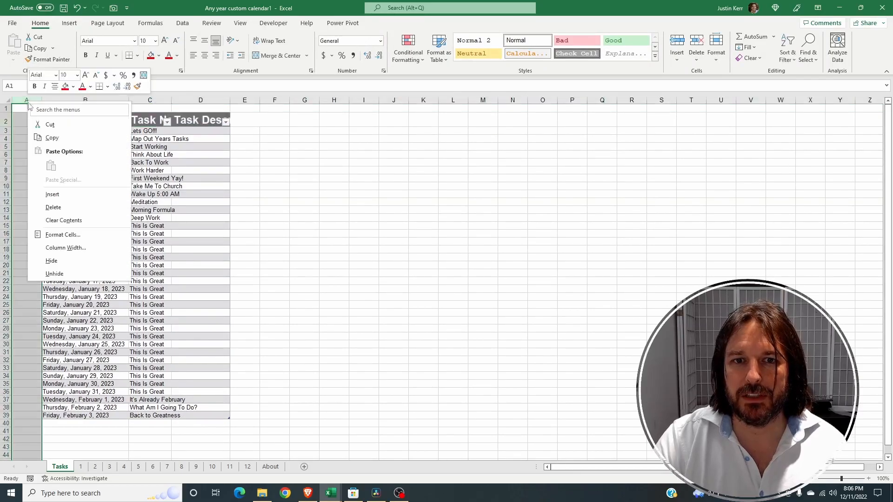
left_click(65, 247)
type("1")
key("Return")
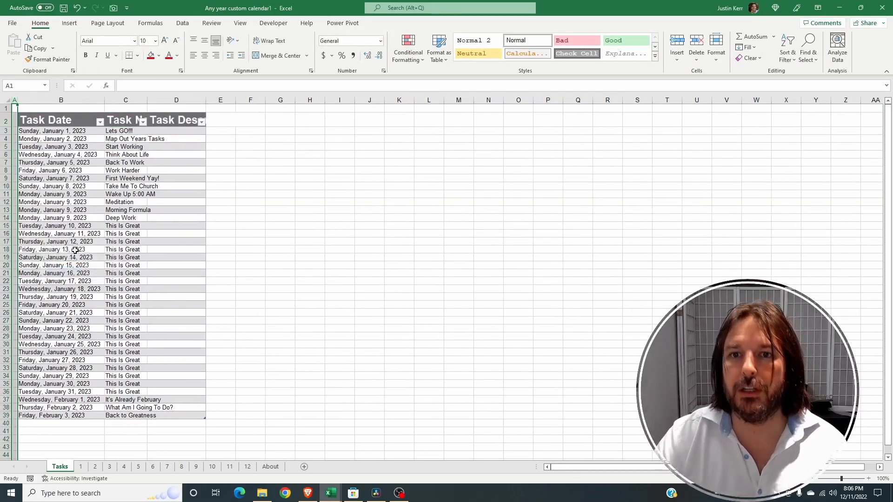
- Hide the gridlines on the Tasks sheet and autofit the widths of columns B to D
left_click(240, 23)
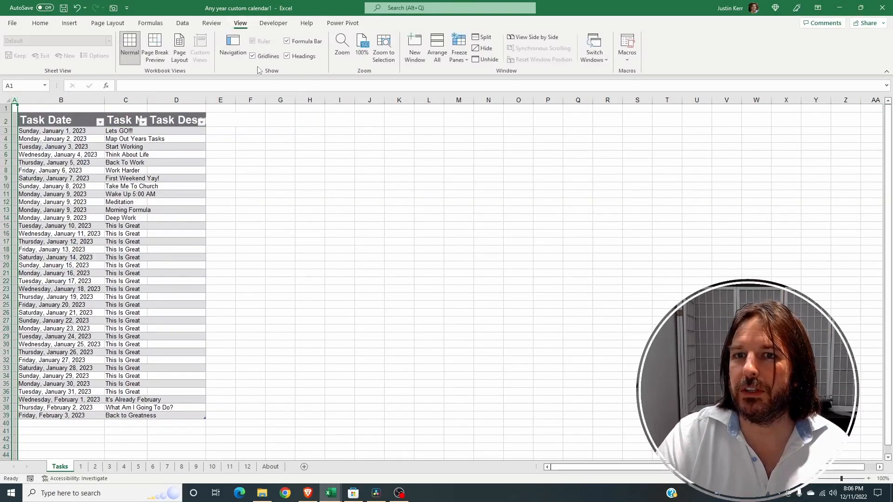
left_click(252, 56)
left_click(259, 145)
left_click_drag(90, 99, 150, 107)
double_click(147, 100)
left_click(167, 154)
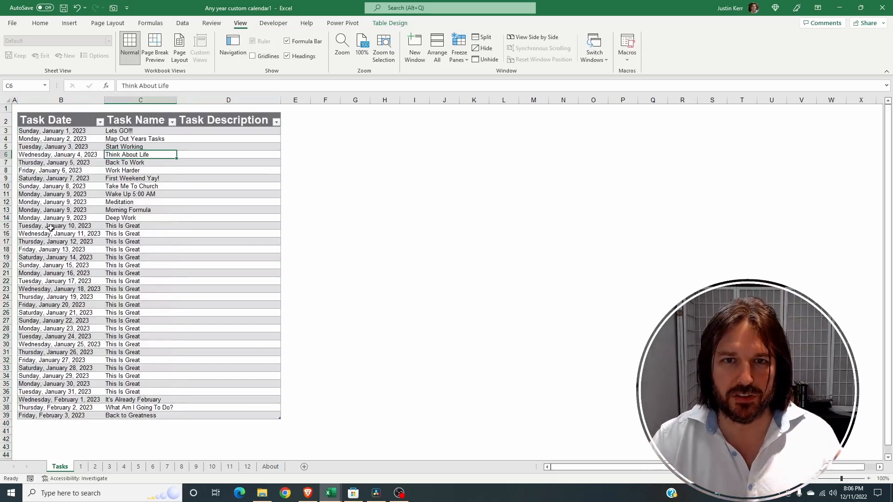
- Insert the INDEX function in cell A11 of sheet 1, using the array,row_num,column_num argument list
left_click(80, 466)
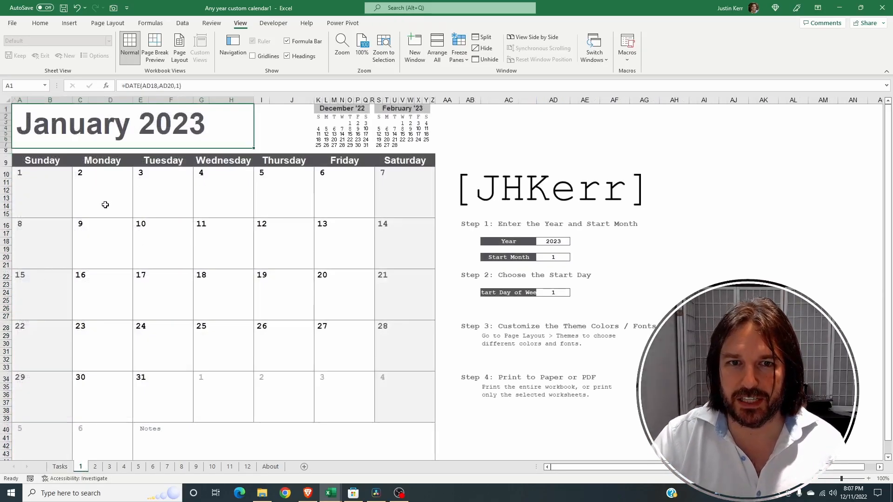
left_click(20, 181)
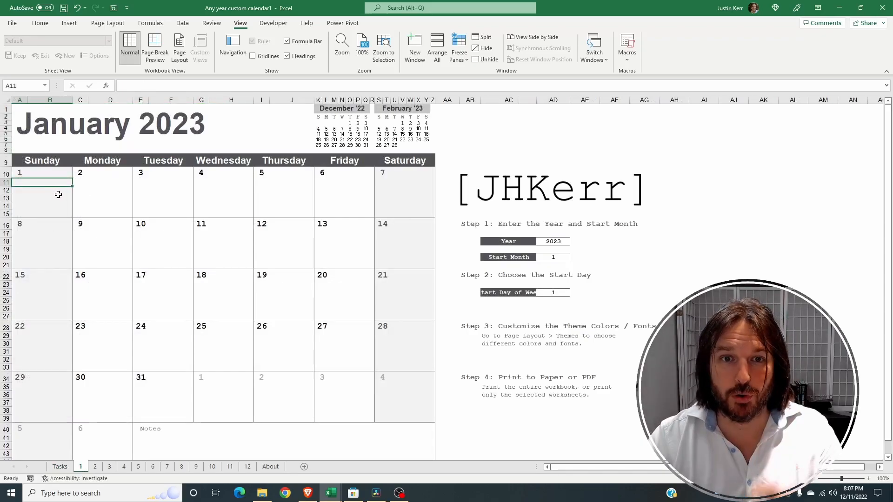
left_click(106, 86)
type("index")
key("Return")
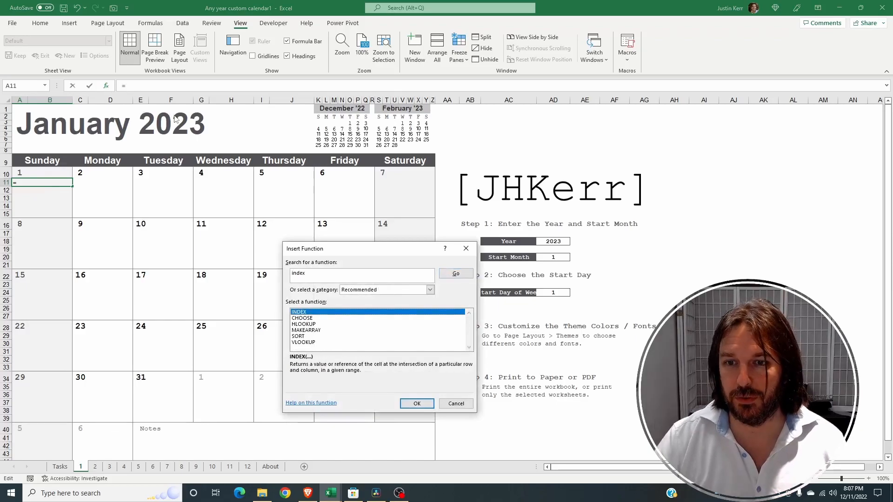
left_click(418, 402)
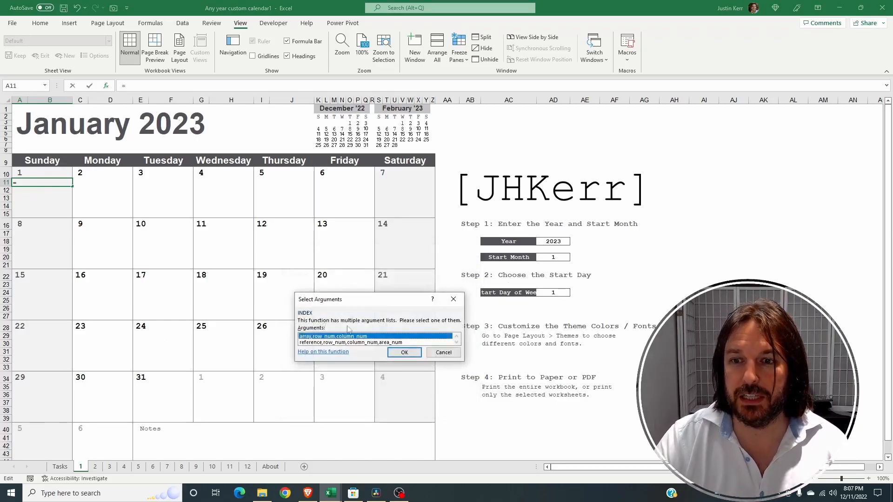
left_click(406, 352)
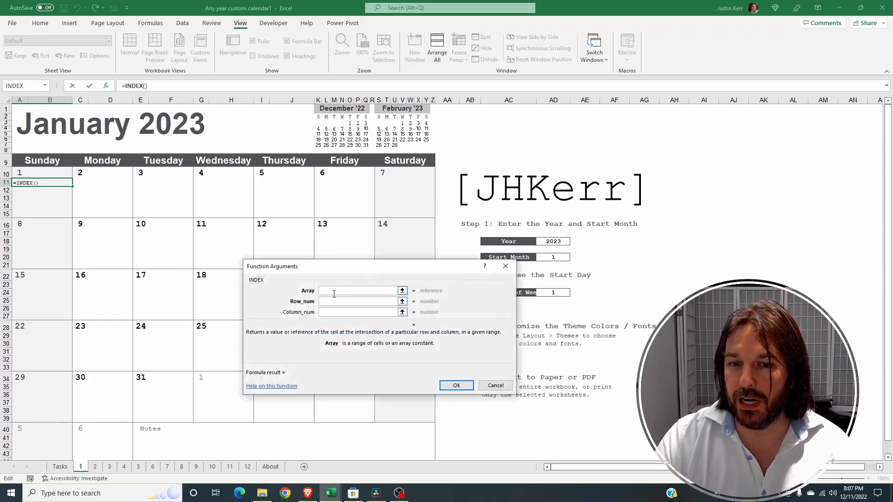
- Pick the task names in C3:C39 on the Tasks sheet as the INDEX array
left_click(60, 467)
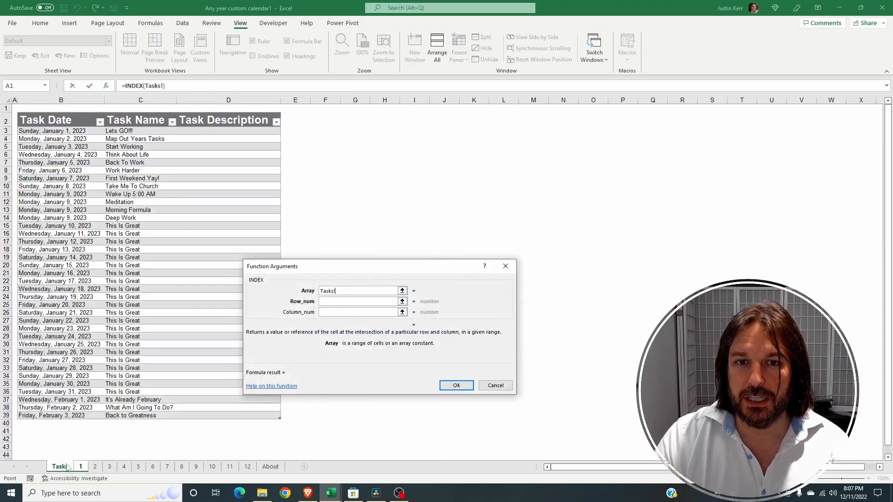
left_click(159, 131)
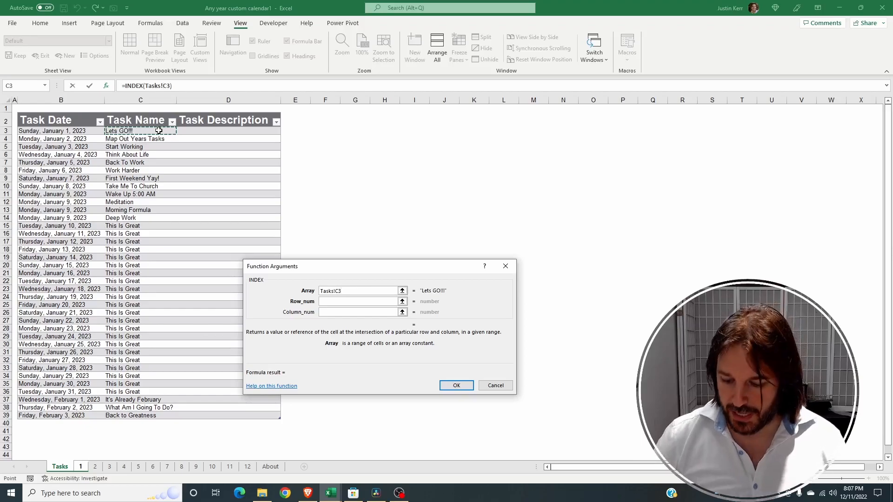
key("ctrl+shift+Down")
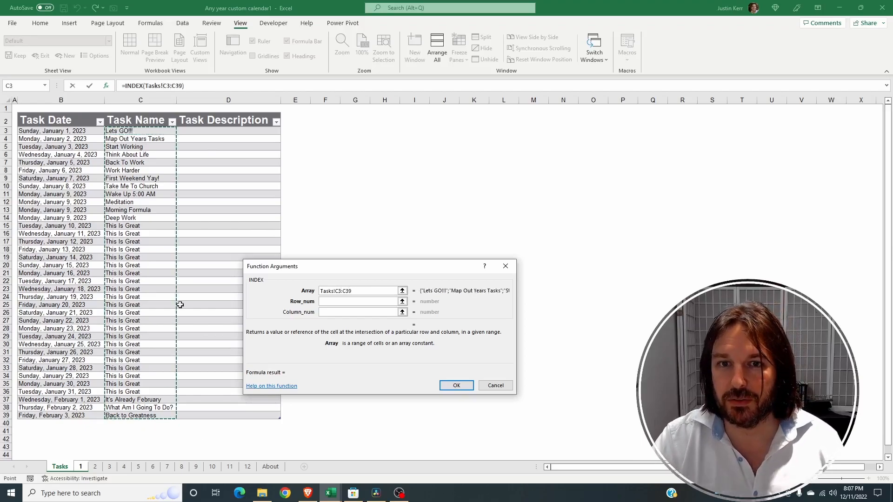
left_click_drag(135, 414, 130, 132)
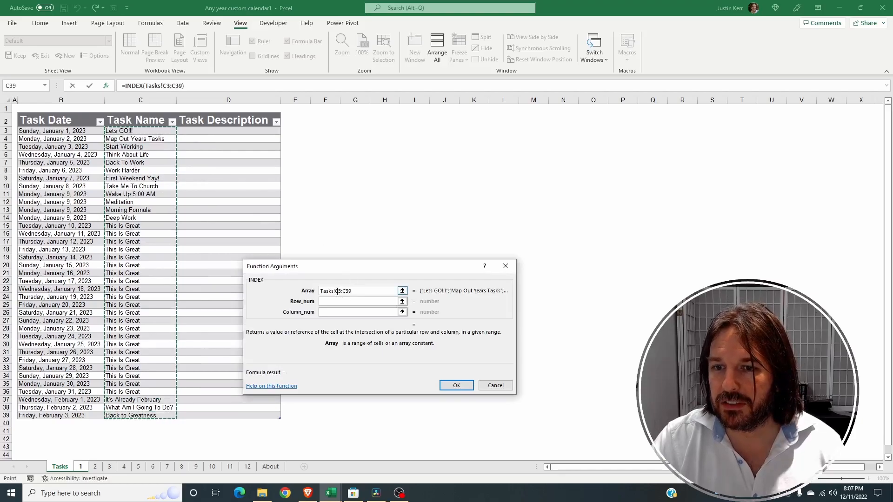
- Replace the INDEX array with Tasks[Task Name], set the row number to 1 and finish the formula
left_click_drag(354, 292, 235, 280)
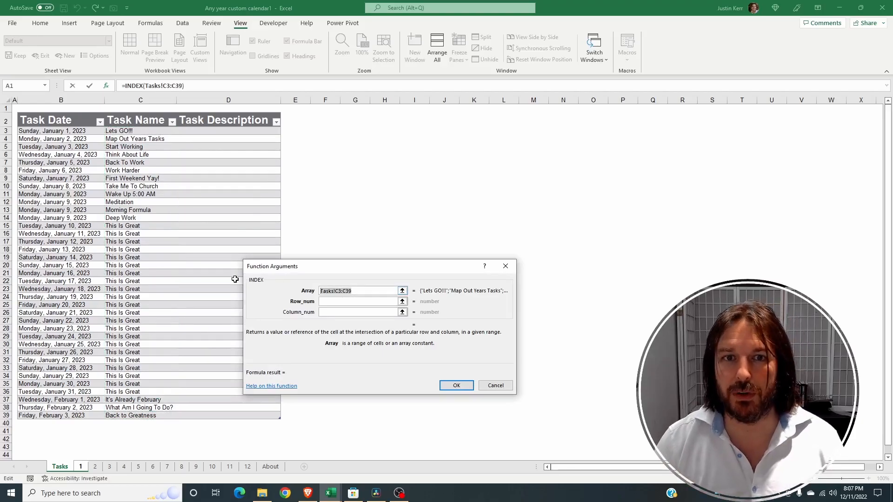
type("Tasks[")
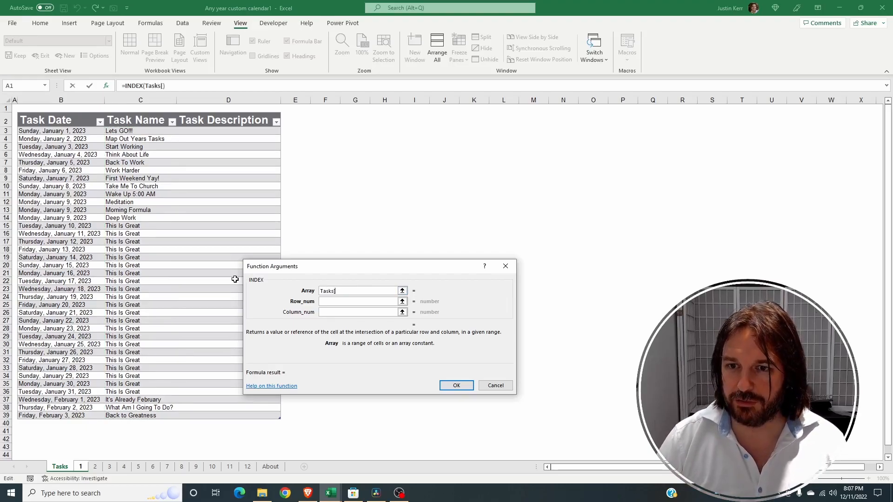
type("Task Name]")
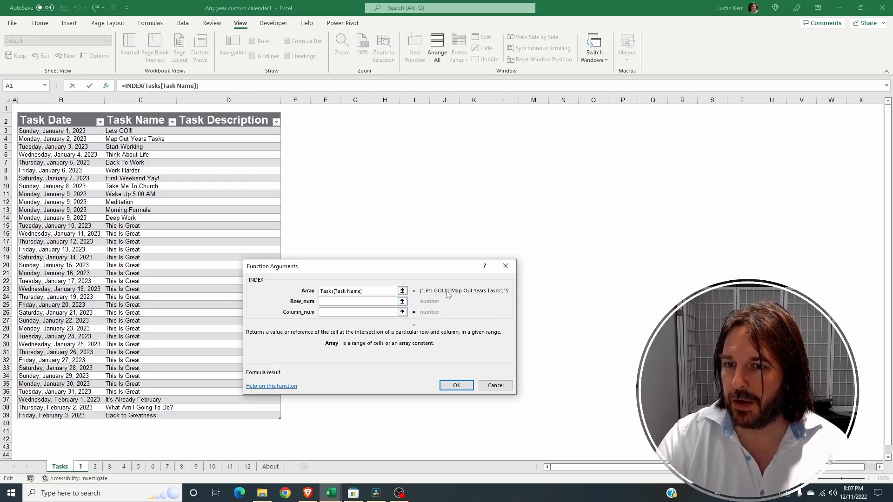
left_click(326, 301)
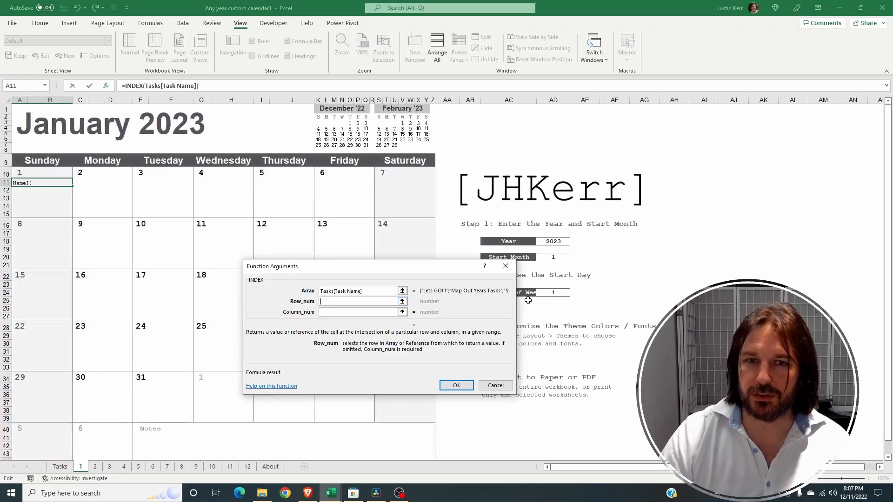
type("1")
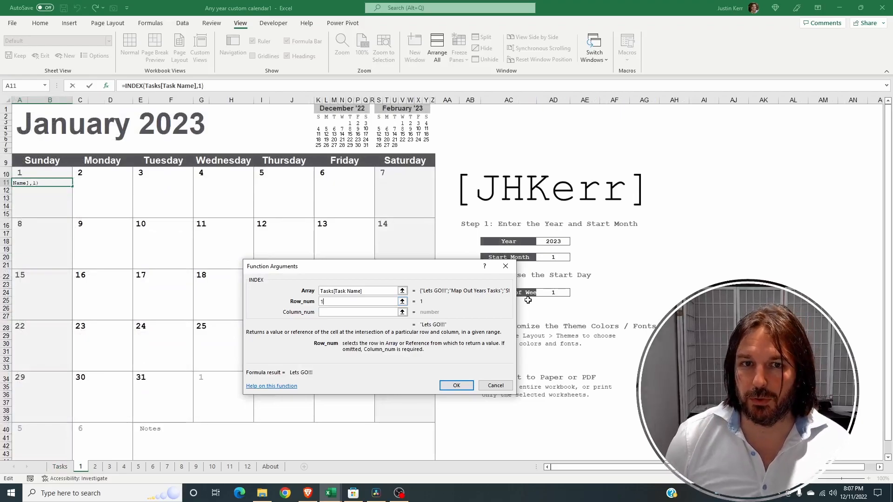
key("Return")
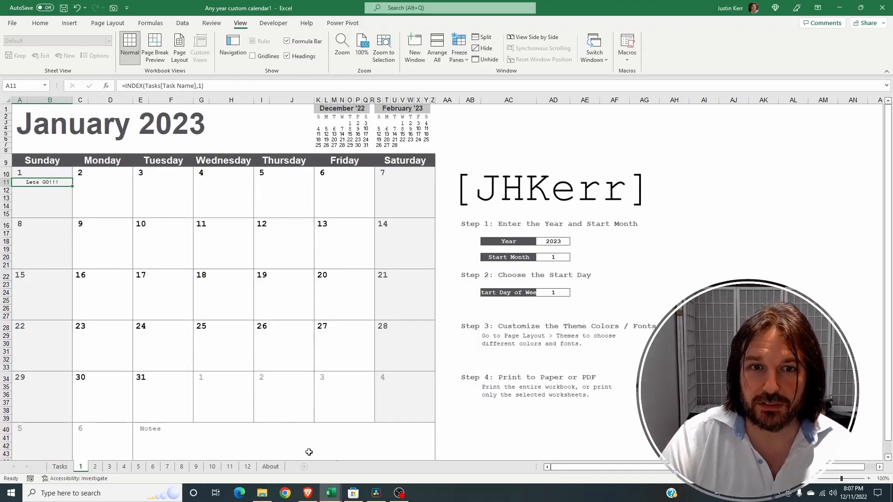
- Compare the first task name in C3 of the Tasks sheet with the formula result in A11 of sheet 1
left_click(59, 466)
left_click(124, 132)
left_click(80, 466)
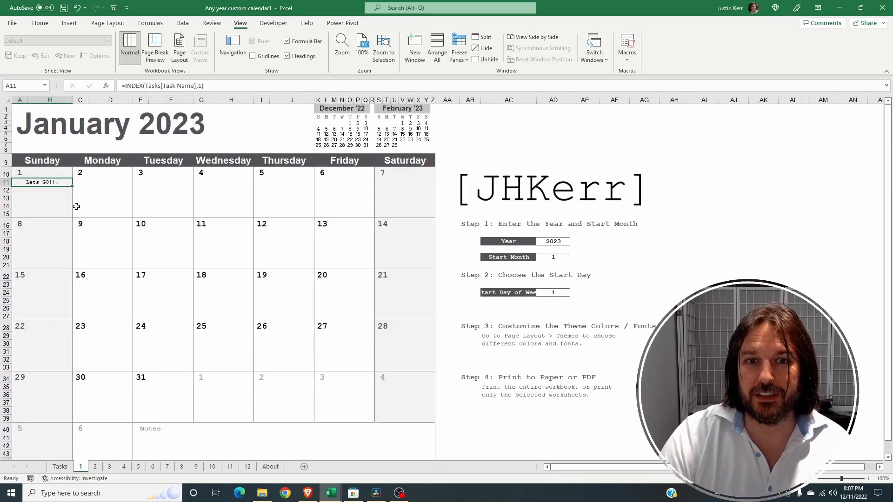
left_click(49, 190)
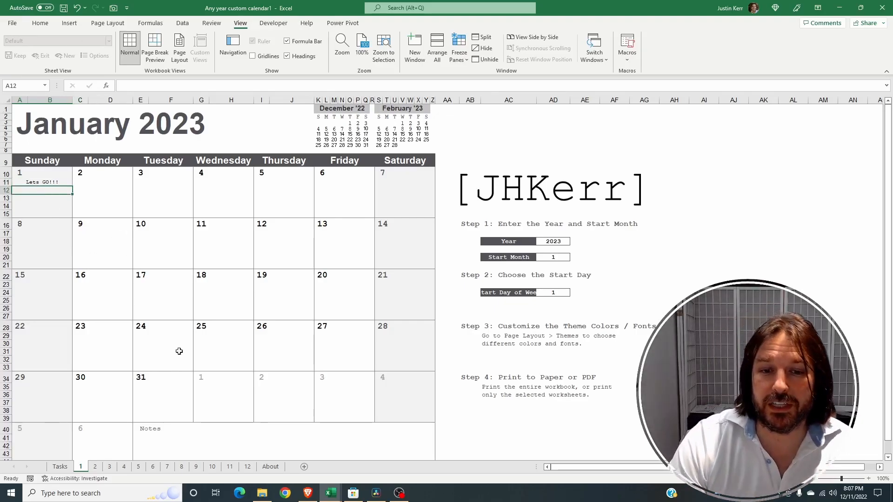
- On the Tasks sheet, make each task date in B4:B7 a formula referencing the date cell directly above it
left_click(60, 466)
left_click(44, 130)
left_click(65, 139)
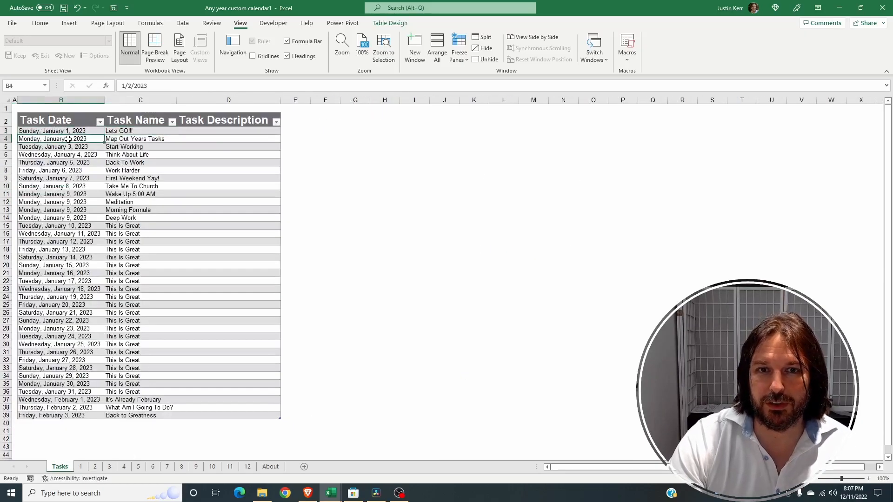
type("=")
key("Up")
key("Return")
type("=")
key("Up")
key("Return")
type("=")
key("Up")
key("Return")
type("=")
key("Up")
key("Return")
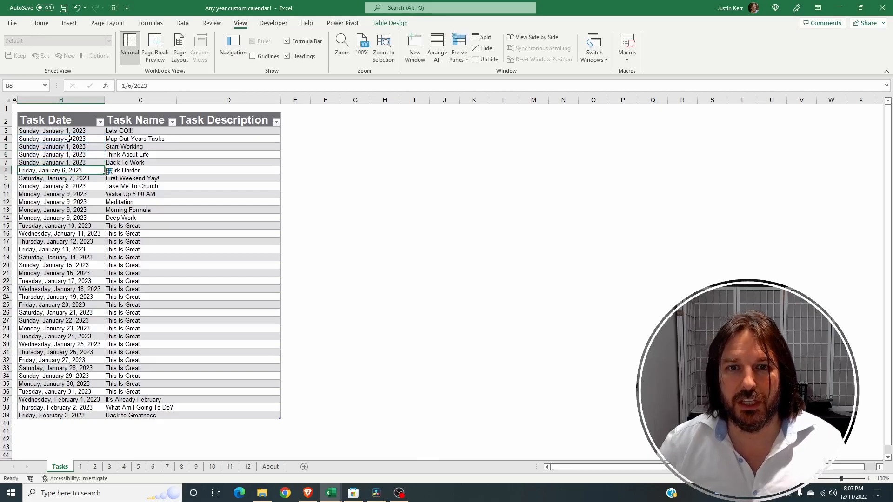
- Review the first task row B3:C3 and the row number argument of the INDEX formula in A11 of sheet 1
left_click(124, 132)
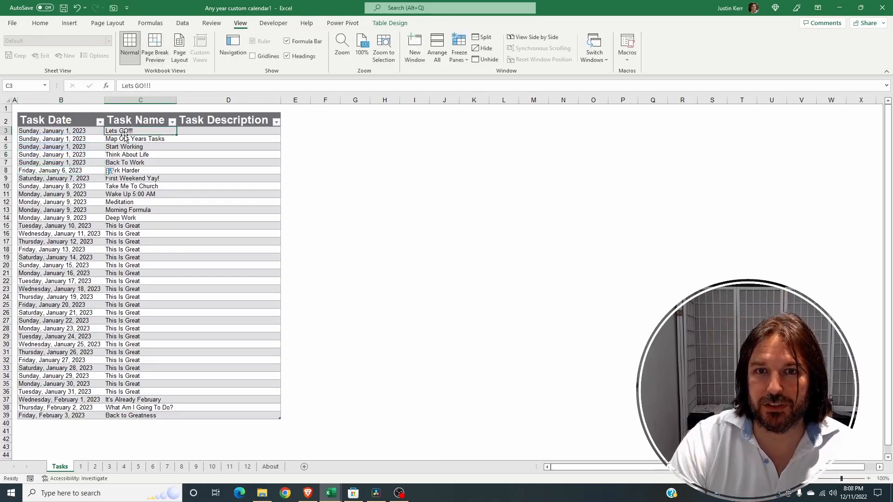
left_click_drag(60, 130, 129, 130)
left_click(80, 467)
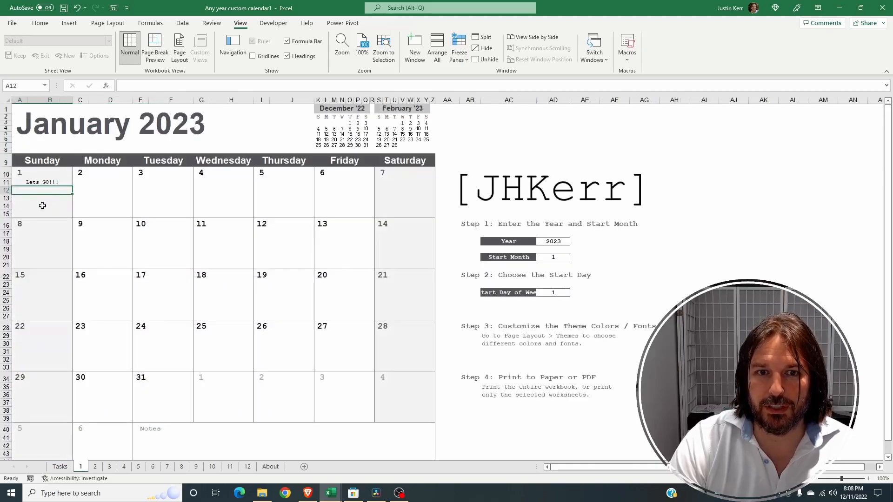
left_click(48, 181)
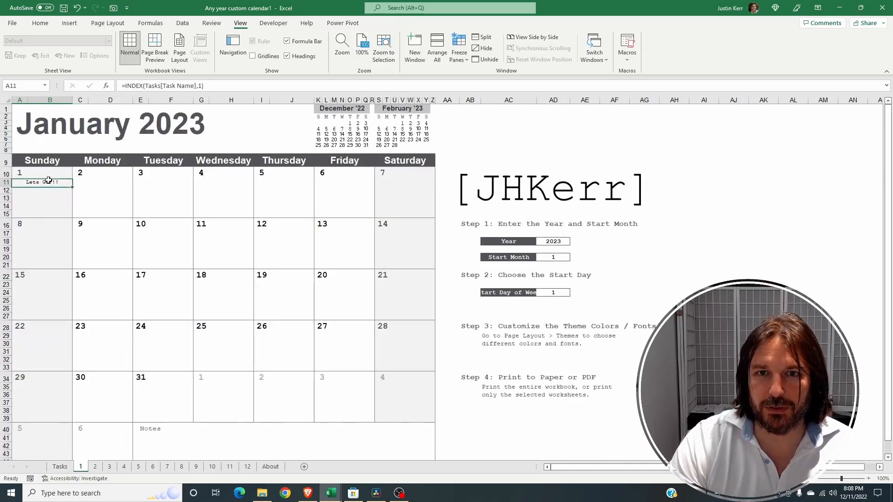
left_click(202, 86)
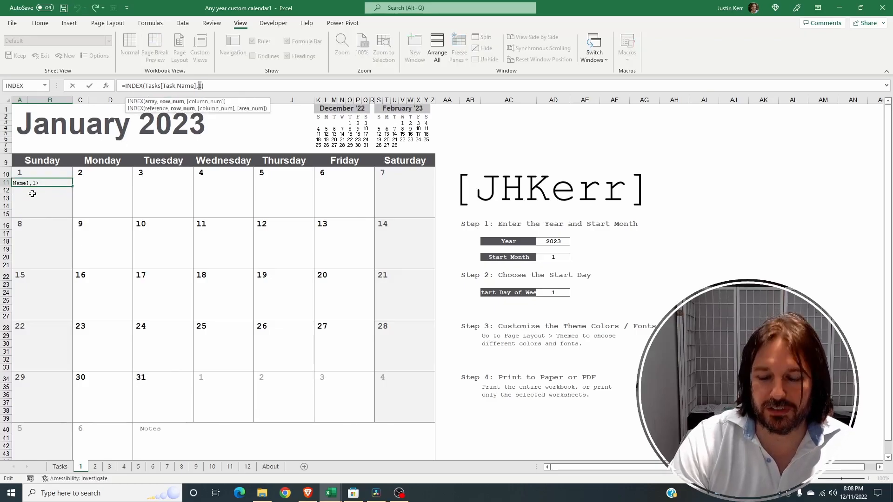
key("Return")
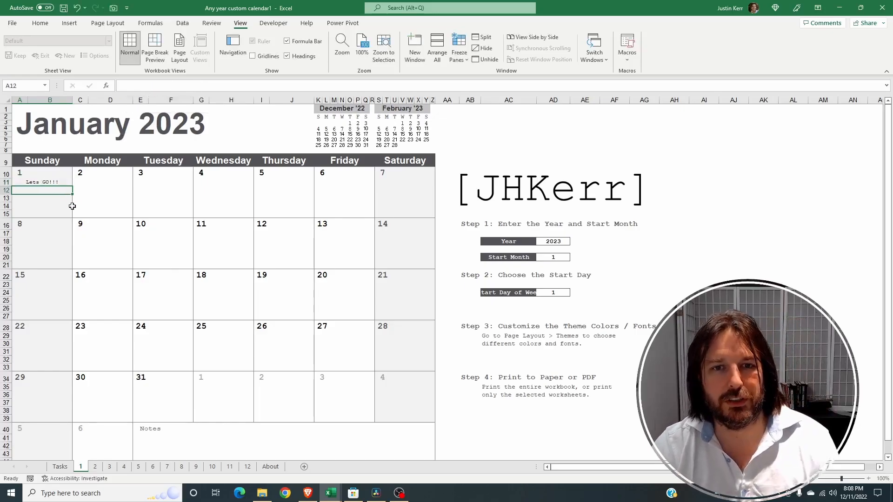
- Insert a SMALL function in A12 of sheet 1 with an empty array and K set to 1
left_click(107, 86)
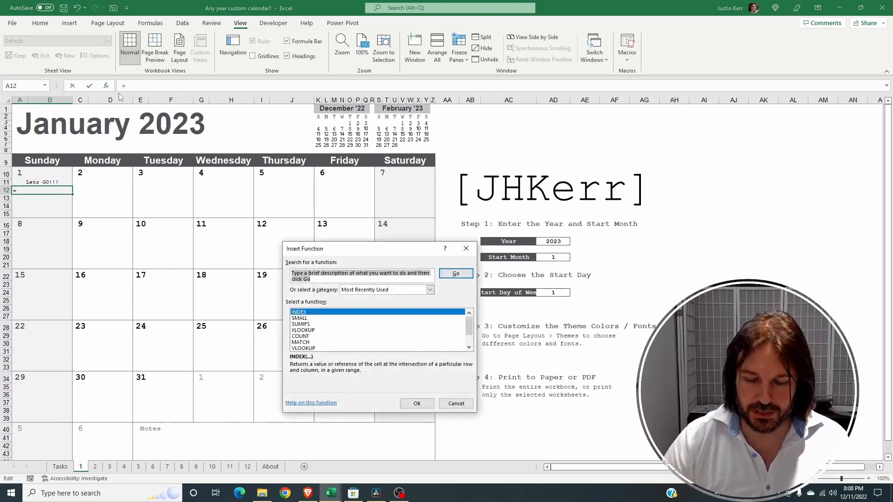
type("small")
key("Return")
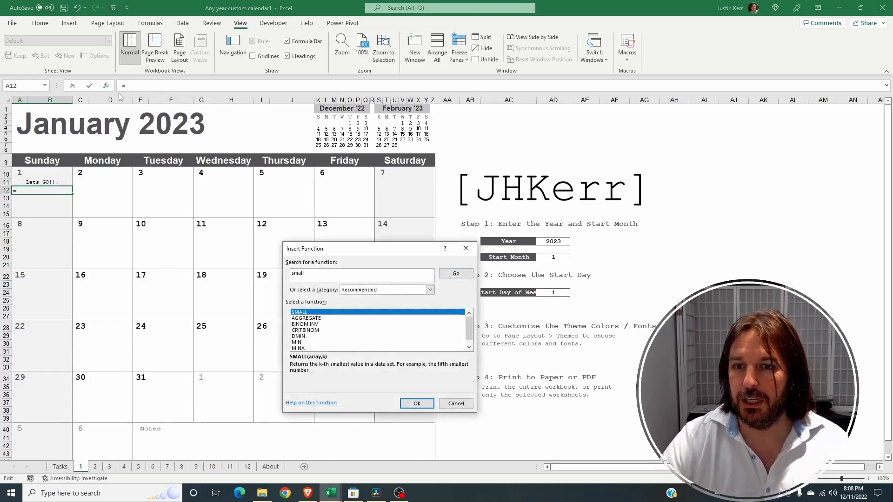
left_click(403, 404)
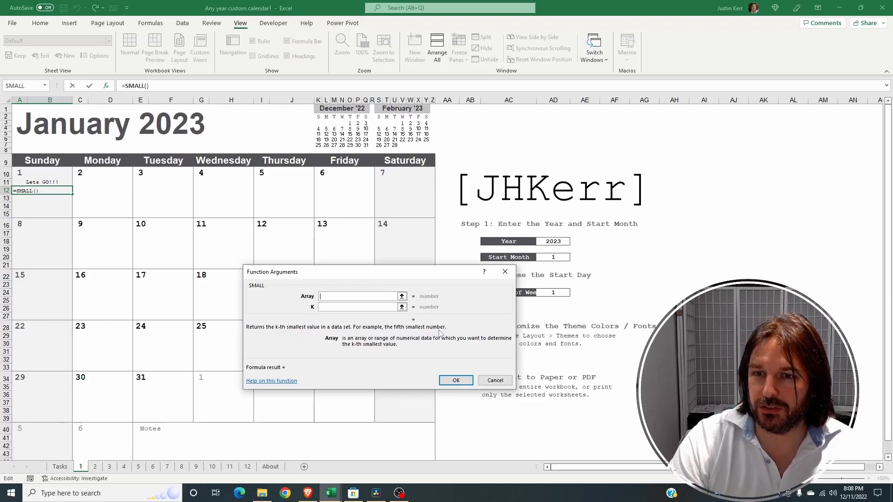
left_click(325, 307)
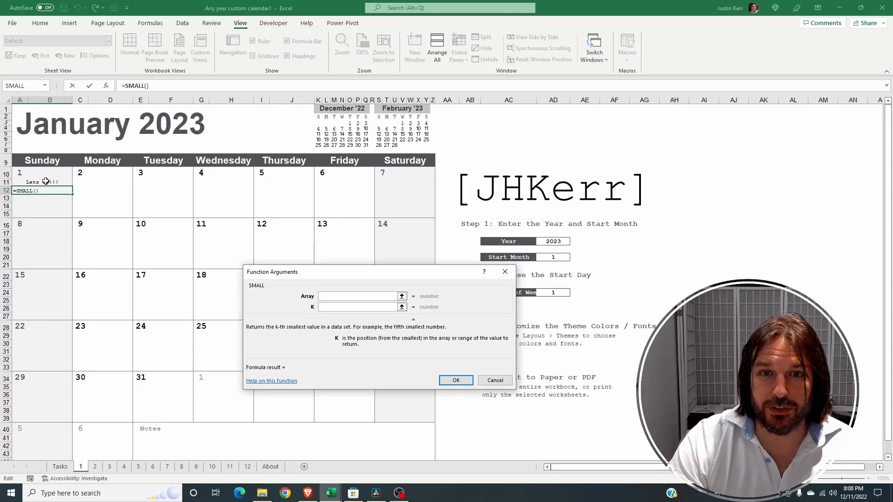
type("1")
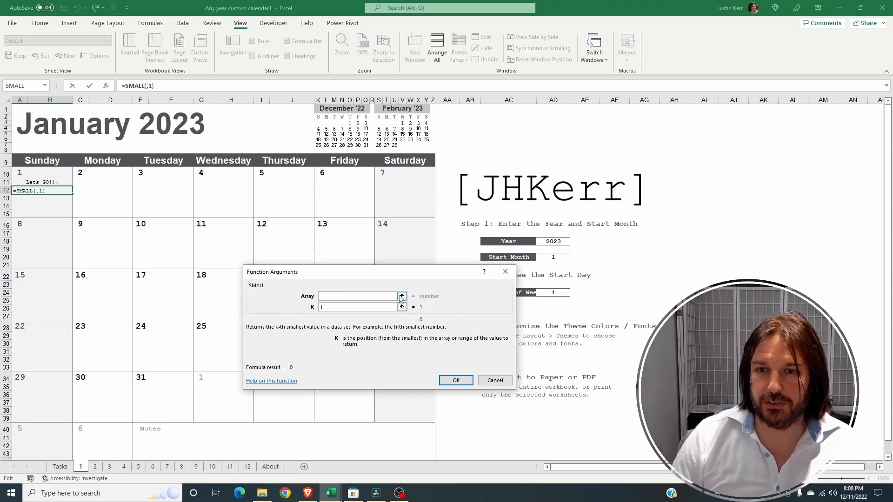
left_click(456, 380)
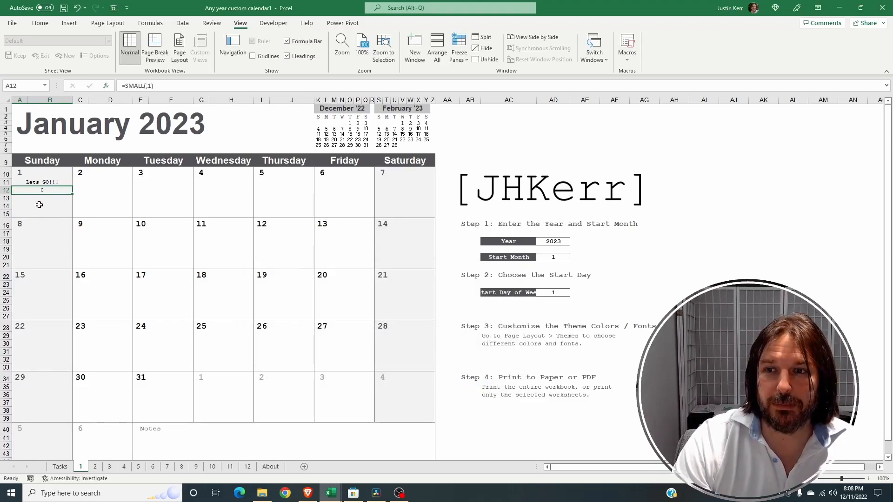
- Group rows 16 to 46 of sheet 1 and collapse the group
left_click_drag(5, 225, 12, 349)
key("alt+shift+Right")
scroll(12, 353, "up", 6)
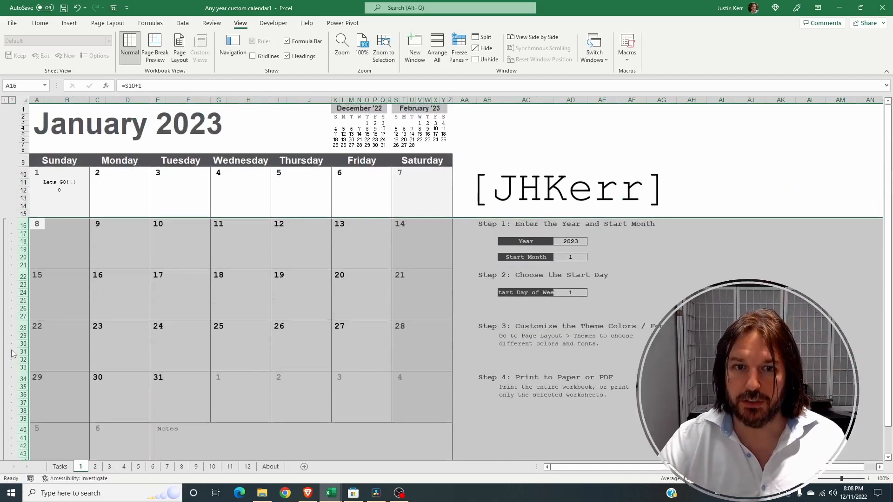
left_click(5, 101)
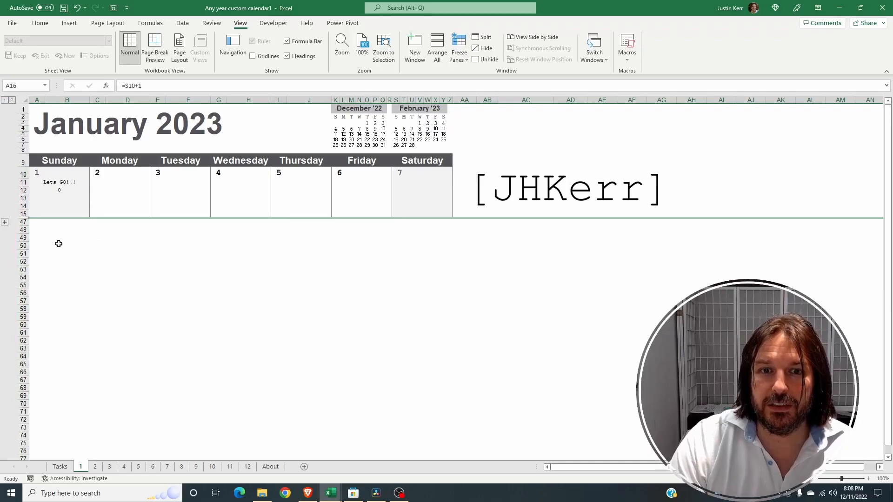
- Start an IF formula in B48 of sheet 1 with the Tasks[Task Date] column as the beginning of its logical test
left_click(56, 231)
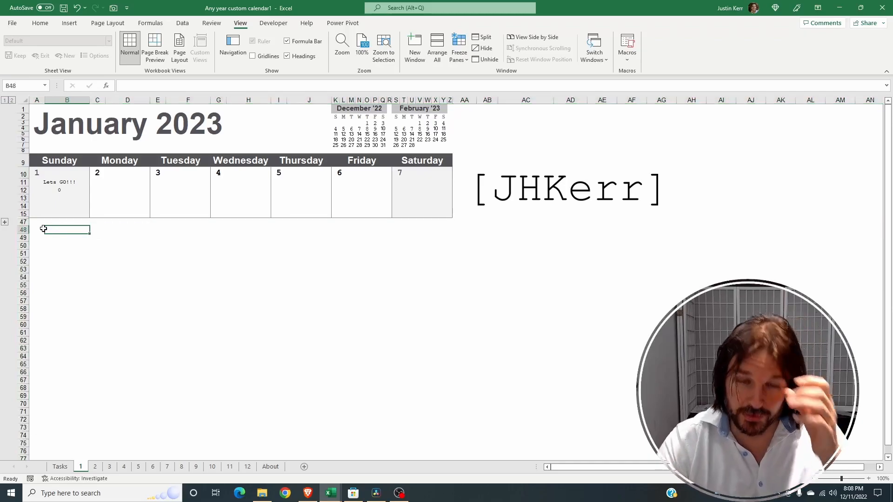
left_click(62, 190)
left_click(59, 231)
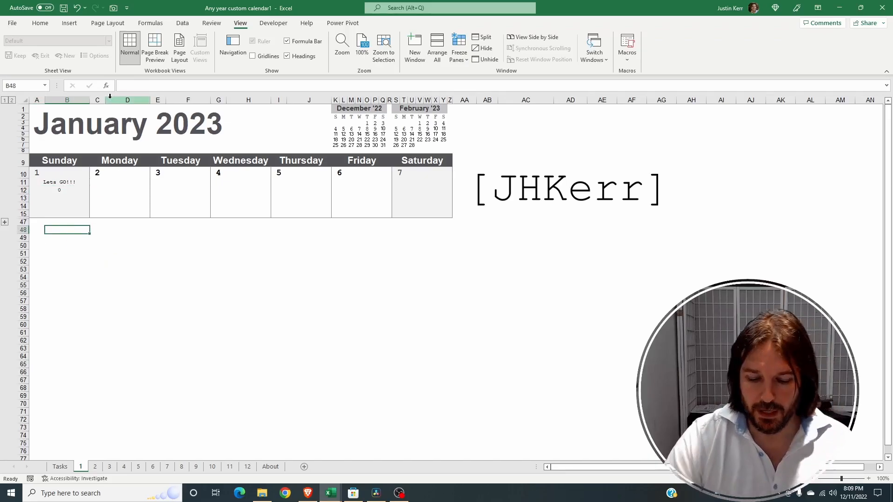
type("=")
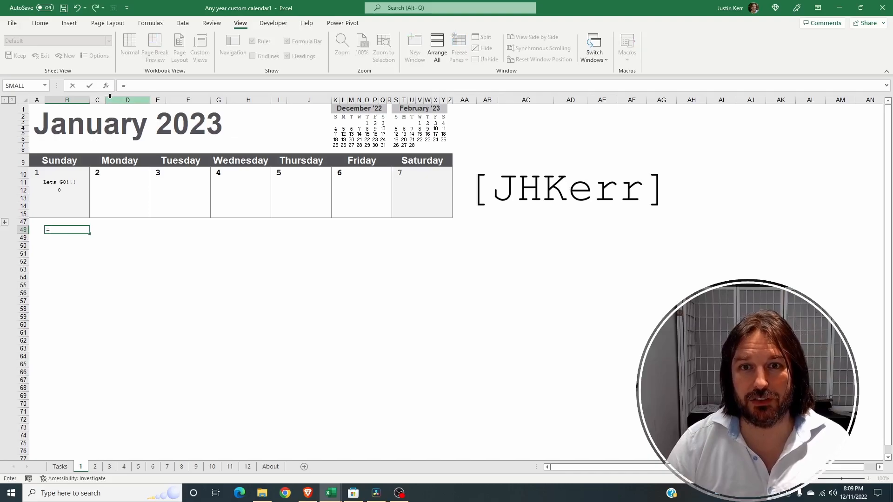
type("IF(")
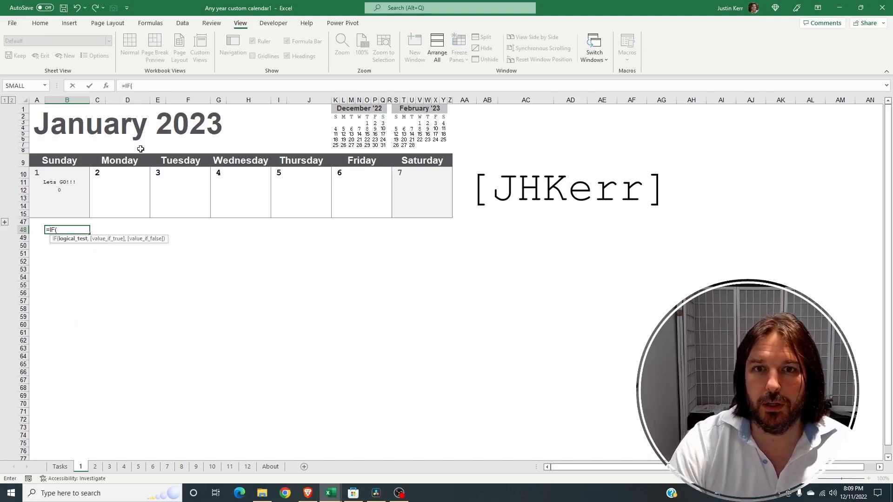
left_click(65, 467)
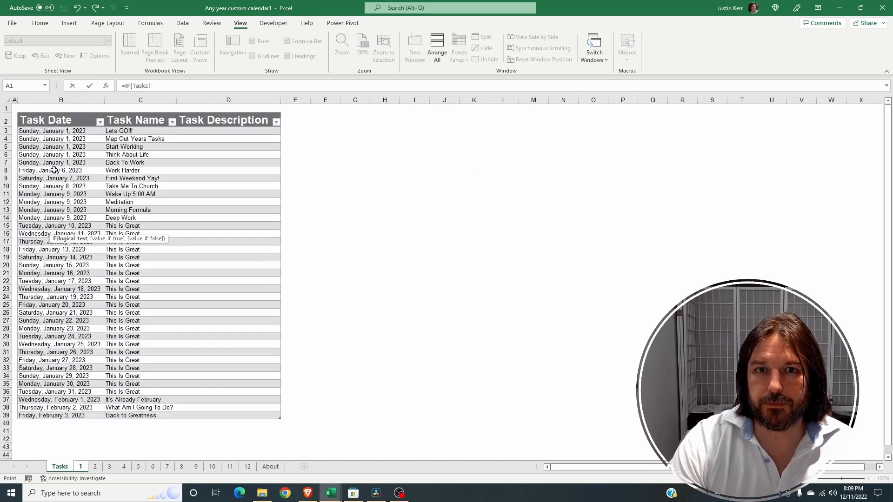
left_click_drag(64, 130, 68, 415)
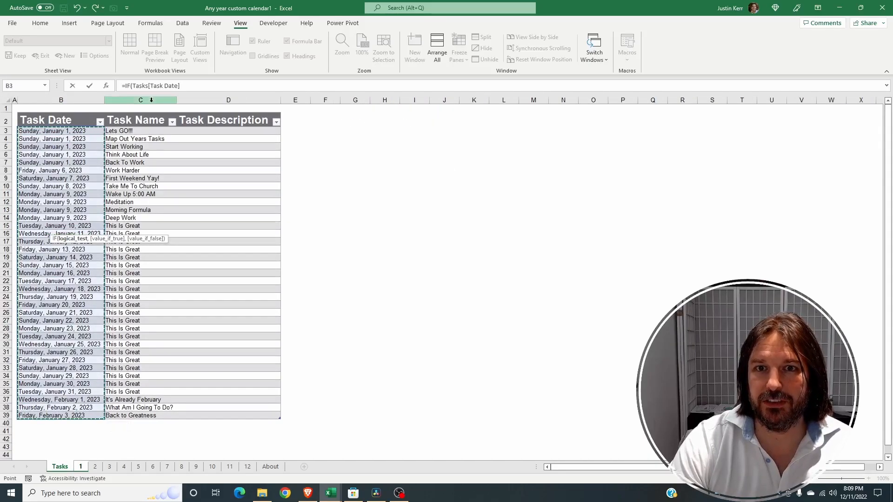
left_click(184, 86)
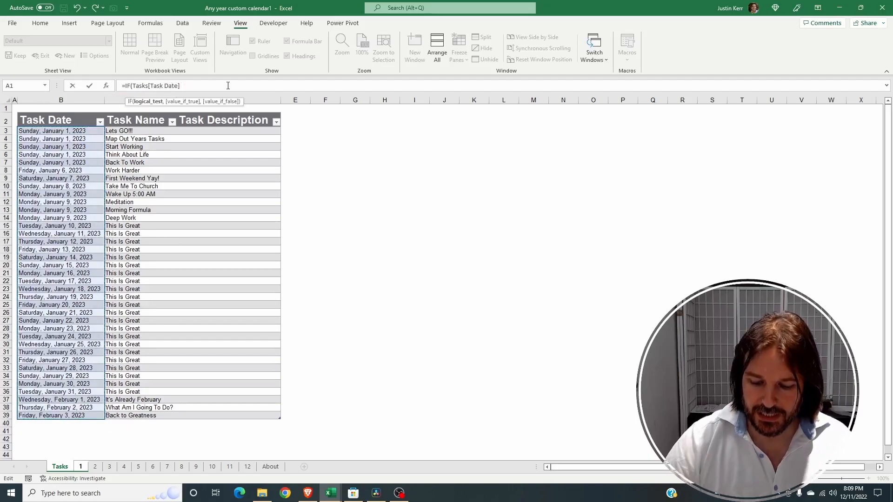
- Complete the IF logical test by comparing the task dates with A10, without a sheet name in the reference
left_click(81, 467)
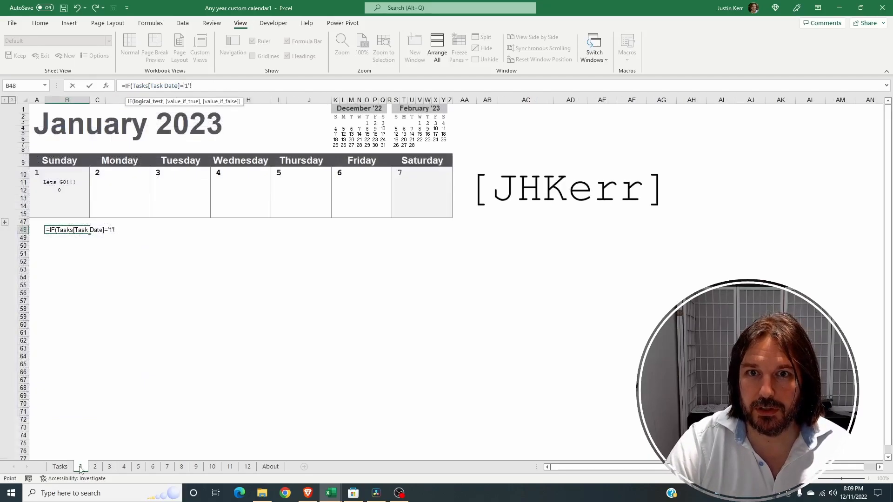
key("BackSpace")
key("BackSpace")
key("BackSpace")
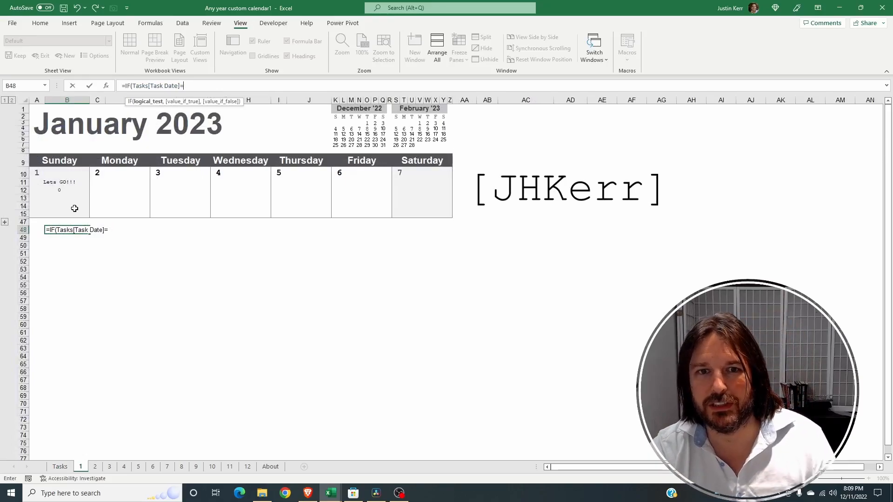
left_click(38, 174)
key("F2")
key("Left")
key("Left")
key("Left")
key("BackSpace")
key("BackSpace")
key("BackSpace")
key("BackSpace")
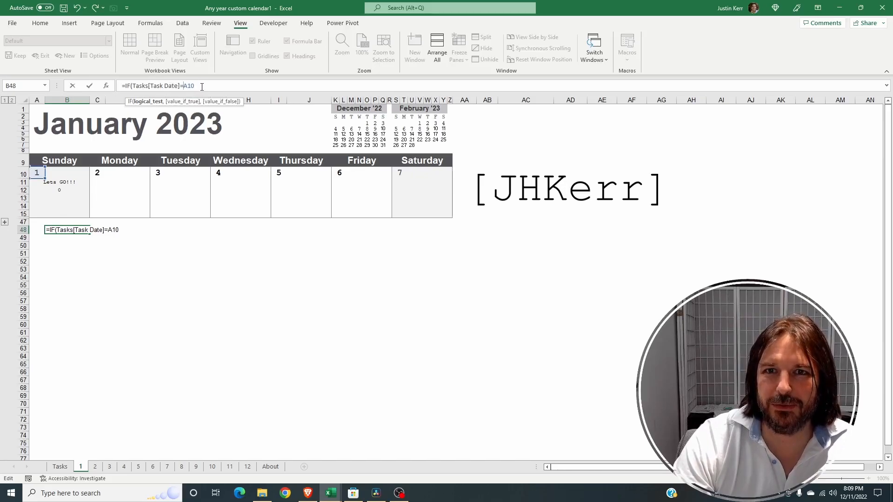
- Set the IF formula's value if true to ROW(Tasks[Task Date])-2 and finish the formula
type(",")
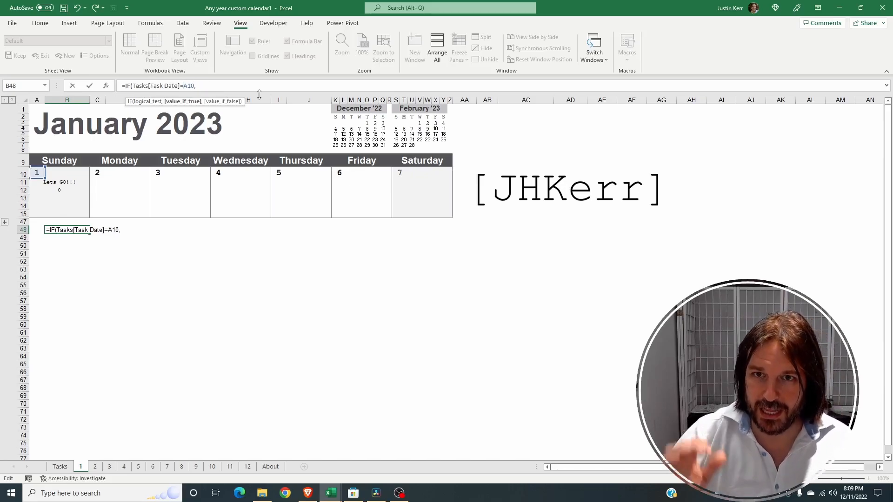
type("ROW(")
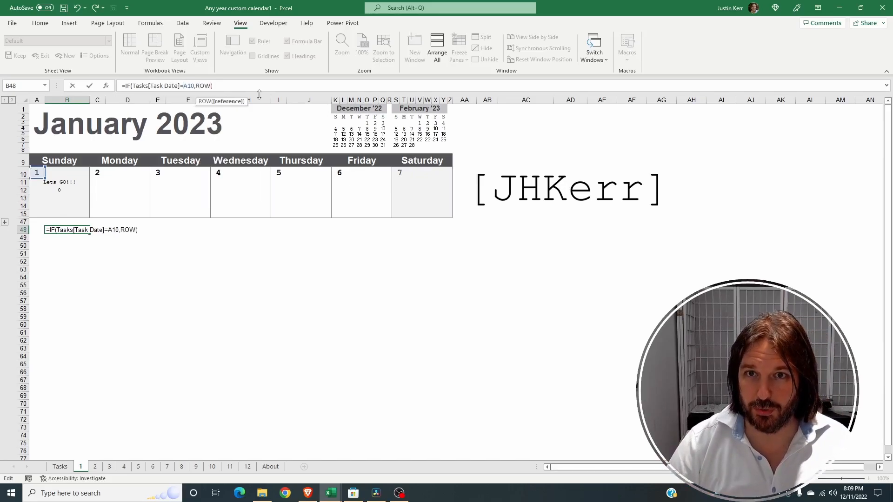
left_click(59, 466)
left_click_drag(56, 131, 75, 414)
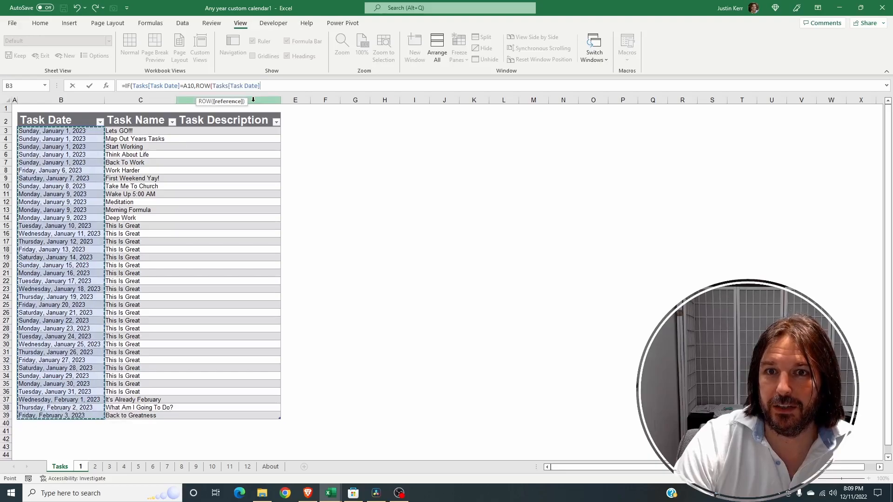
type(")-2")
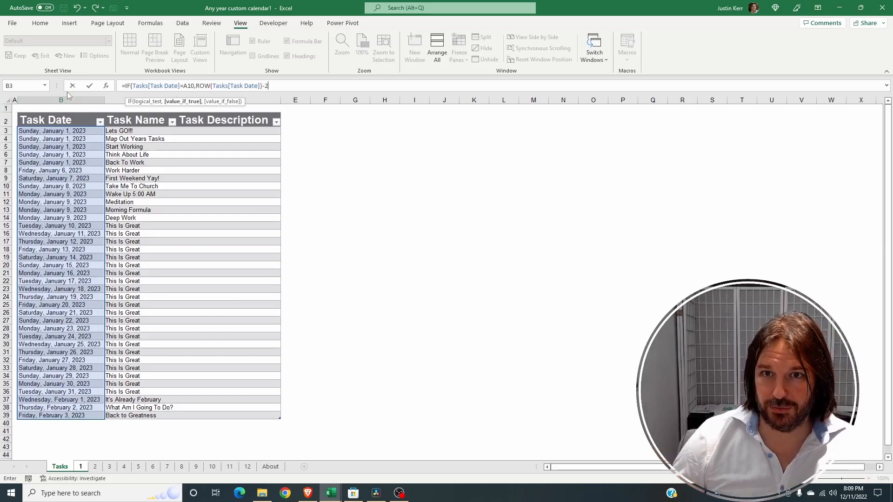
type(")")
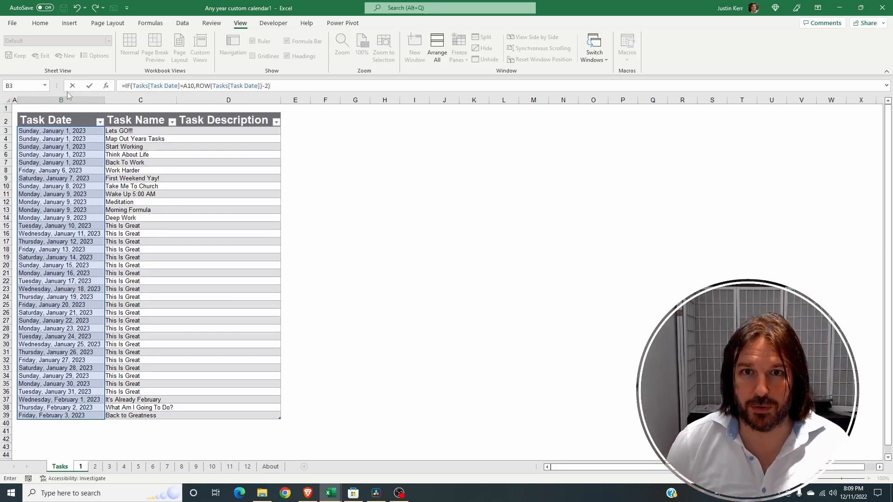
key("Return")
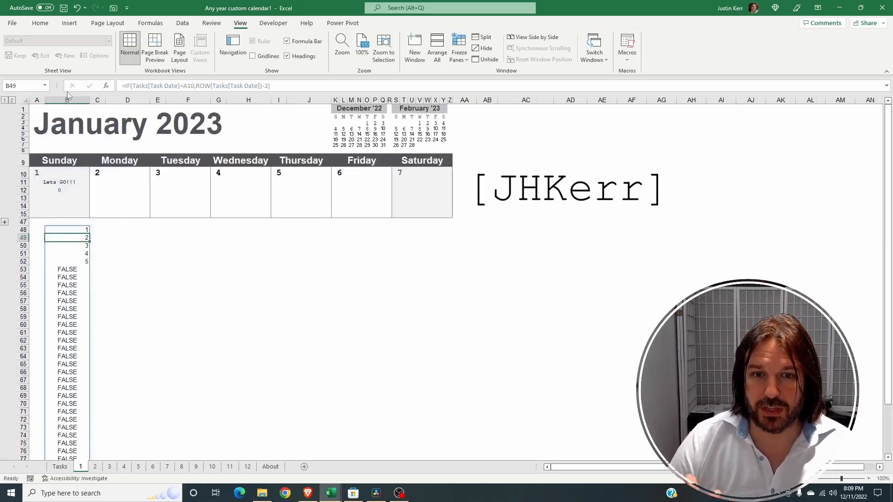
- Compare the IF formula results below B48 on sheet 1 with the task dates in B8:B39 of the Tasks sheet
left_click_drag(79, 229, 85, 260)
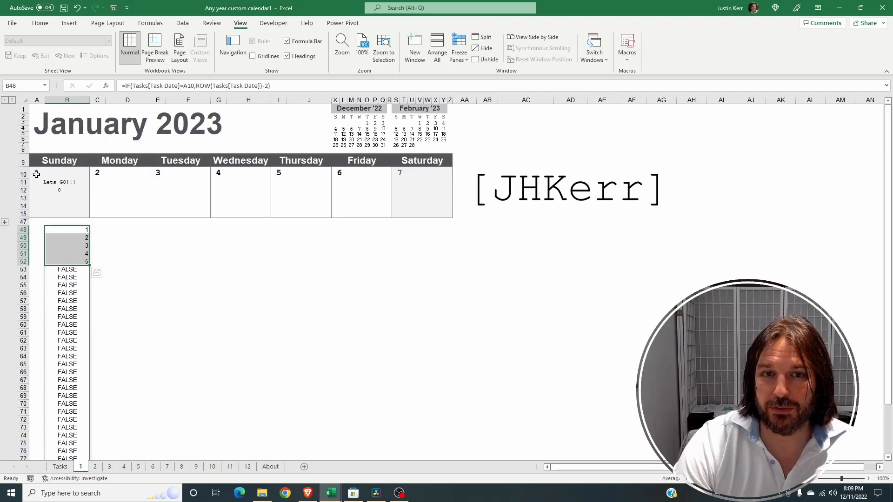
scroll(93, 325, "down", 4)
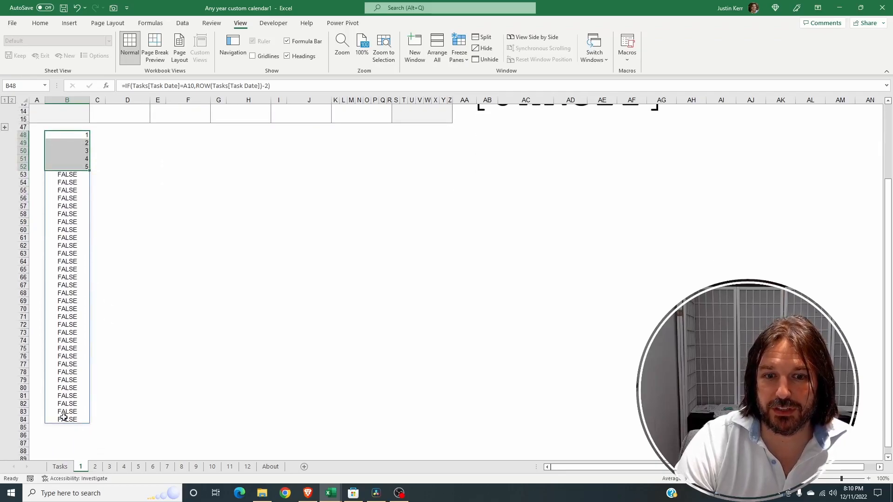
left_click(60, 466)
left_click_drag(70, 170, 71, 412)
left_click(80, 467)
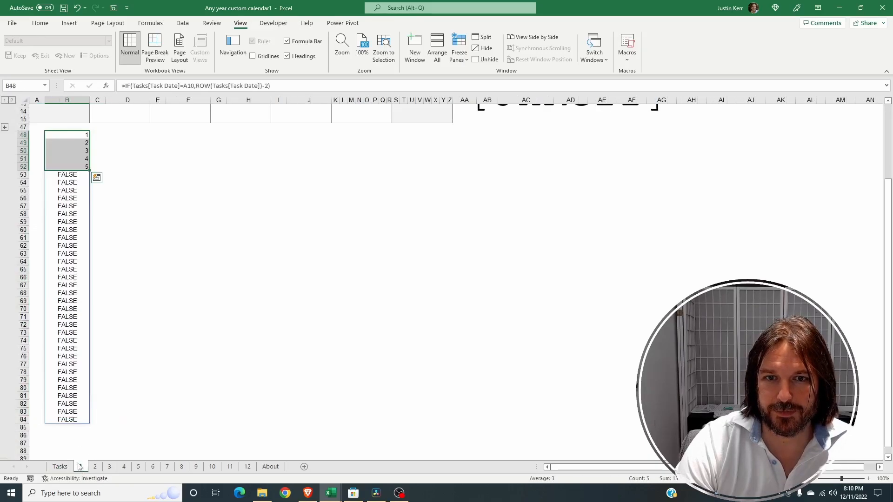
left_click(80, 136)
left_click_drag(80, 136, 85, 166)
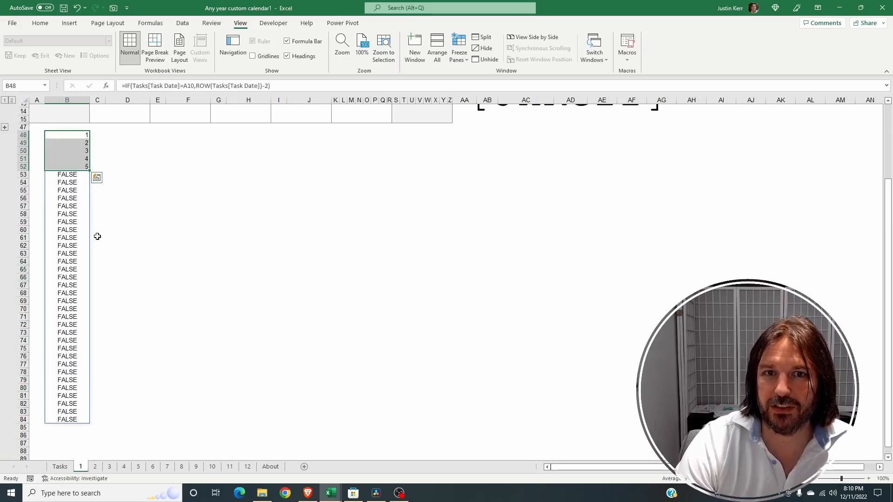
- On the Tasks sheet, set the task date in B7 to January 6, 2023
scroll(95, 237, "up", 5)
key("ctrl+Page_Up")
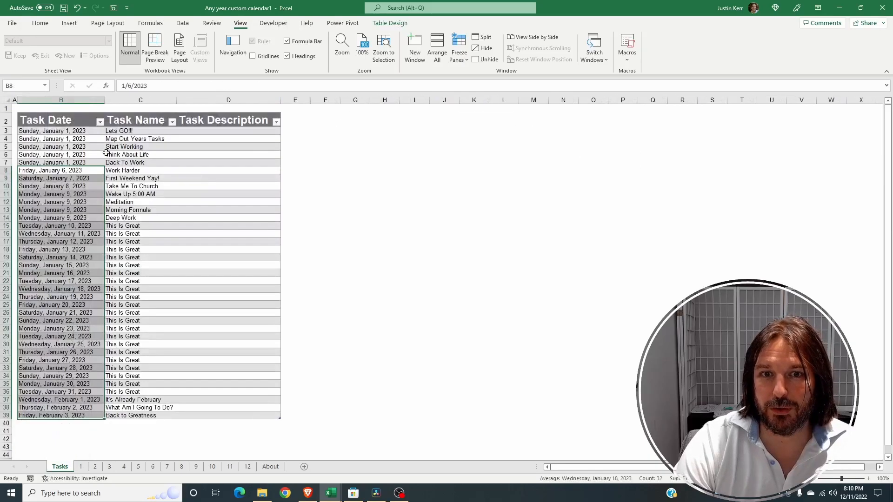
left_click(77, 164)
key("ctrl+v")
key("Return")
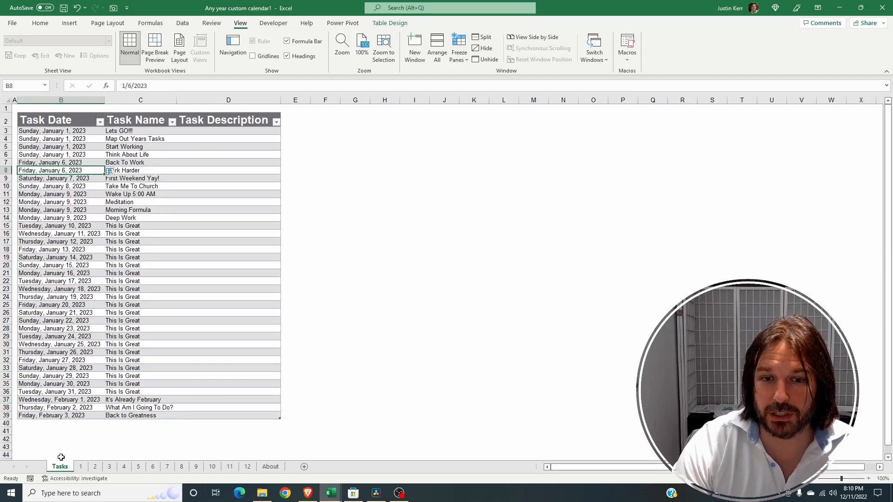
- Review the recalculated results in B48:B52 of sheet 1 alongside the SMALL formula in A12
left_click(80, 467)
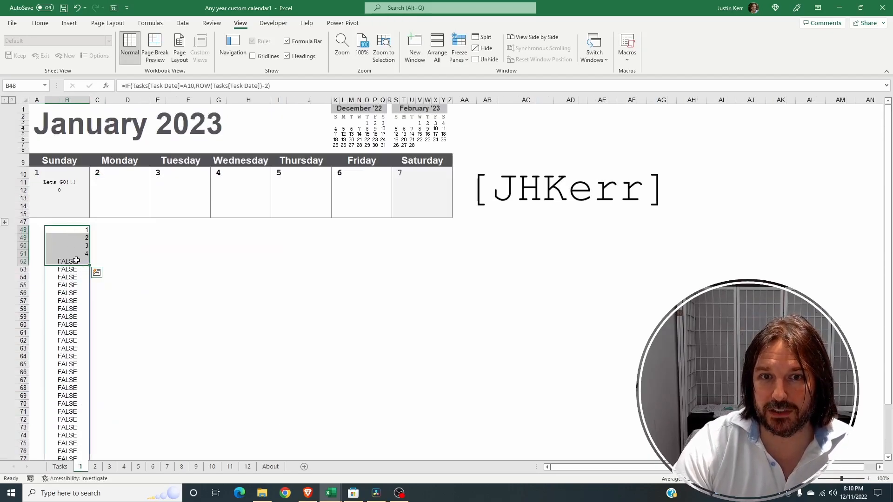
left_click(82, 230)
left_click(60, 193)
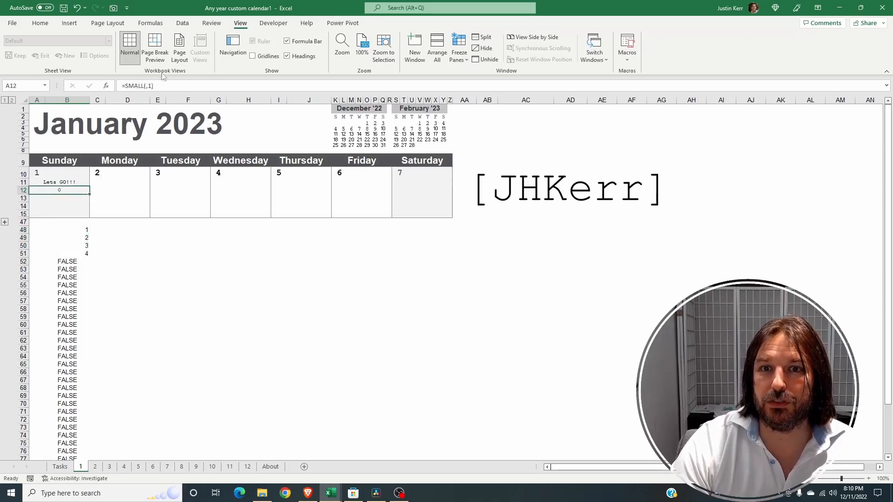
left_click_drag(86, 229, 86, 253)
left_click(59, 189)
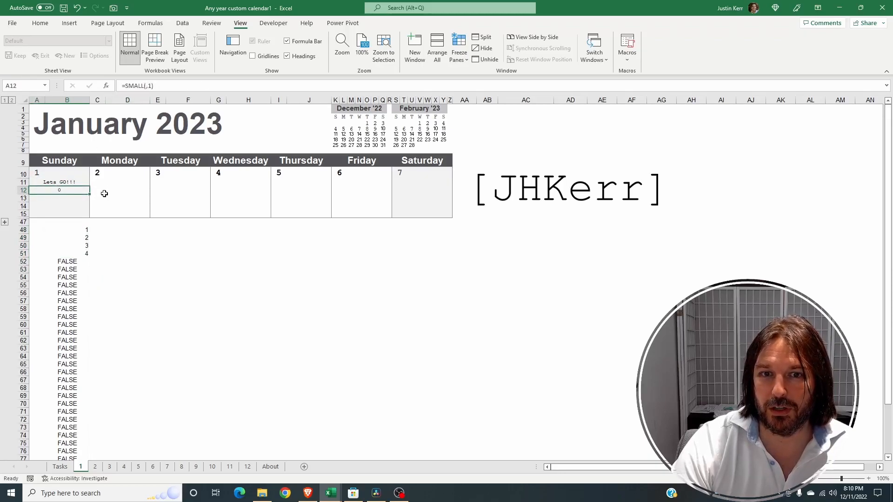
- Copy the IF formula text from B48 without its equals sign
left_click(75, 229)
key("ctrl+shift+Down")
left_click(158, 86)
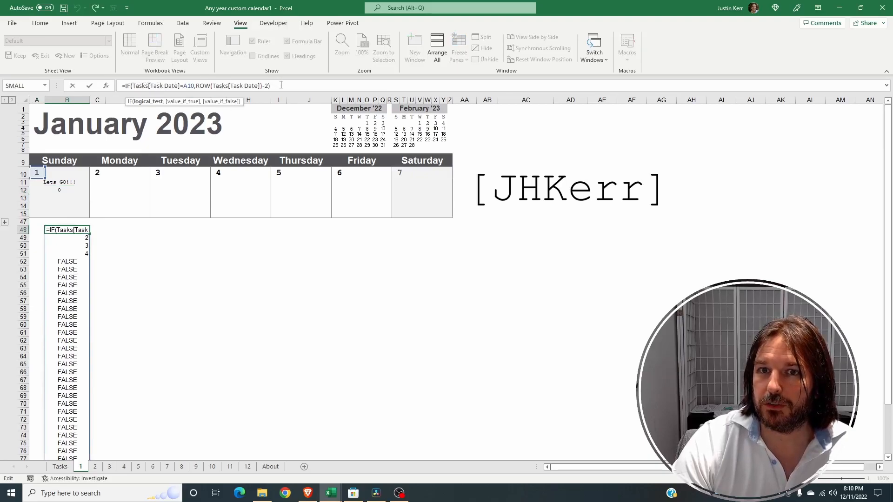
left_click_drag(281, 85, 125, 96)
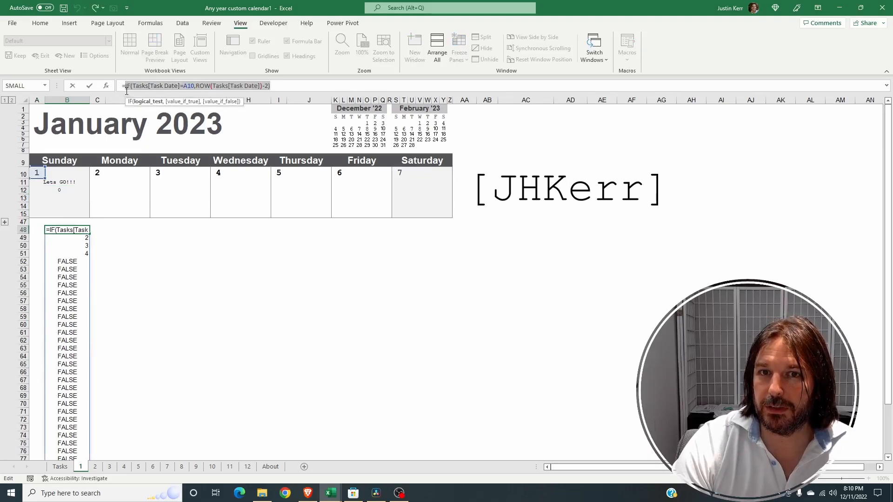
key("ctrl+c")
key("Escape")
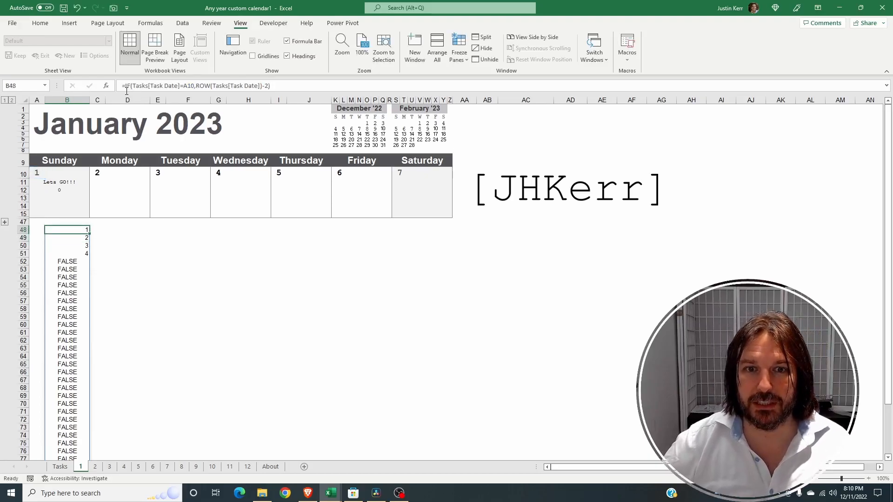
- Insert the copied IF expression as the array argument of the SMALL formula in A12
key("Up")
key("Up")
key("Up")
key("Up")
key("Up")
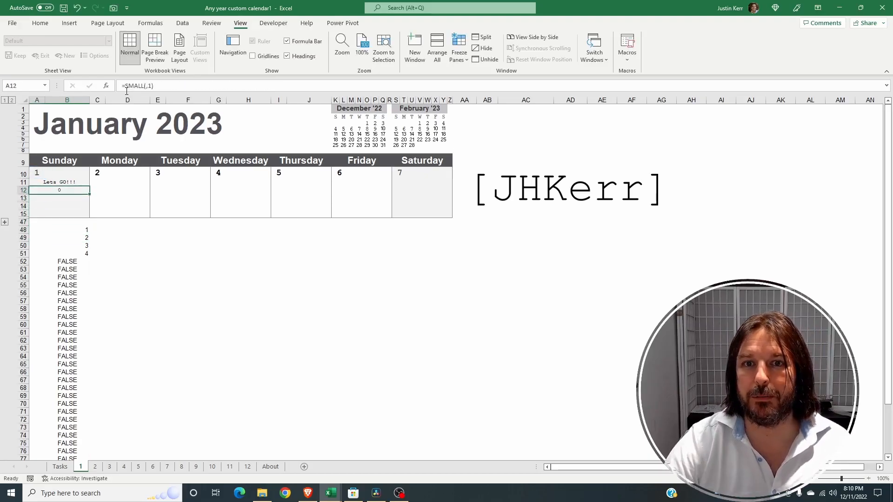
left_click(147, 87)
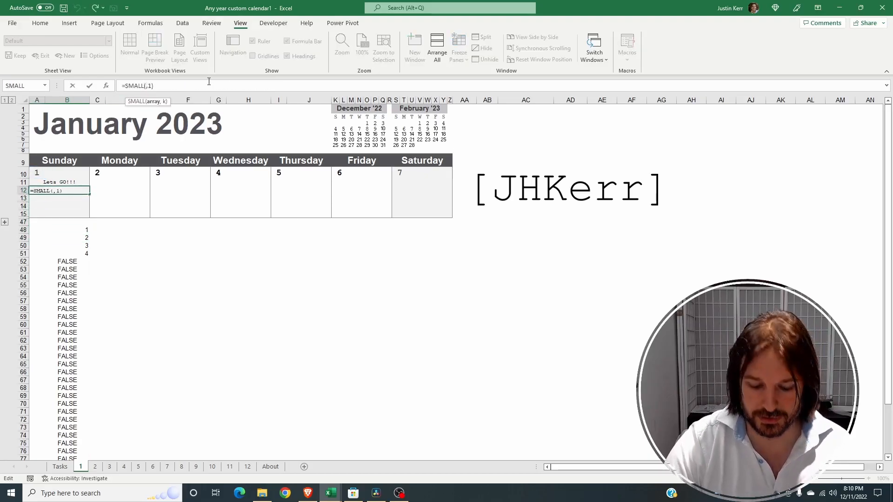
key("ctrl+v")
key("ctrl+Return")
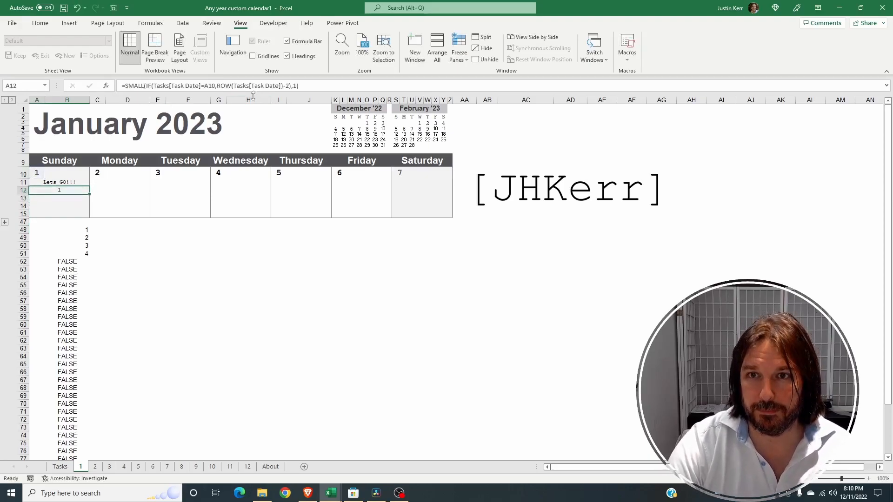
- Replace the row number 1 in A11's INDEX formula with the SMALL(IF(...),1) expression copied from A12
left_click(312, 88)
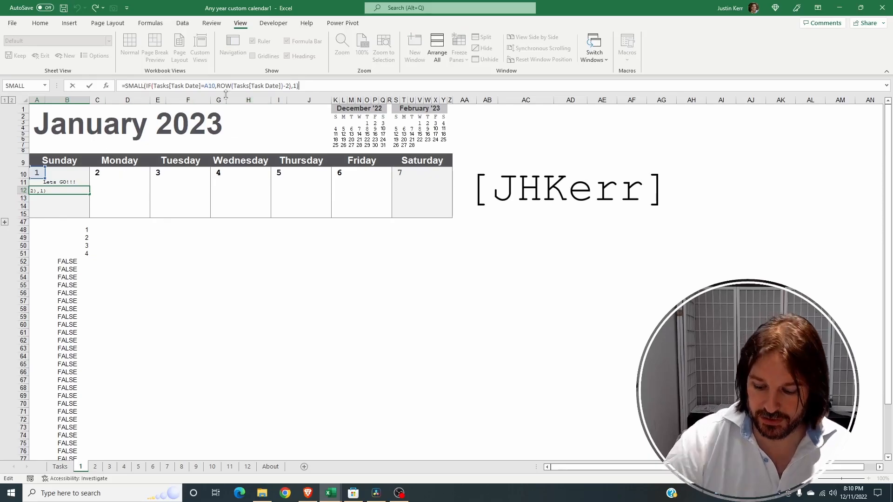
key("Return")
key("Up")
key("Up")
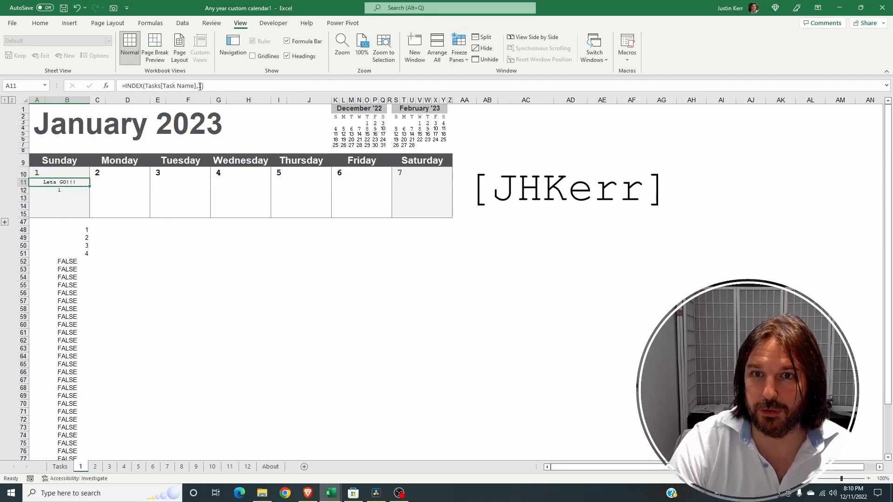
left_click(66, 189)
left_click_drag(306, 89, 126, 94)
key("Escape")
key("Up")
left_click(212, 85)
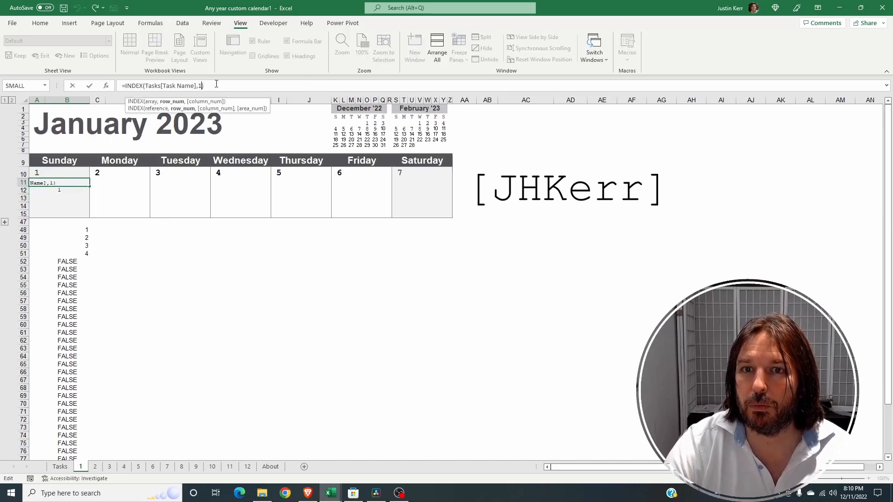
key("Escape")
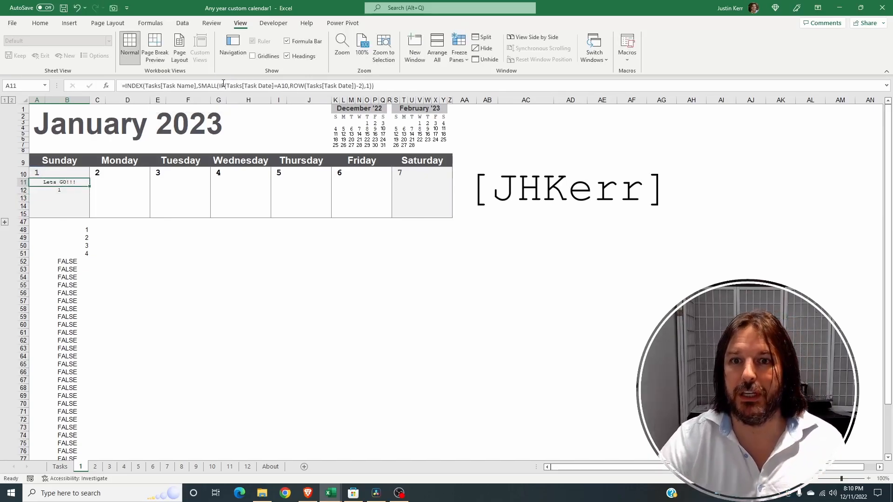
- Copy the combined INDEX formula from A11 into A12 and point its date reference back to A10
key("ctrl+c")
key("Down")
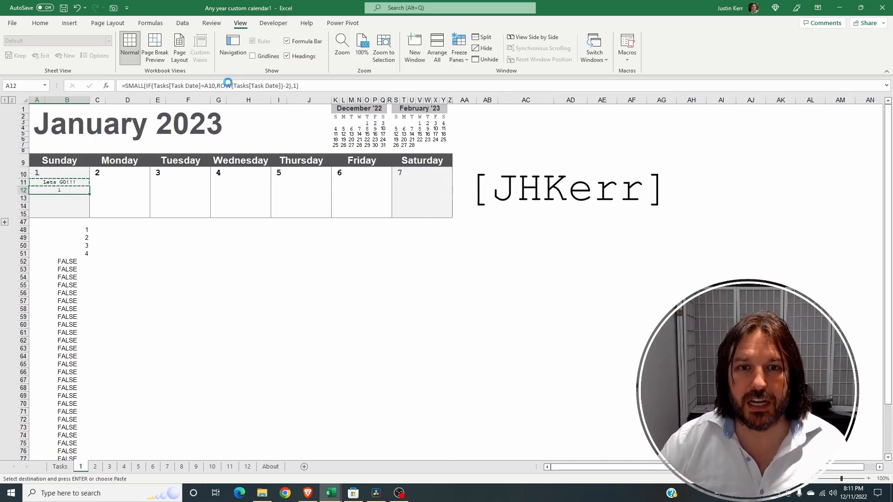
key("ctrl+v")
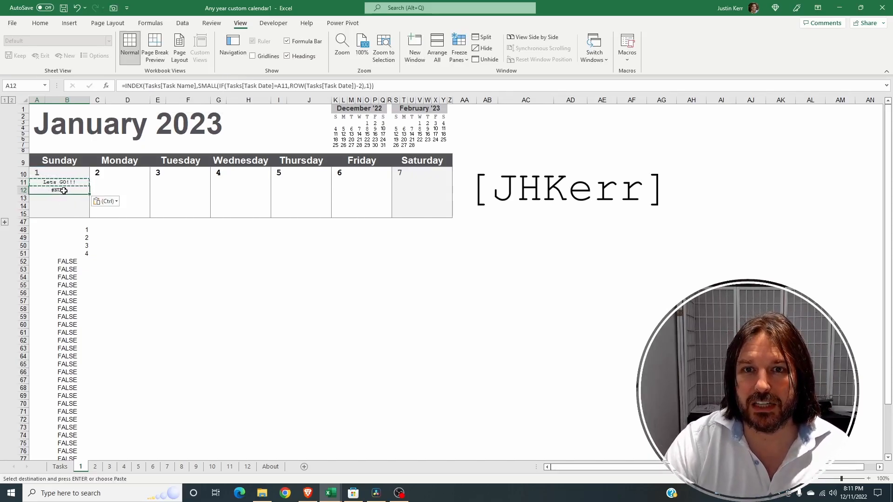
left_click(200, 86)
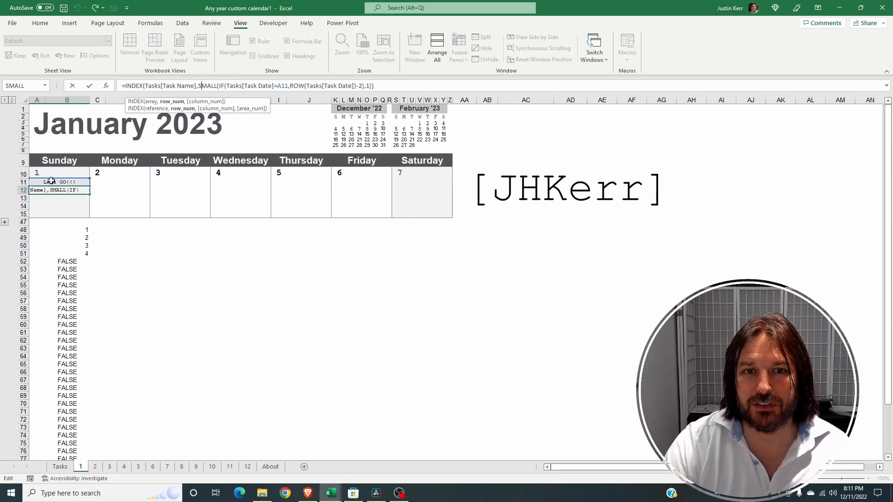
left_click_drag(44, 181, 42, 176)
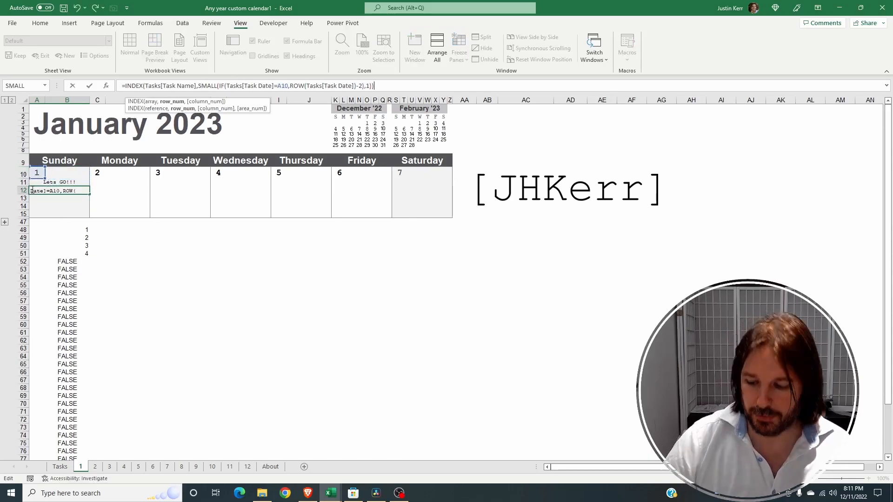
key("ctrl+Return")
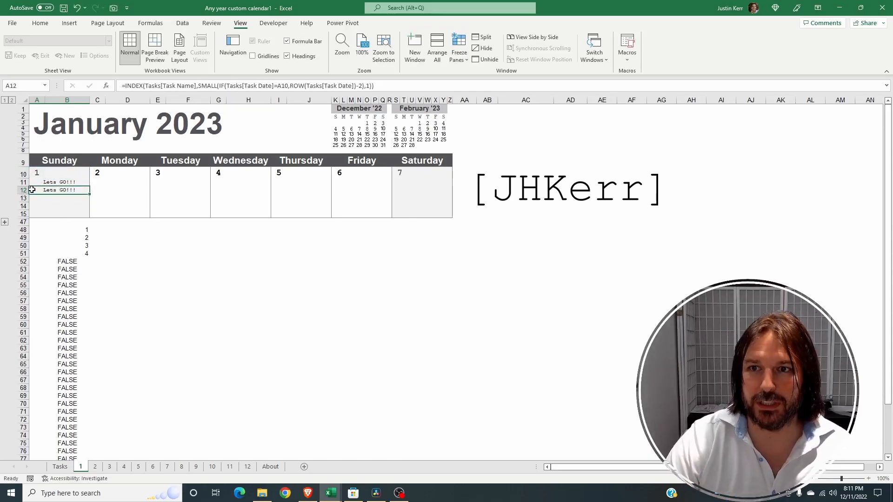
- Set the k argument of SMALL in A12's formula to 2
left_click(367, 86)
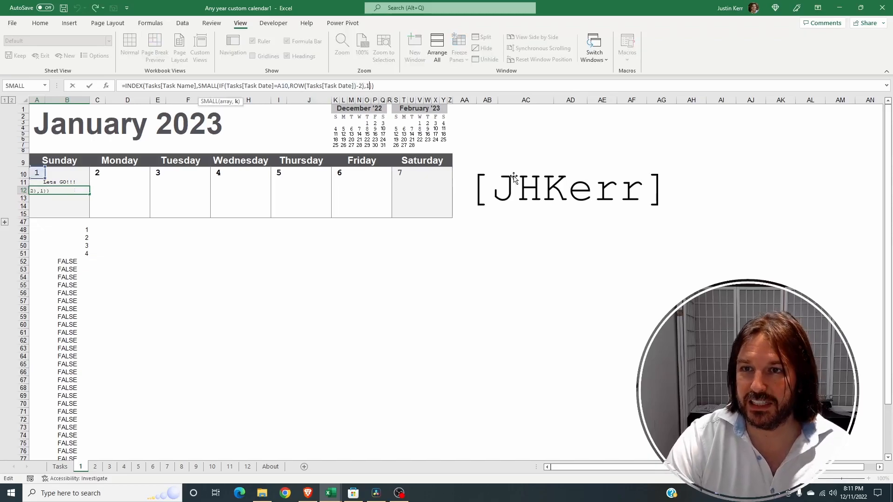
key("BackSpace")
type("2")
key("Return")
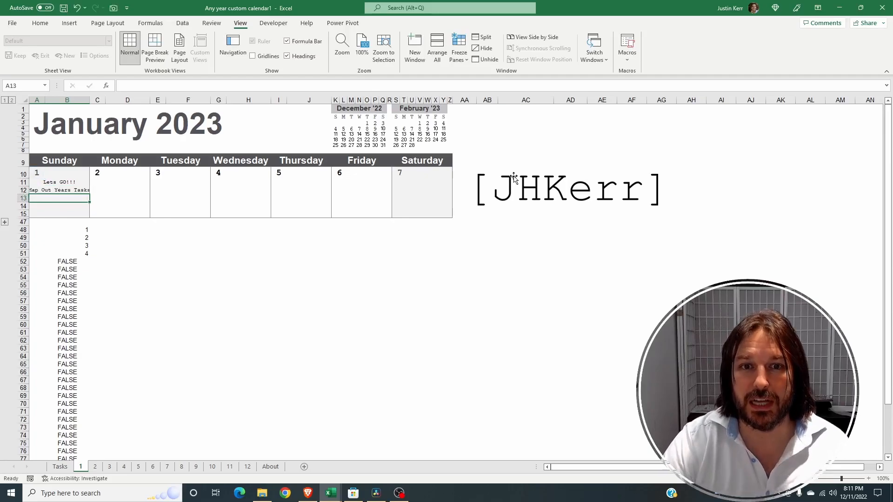
- Copy A12's formula text into A13 and set its SMALL k argument to 3
double_click(68, 190)
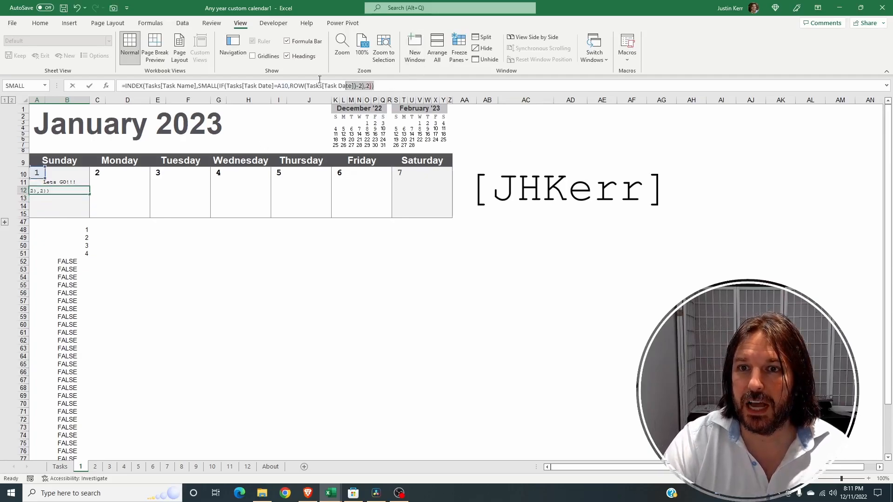
left_click_drag(334, 80, 8, 78)
key("Return")
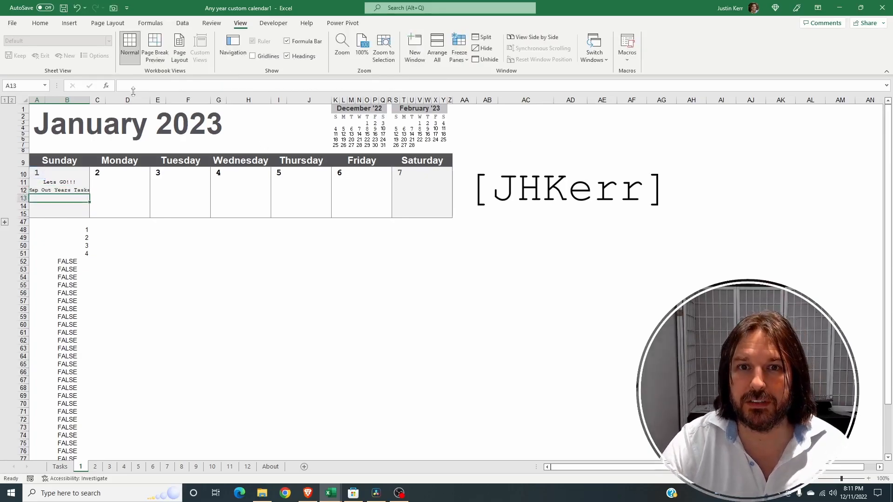
key("ctrl+v")
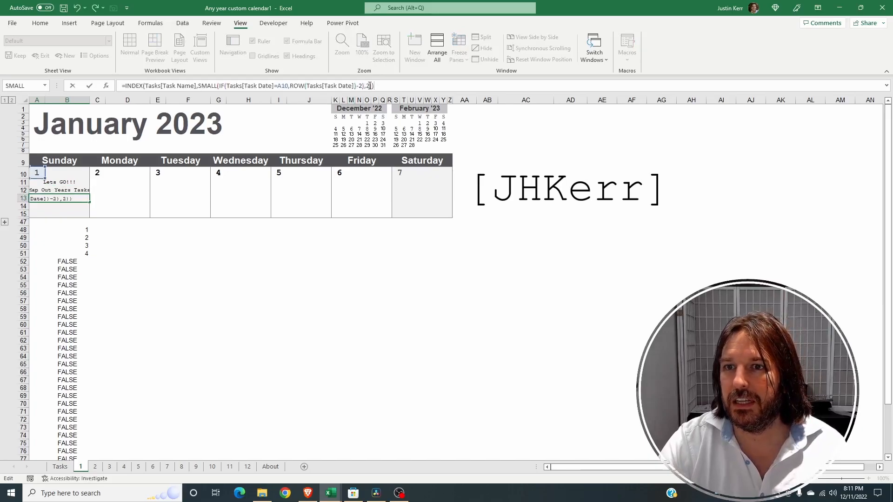
left_click(370, 85)
type("3")
key("Return")
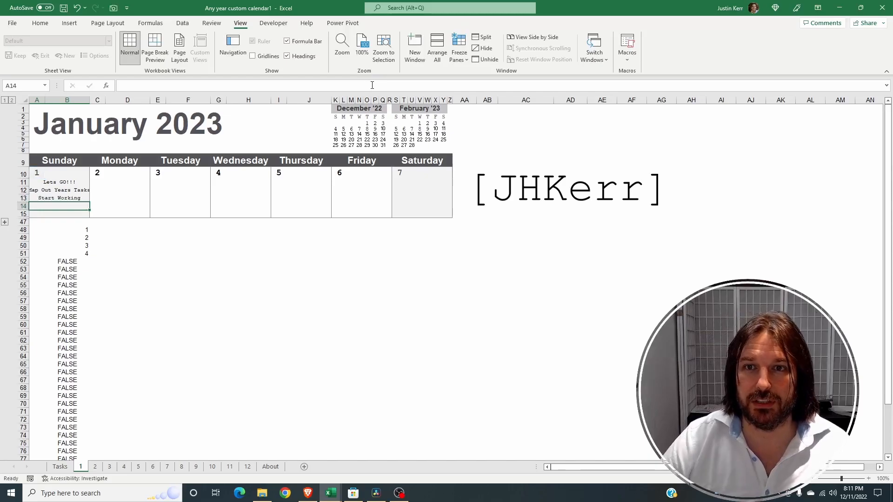
- Enter the same formula in A14 with the SMALL k argument set to 4 and in A15 with it set to 5
left_click(372, 85)
key("ctrl+v")
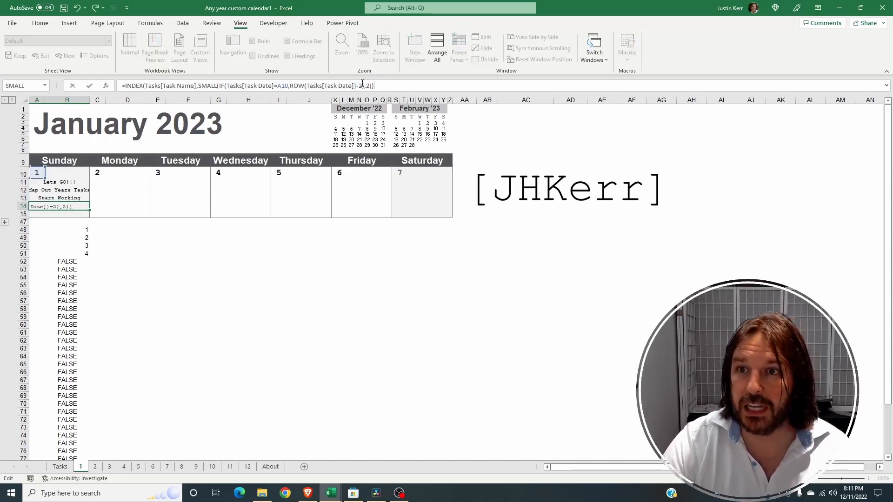
left_click(372, 86)
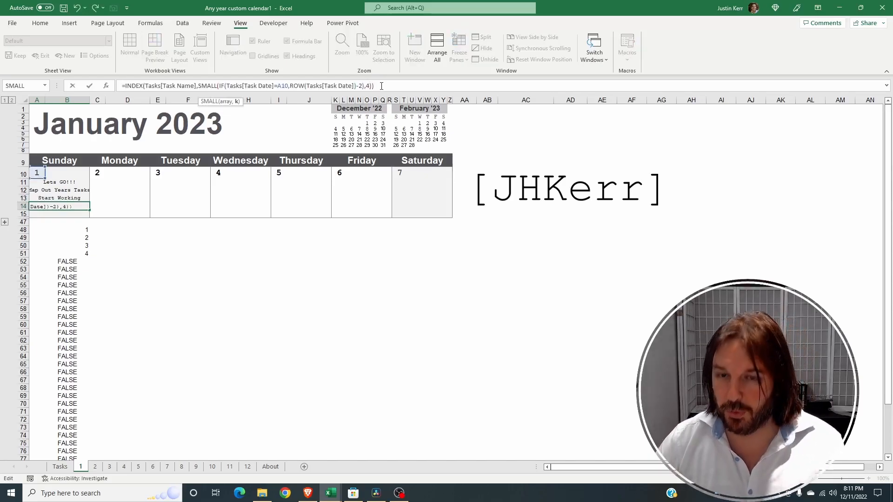
key("Return")
left_click(355, 87)
key("ctrl+v")
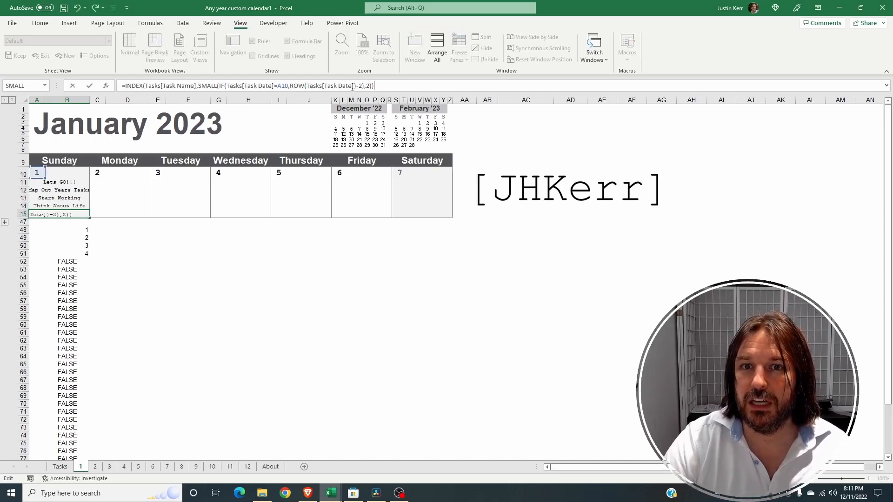
left_click(374, 86)
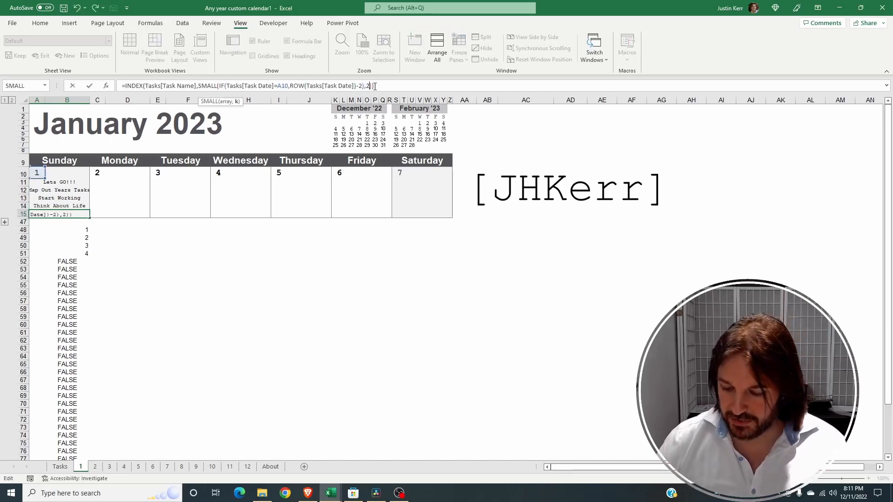
key("Return")
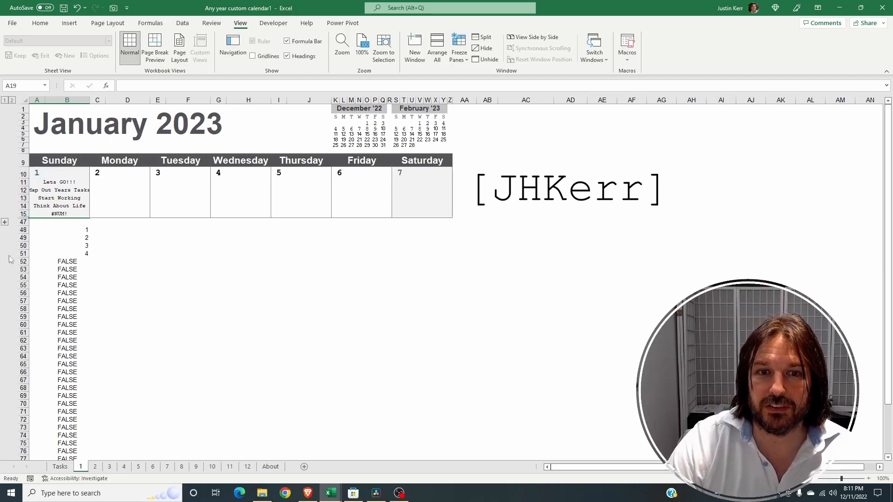
- Try to clear all rows from row 48 down to the end of the sheet
left_click(23, 229)
key("ctrl+shift+Down")
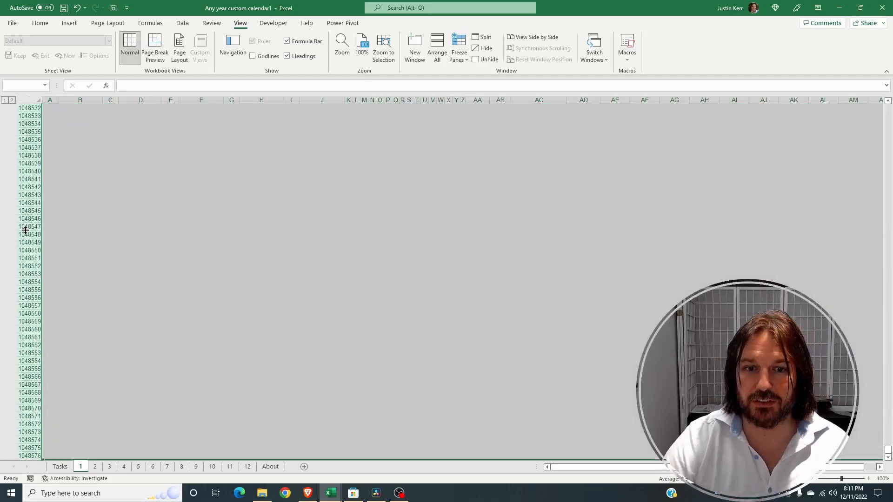
right_click(107, 277)
left_click(177, 382)
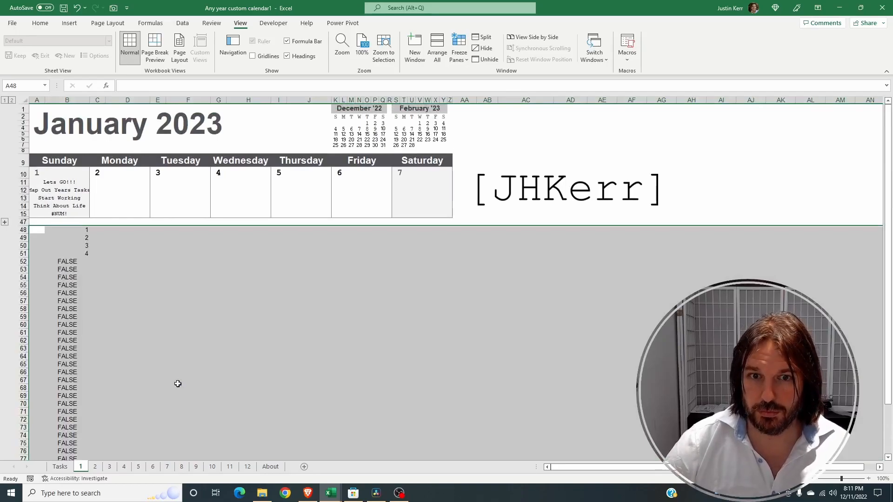
- Delete the helper IF formula and its spilled results from B48 downward
left_click(74, 230)
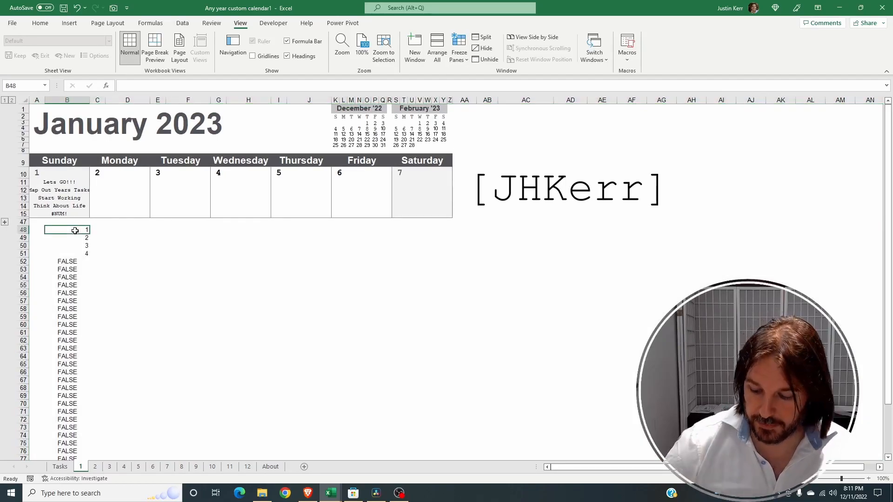
key("ctrl+shift+Down")
key("Delete")
key("Up")
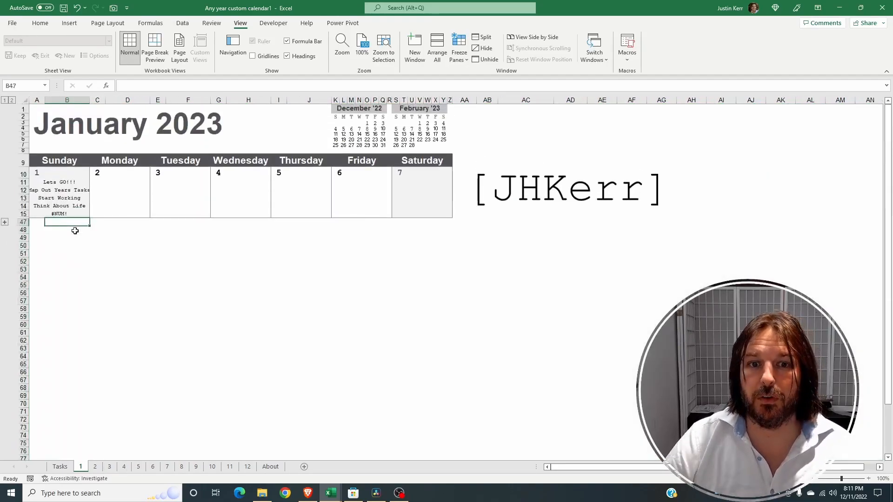
- Wrap A15's INDEX formula in IFERROR with an empty string "" as the value if error
left_click(60, 213)
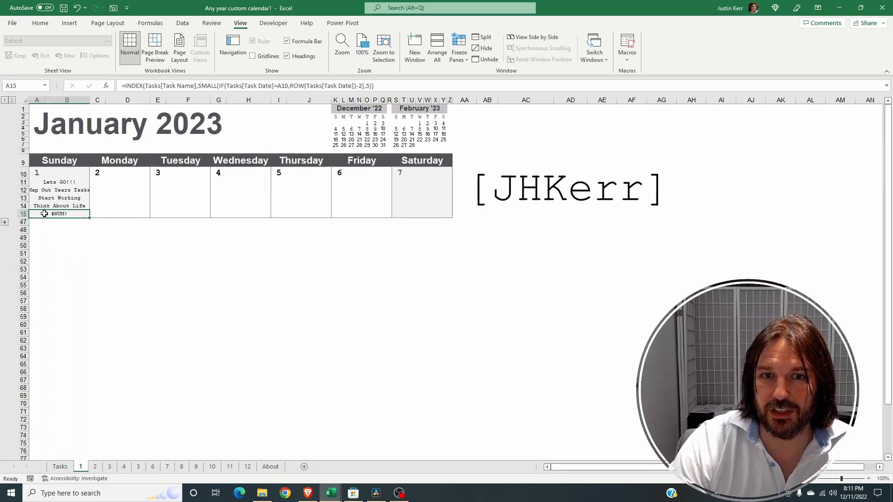
left_click(125, 85)
type("iferror(")
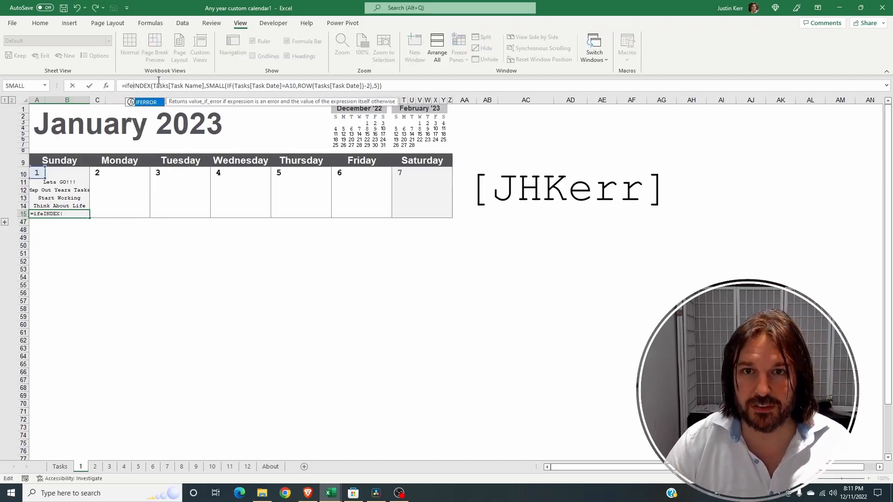
left_click(405, 86)
type(",")
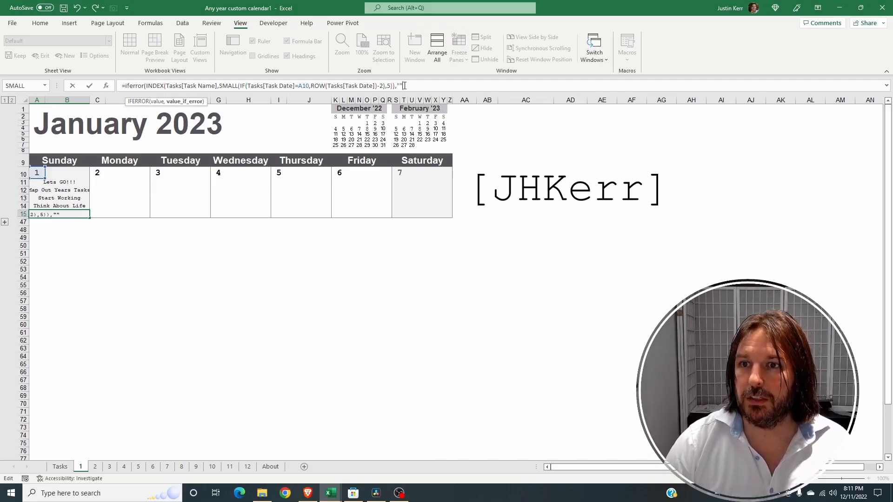
type("\"\")")
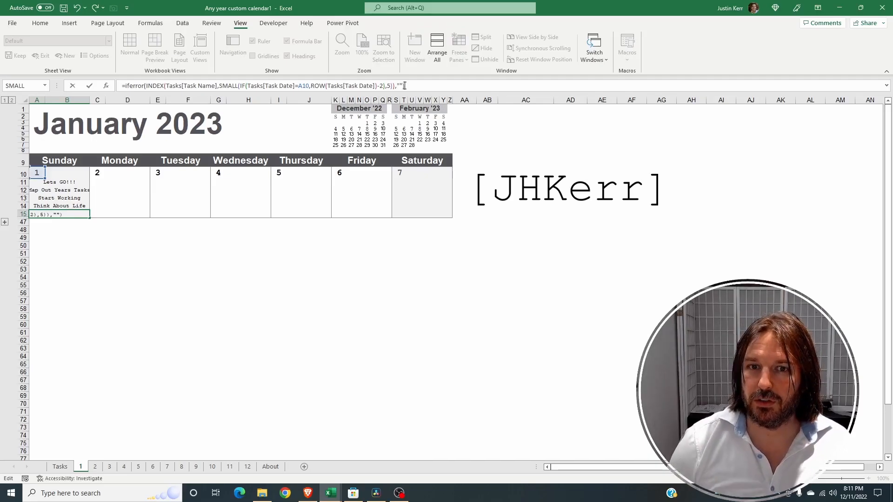
key("Return")
key("Up")
key("Up")
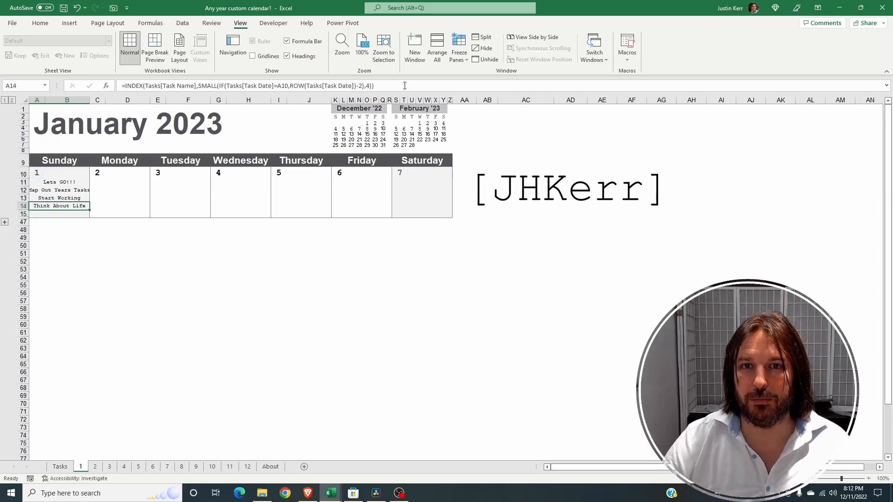
- Reuse A15's IFERROR formula in A14, A13 and A12 with the SMALL k argument set to 4, 3 and 2
key("Up")
key("Up")
key("Up")
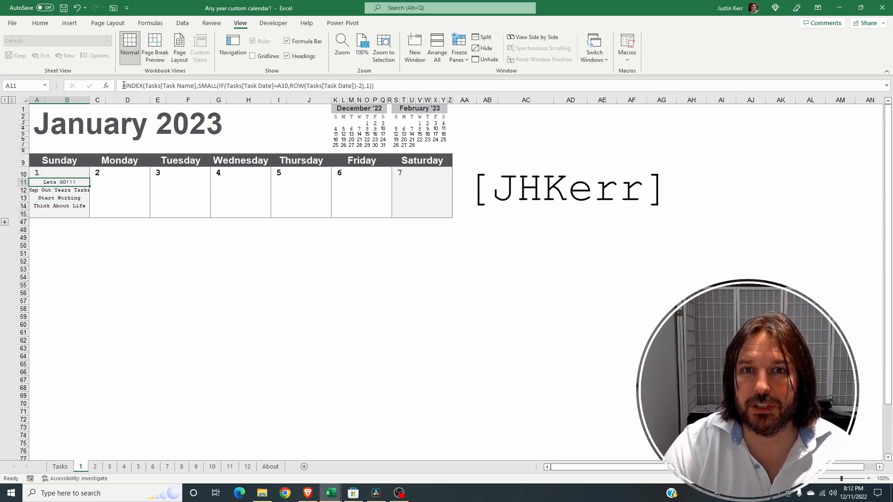
left_click(74, 214)
key("ctrl+c")
key("Up")
key("ctrl+v")
left_click(393, 86)
key("Return")
key("Down")
left_click_drag(423, 85, 393, 85)
key("ctrl+c")
key("Escape")
key("Up")
key("ctrl+v")
type("4")
key("ctrl+shift+Return")
key("Up")
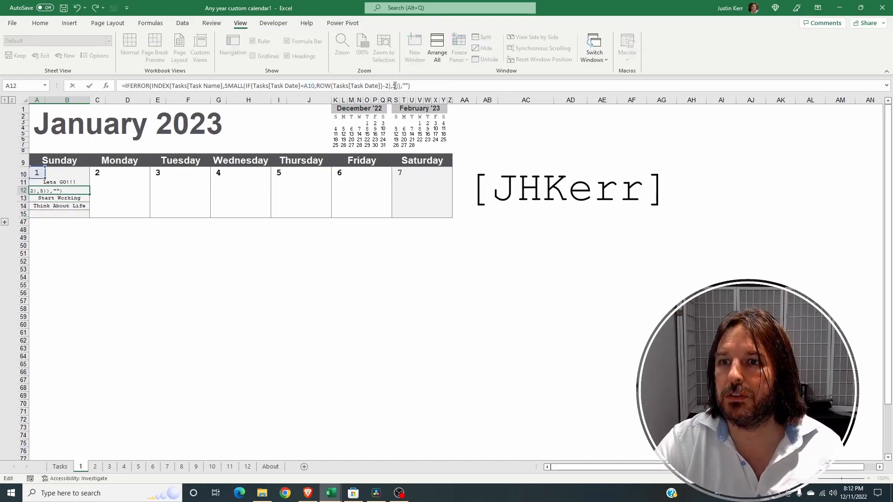
- Wrap A11's INDEX formula in IFERROR with an empty string "" as the value if error
left_click(126, 86)
type("iferror(")
key("End")
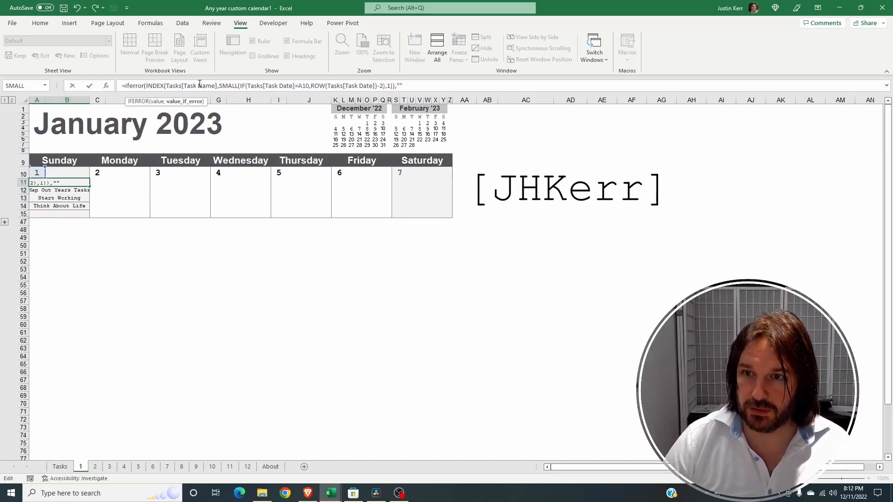
type(",\"\")")
key("ctrl+shift+Return")
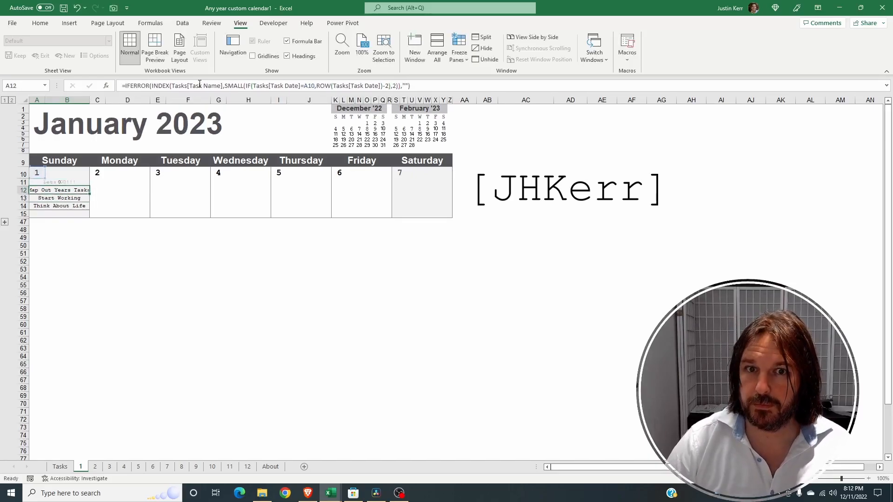
- Check the IFERROR formulas under January 1, from A11 through A15
key("Down")
key("Down")
key("Down")
key("Down")
key("Up")
key("Up")
key("Up")
key("Up")
key("Down")
key("Down")
key("Down")
key("Down")
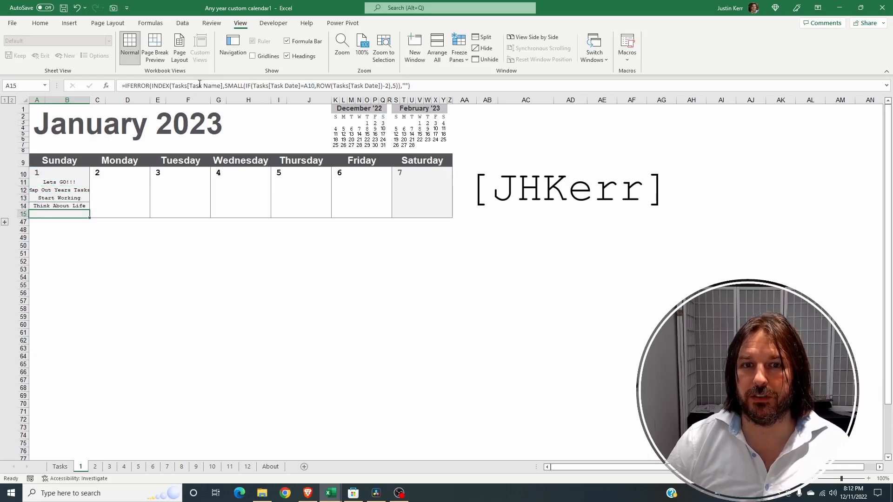
- Expand the collapsed calendar rows 16 to 46 and ungroup them
left_click(6, 221)
scroll(13, 209, "down", 2)
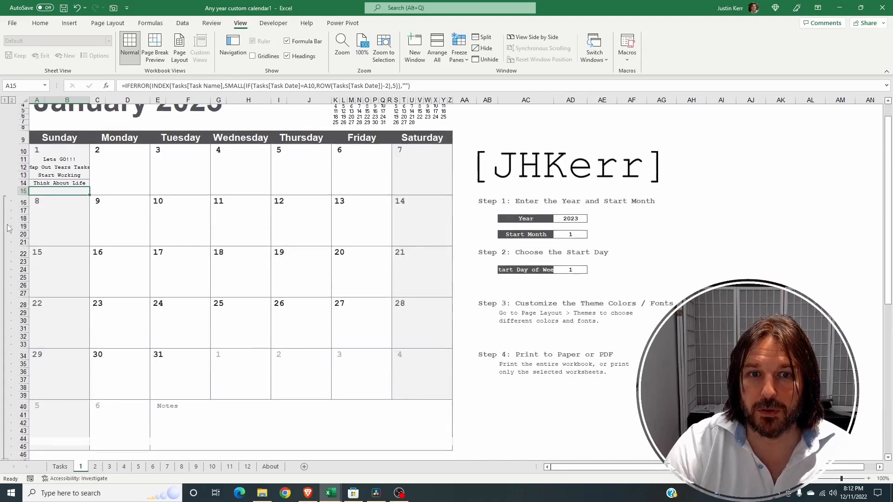
left_click_drag(21, 192, 22, 448)
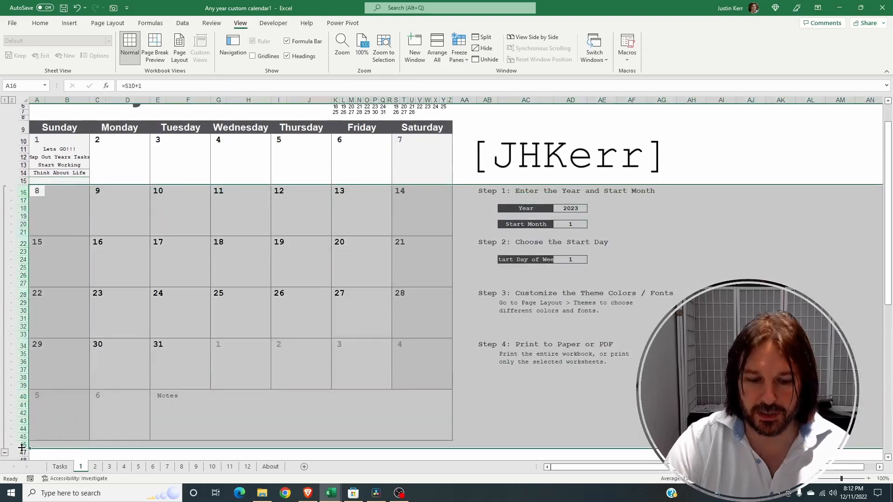
key("alt+shift+Left")
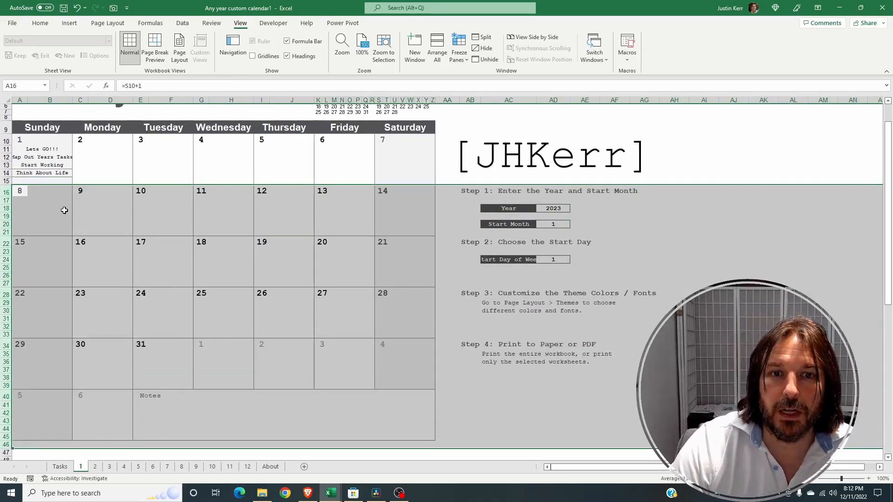
- Apply the formatting of the January 8 block A17:B21 to the January 1 formula cells in rows 11 to 15
left_click(31, 202)
left_click_drag(31, 203, 39, 229)
key("ctrl+c")
left_click_drag(35, 150, 36, 165)
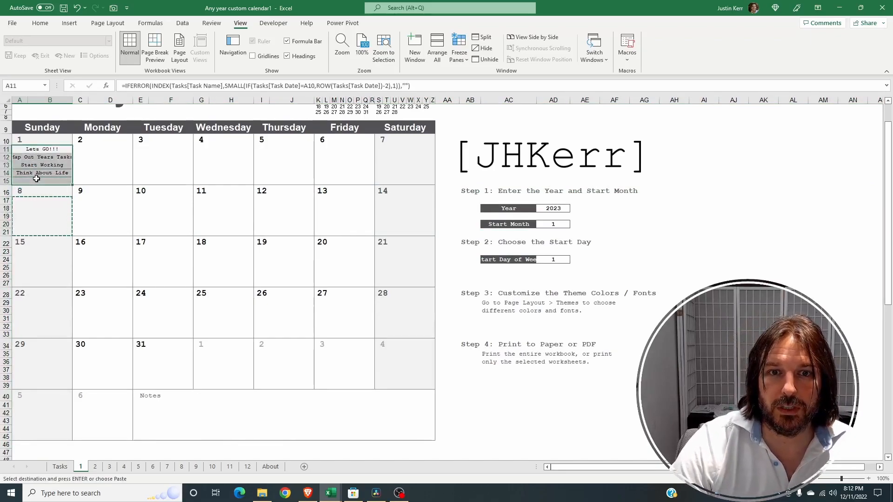
right_click(37, 179)
left_click(118, 241)
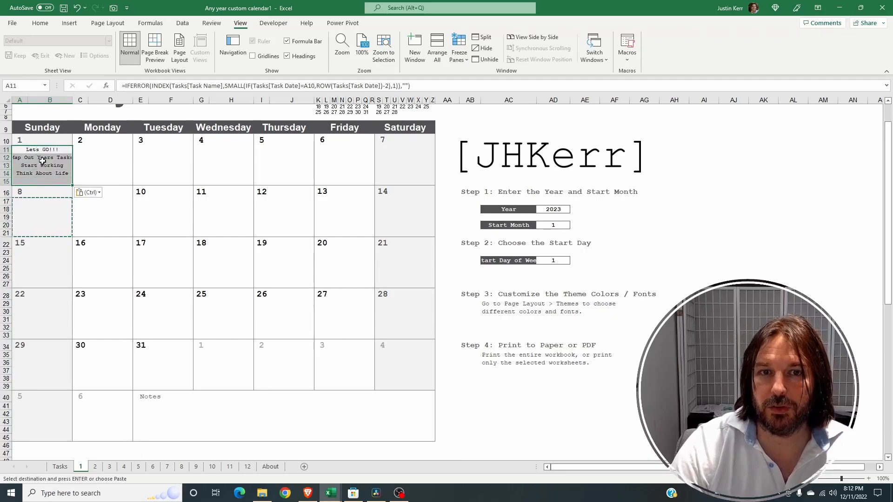
- Compare the January 1 entries in A11:A14 with the task names for that date on the Tasks sheet
left_click_drag(37, 151, 40, 154)
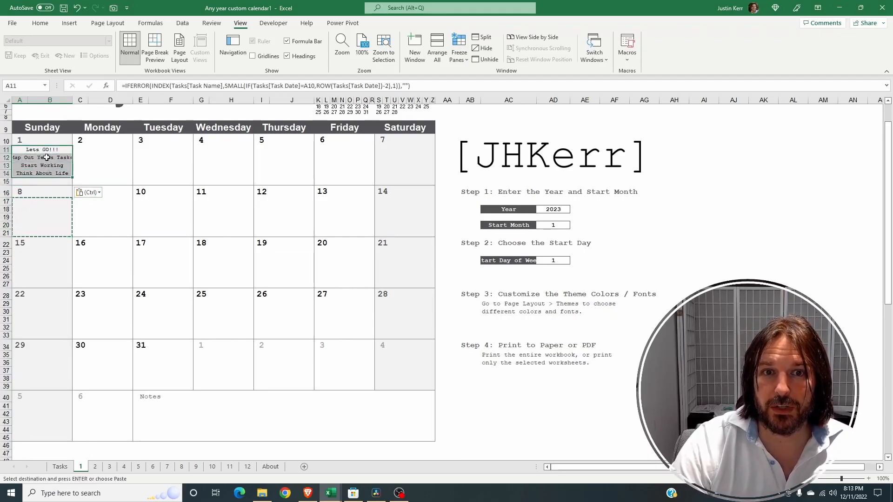
left_click(50, 158)
left_click(49, 167)
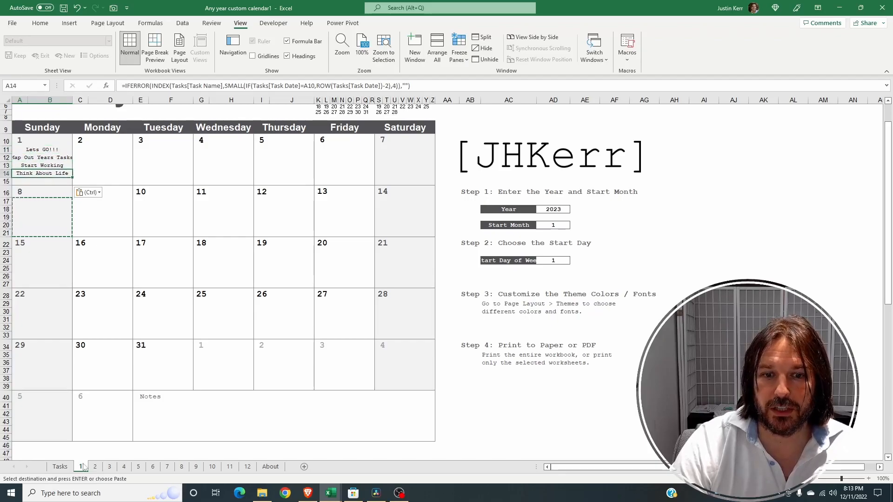
left_click(59, 467)
left_click_drag(128, 134, 133, 153)
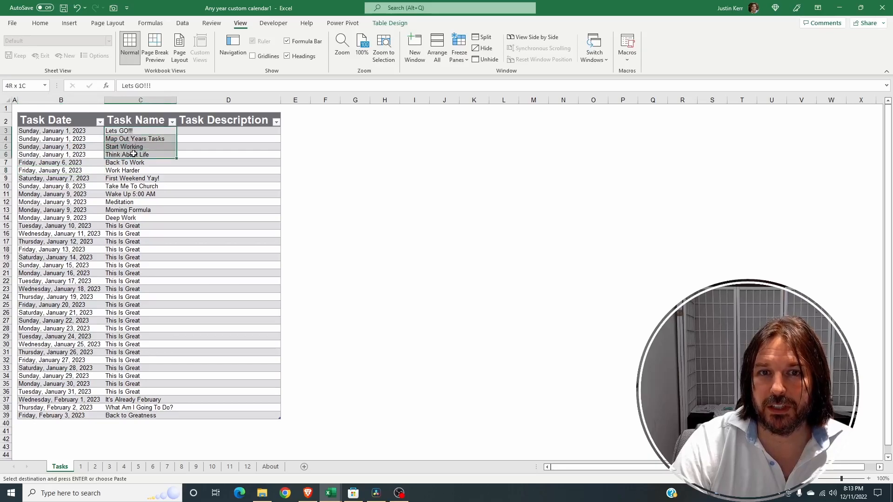
left_click(127, 163)
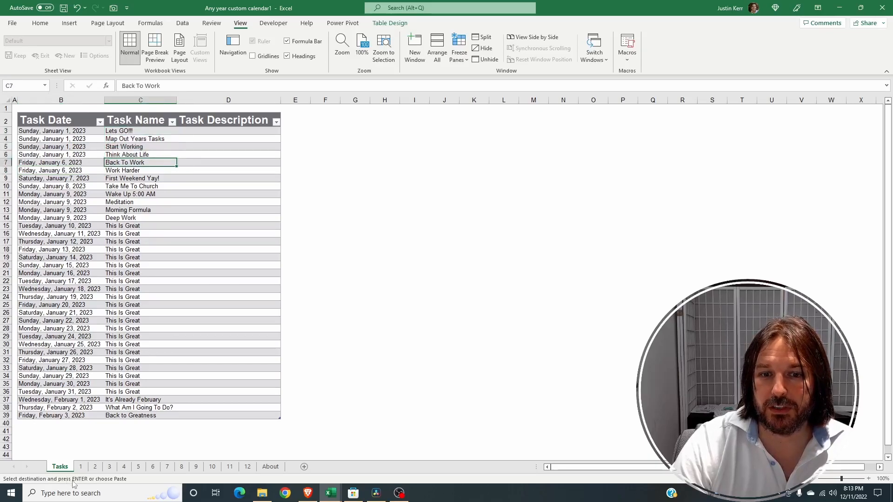
left_click(81, 467)
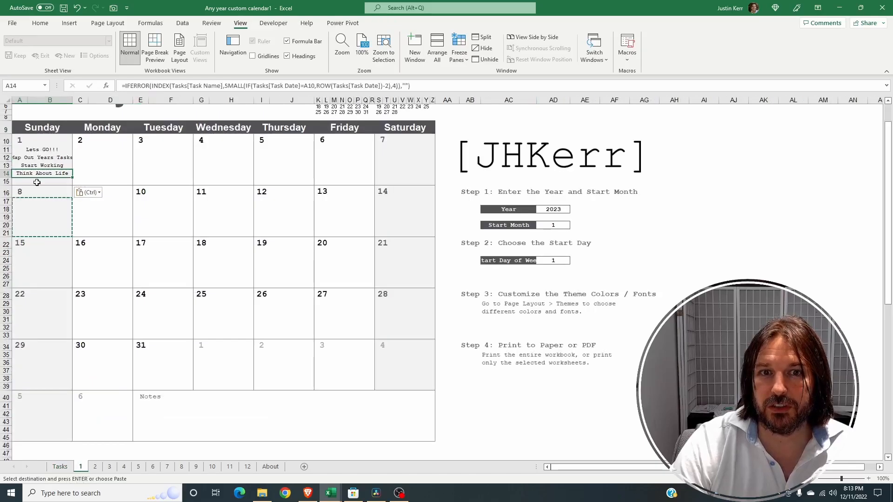
- Copy the January 1 formulas in rows 11 to 15 to each day from January 2 through January 6
left_click_drag(38, 149, 42, 170)
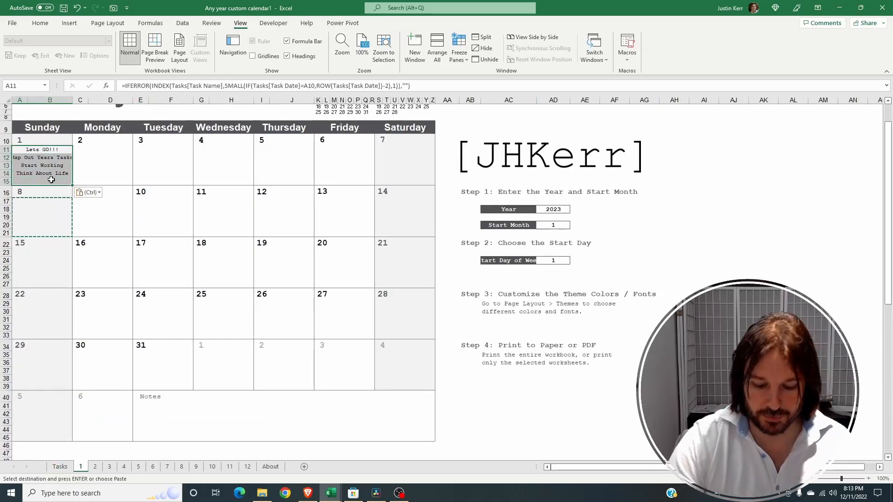
key("ctrl+c")
key("Right")
key("ctrl+v")
key("Right")
key("ctrl+v")
key("Right")
key("ctrl+v")
key("Right")
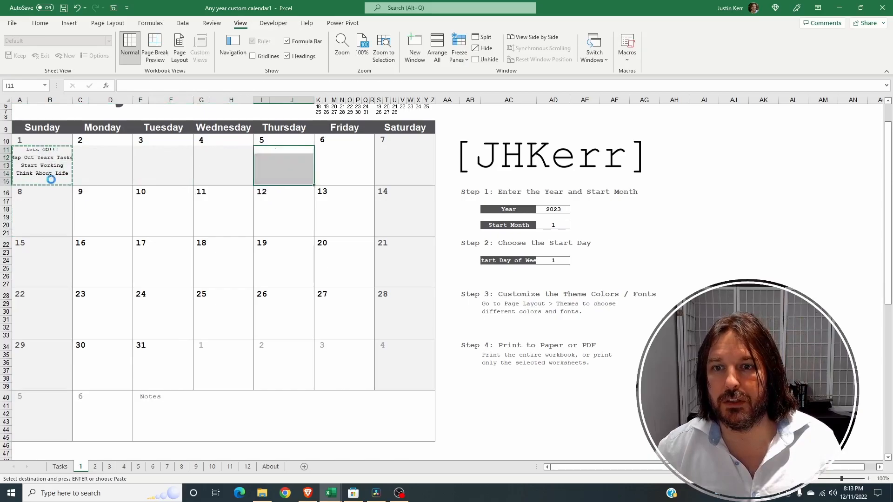
key("ctrl+v")
key("Right")
key("ctrl+v")
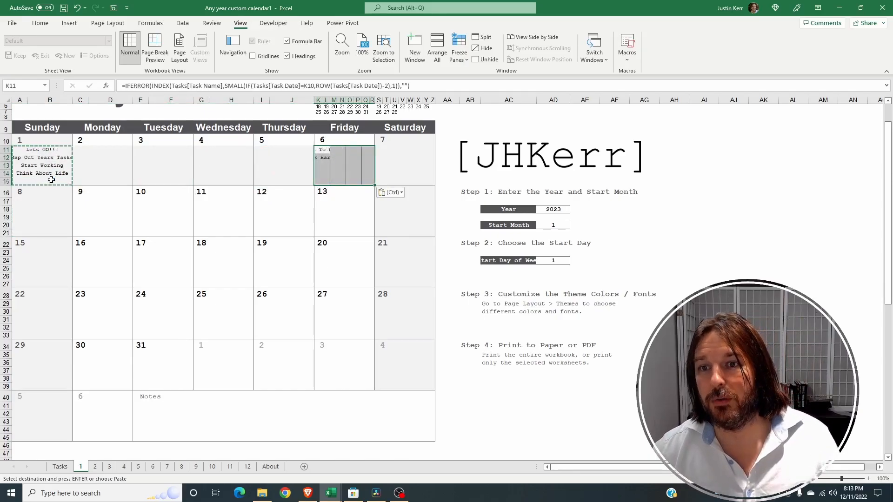
- Merge and center K11:R11, the first entry line under January 6
scroll(52, 178, "up", 2)
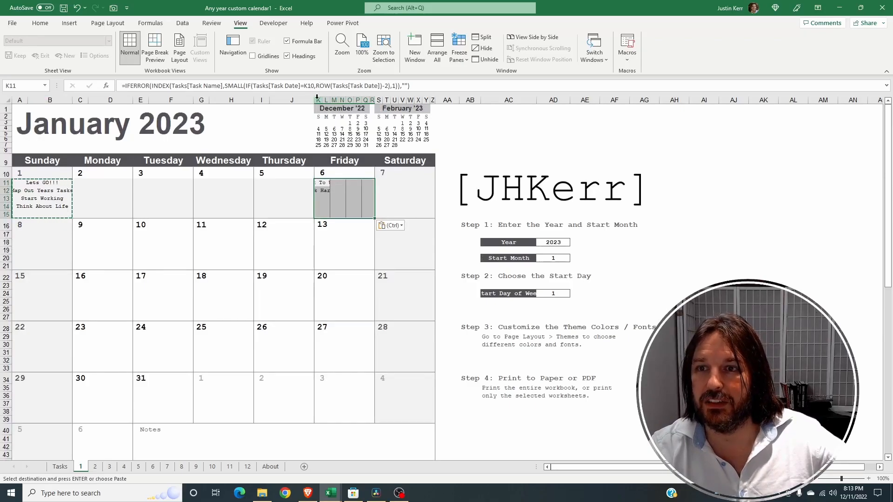
left_click_drag(331, 183, 366, 215)
key("Escape")
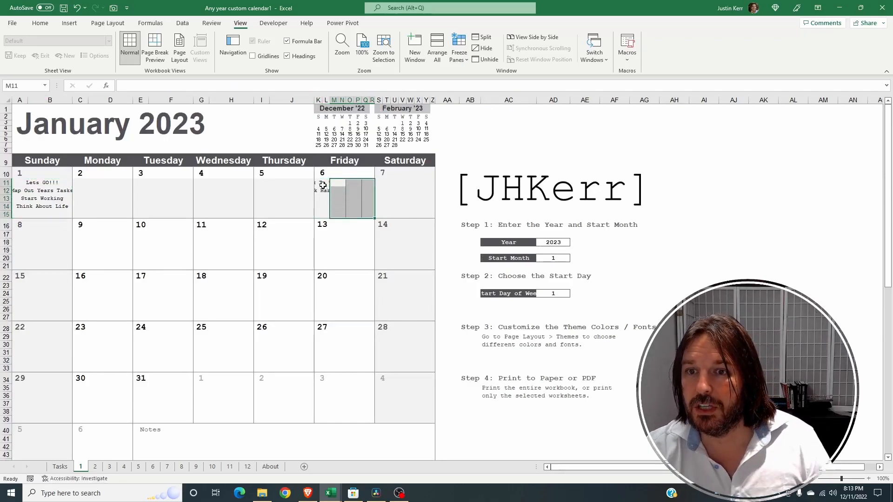
left_click(326, 184)
left_click_drag(326, 184, 370, 182)
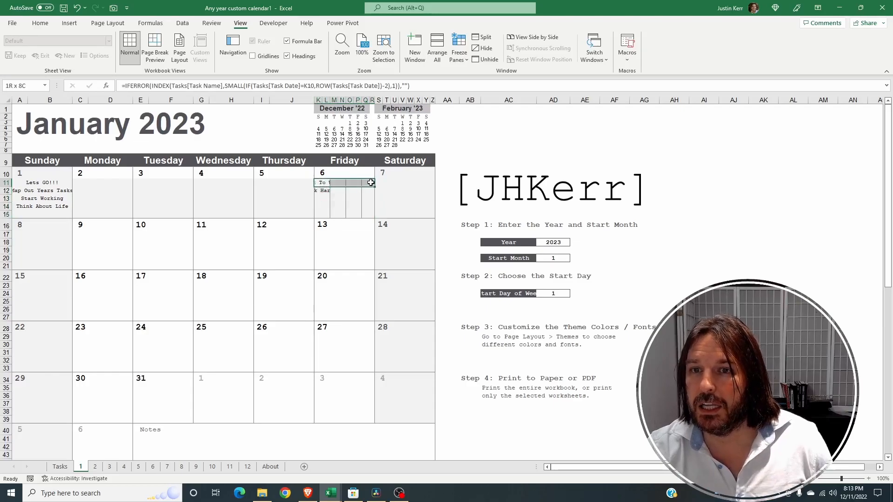
left_click(40, 23)
left_click(269, 59)
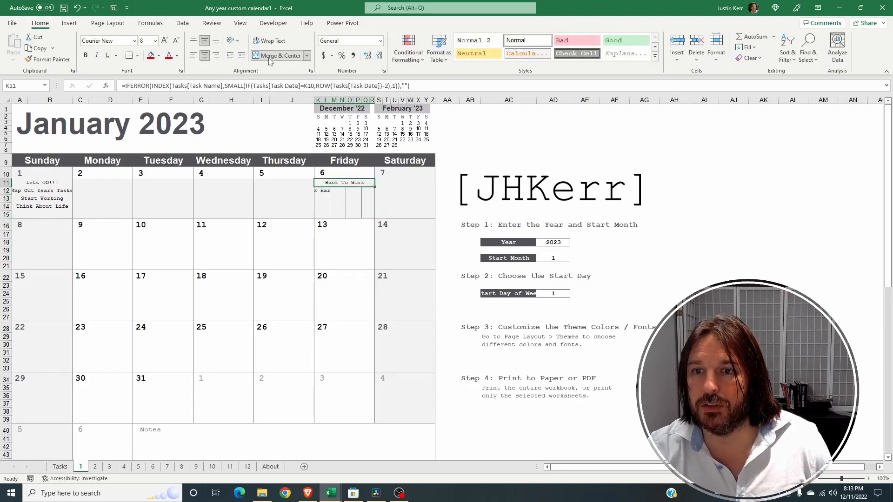
- Merge and center columns K to R separately in each of rows 12, 13, 14 and 15 under January 6
left_click_drag(324, 191, 369, 198)
left_click(278, 59)
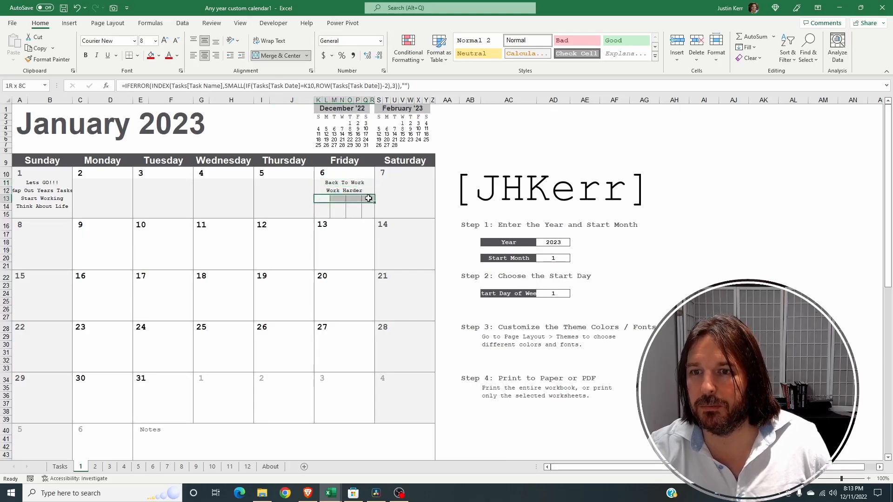
left_click(276, 57)
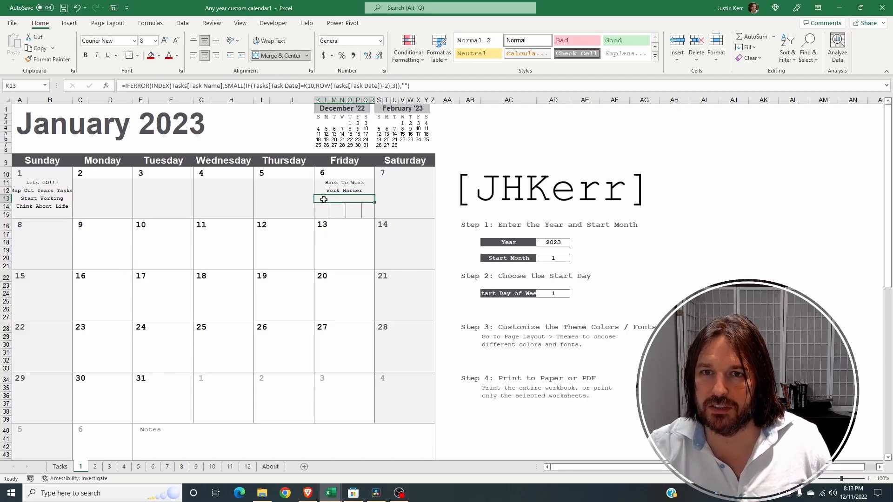
left_click_drag(326, 206, 371, 206)
left_click(272, 57)
left_click(323, 215)
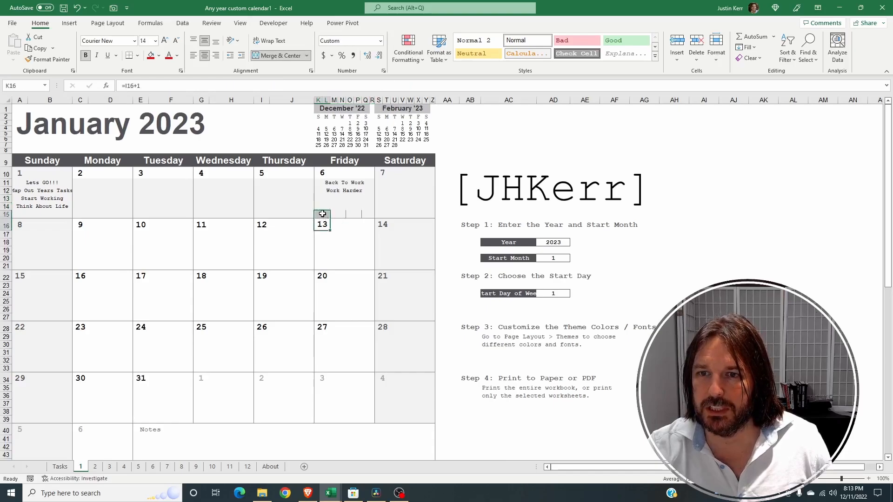
left_click_drag(322, 214, 371, 215)
left_click(275, 56)
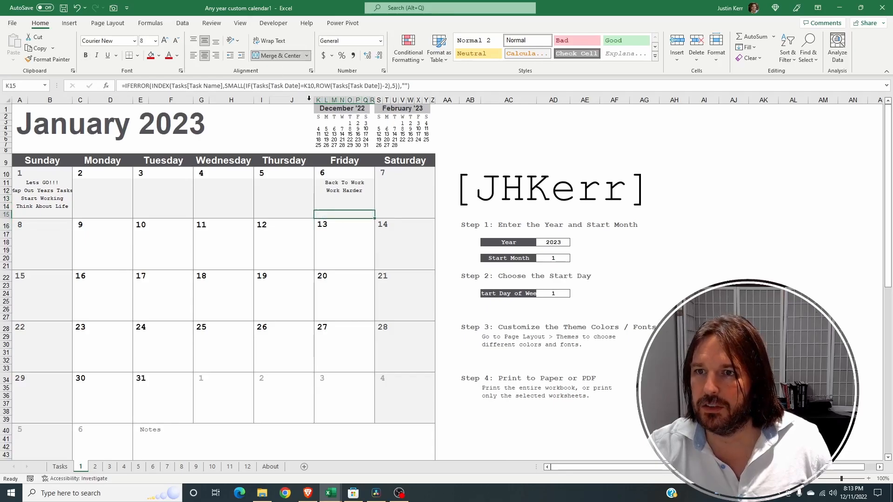
- Copy the January 6 formula block K11:R15 to January 7 starting at S11, and check the entries against the Tasks sheet
left_click_drag(328, 183, 377, 214)
key("ctrl+c")
left_click(388, 185)
key("ctrl+v")
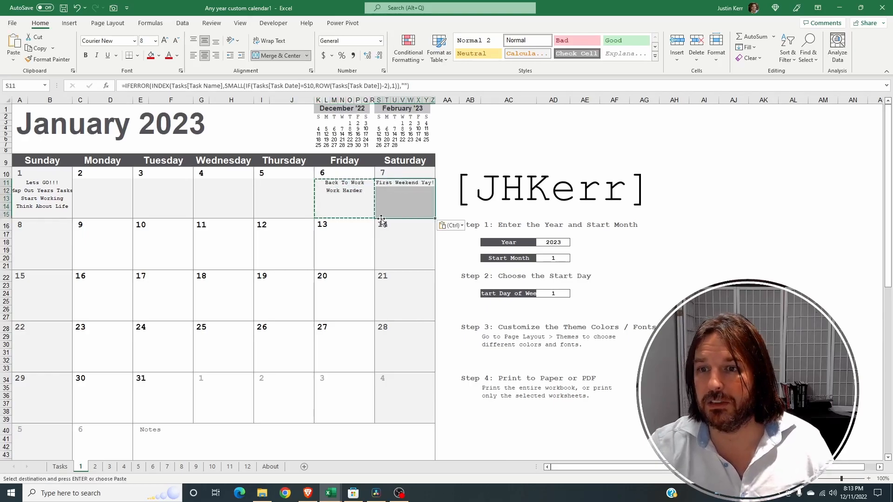
left_click(346, 190)
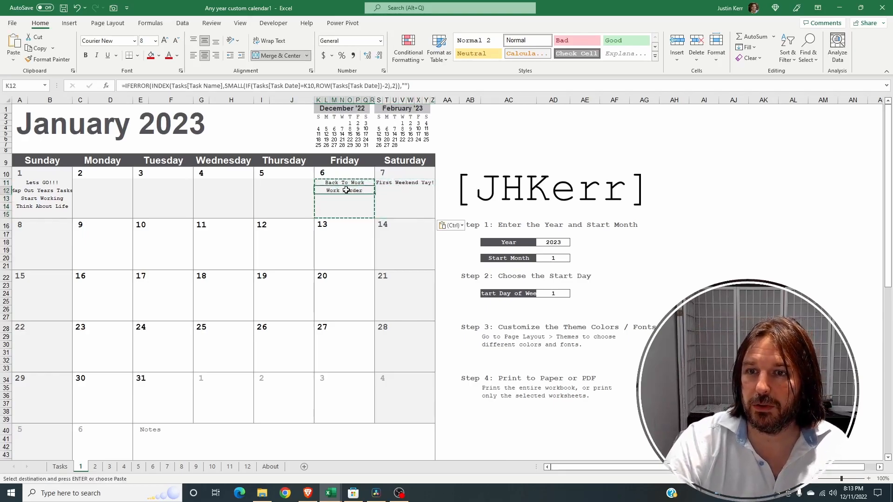
left_click(62, 467)
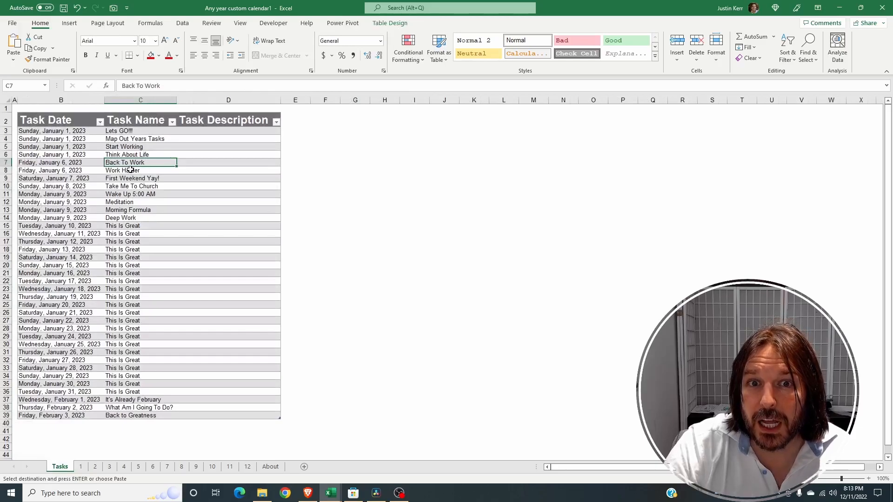
left_click(80, 467)
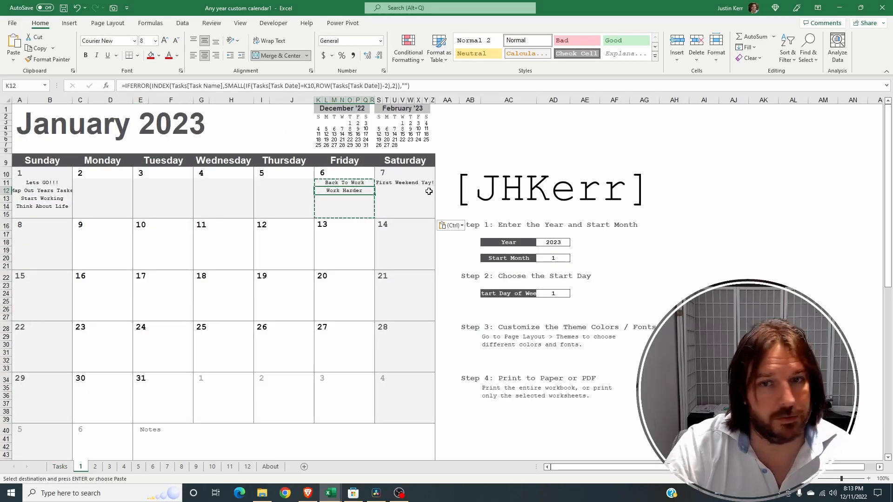
- Apply the formatting of the second week's entry rows 17 to 21 to the first week's rows 11 to 15
left_click_drag(36, 230, 396, 265)
key("ctrl+c")
left_click_drag(28, 182, 419, 219)
right_click(420, 219)
left_click(491, 267)
left_click(167, 206)
- Copy the first week's formulas in rows 11 to 15 into the second week starting at A17
left_click_drag(28, 182, 426, 216)
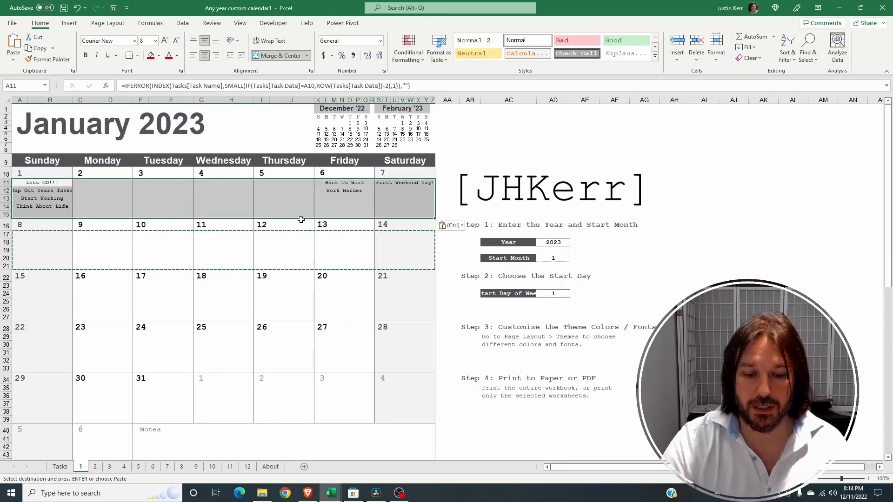
key("ctrl+c")
left_click(54, 235)
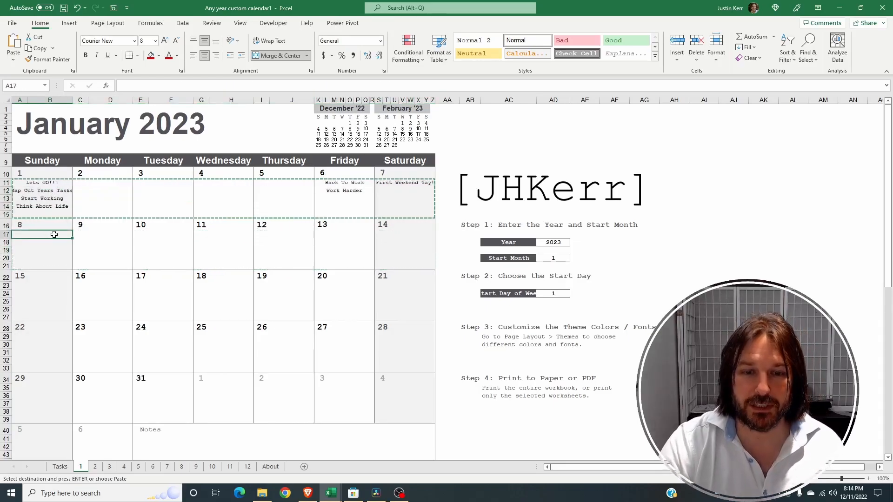
key("ctrl+v")
- Paste the same week of formulas into the remaining full weeks starting at A23, A29 and A35
key("Down")
key("Down")
key("Down")
key("Down")
key("Down")
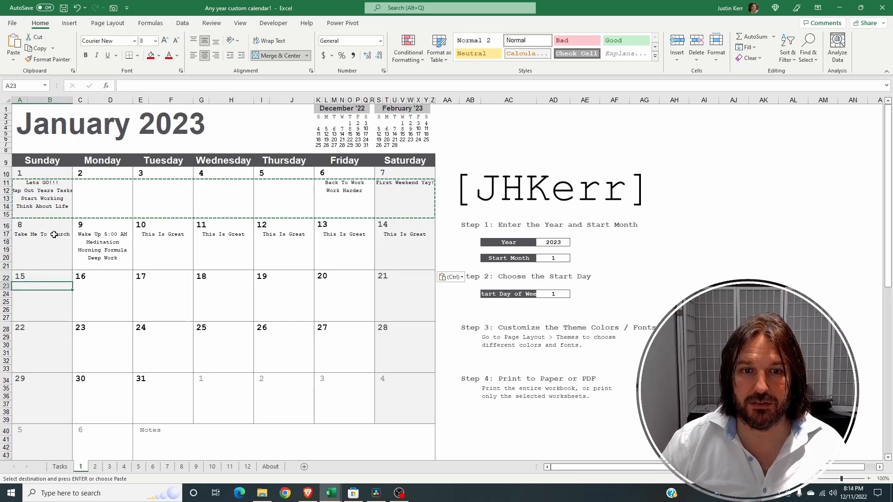
key("ctrl+v")
key("Down")
key("Down")
key("Down")
key("Down")
key("Down")
key("Down")
key("ctrl+v")
key("Down")
key("Down")
key("Down")
key("Down")
key("Down")
key("Down")
key("ctrl+v")
scroll(46, 367, "down", 1)
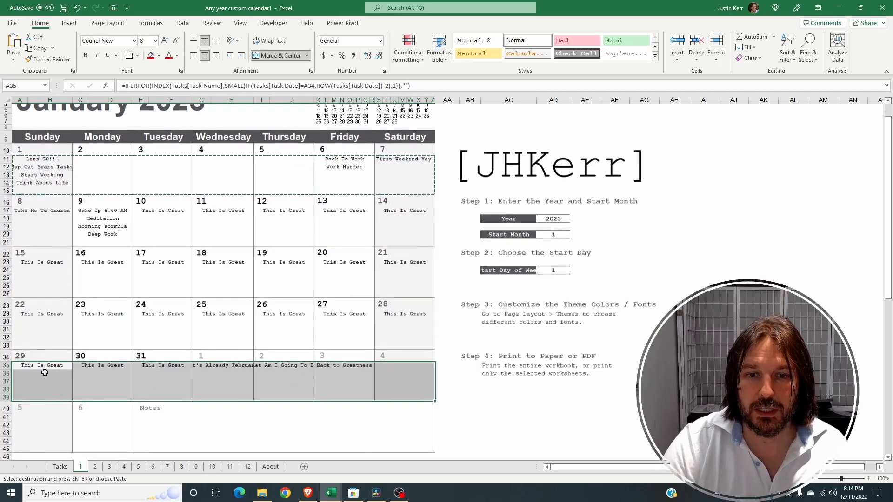
- Copy the formulas under January 29 and 30 (A35:D39) to the last row's Sunday and Monday, starting at A41
left_click(46, 367)
left_click_drag(79, 365, 110, 394)
key("ctrl+c")
left_click(46, 417)
key("ctrl+v")
left_click(100, 417)
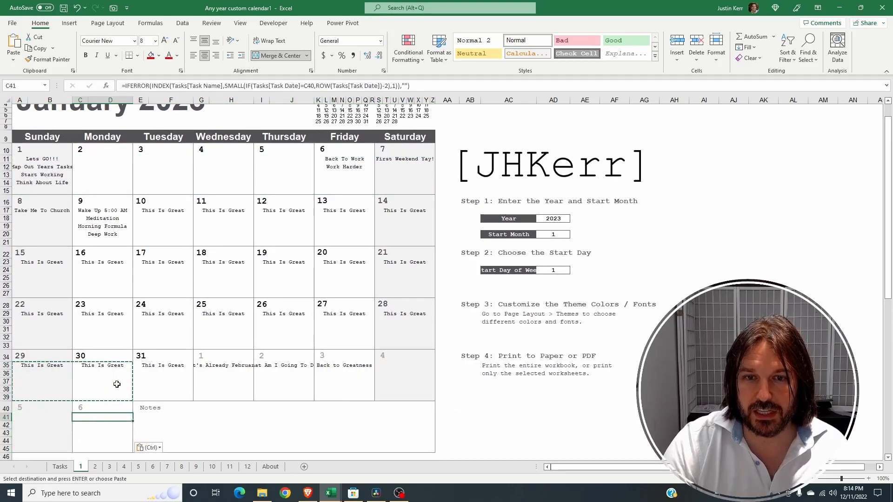
- Examine the formula in C41 and compare the January sheet with the dates listed in the Tasks table
left_click(172, 85)
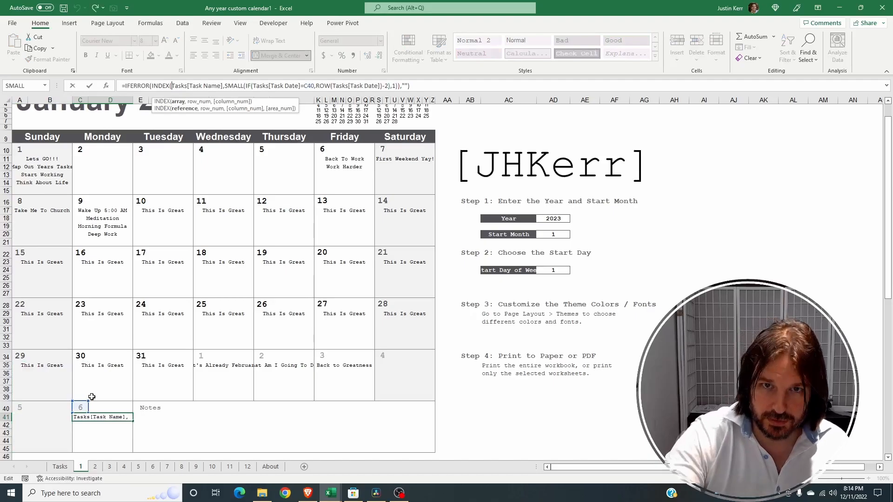
key("Escape")
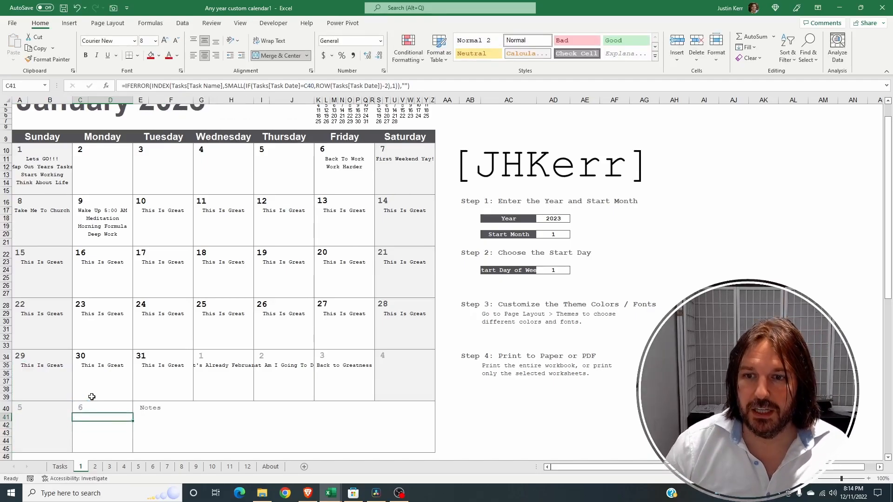
left_click(60, 467)
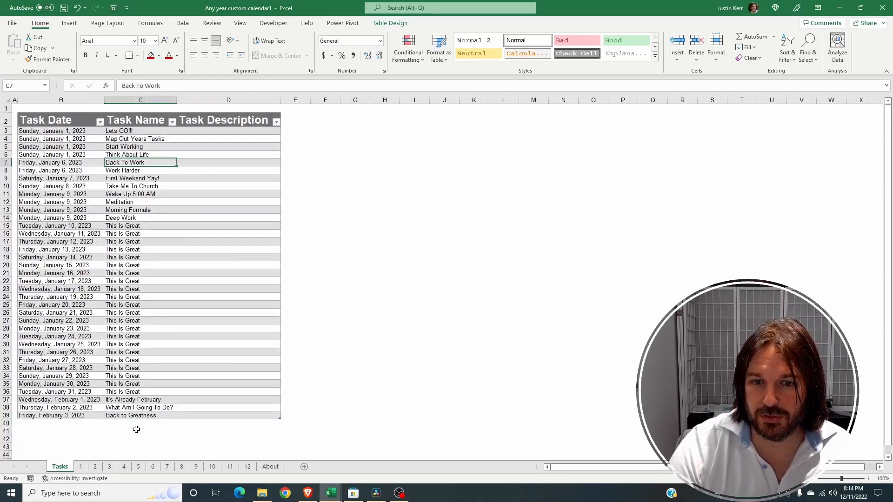
left_click(81, 467)
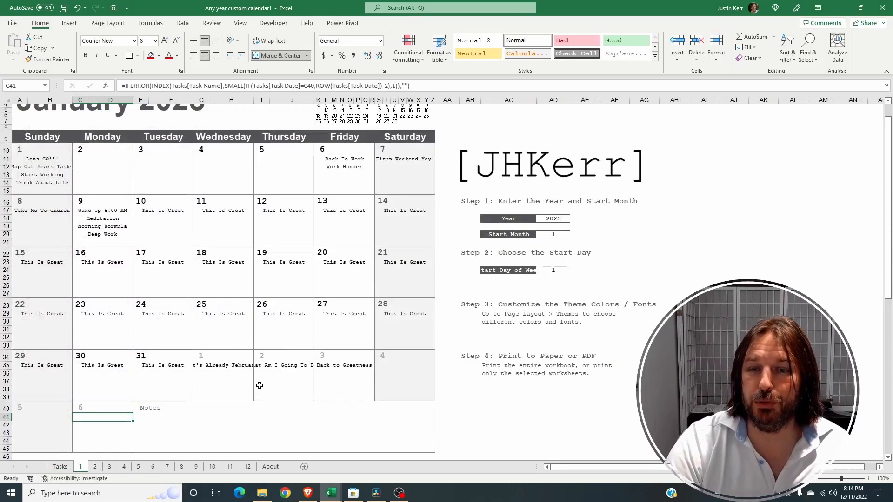
scroll(219, 348, "up", 1)
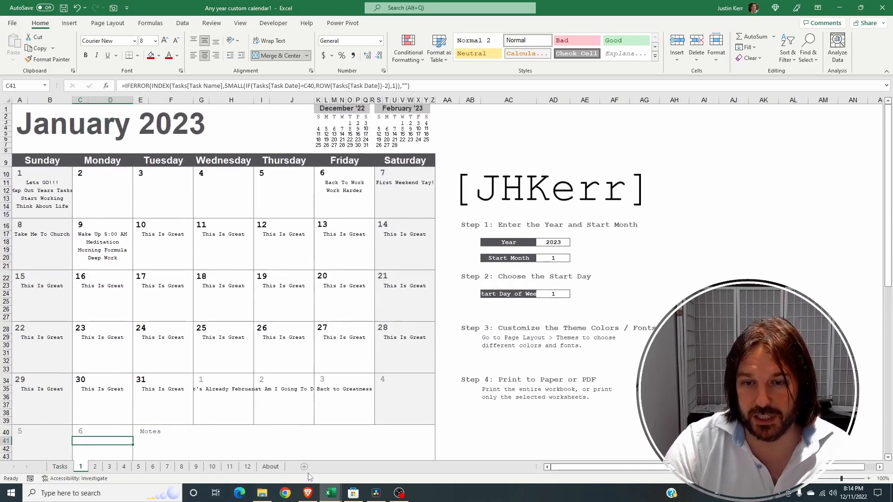
- Look through the monthly sheets from February to November to see which still lack task entries
left_click(96, 467)
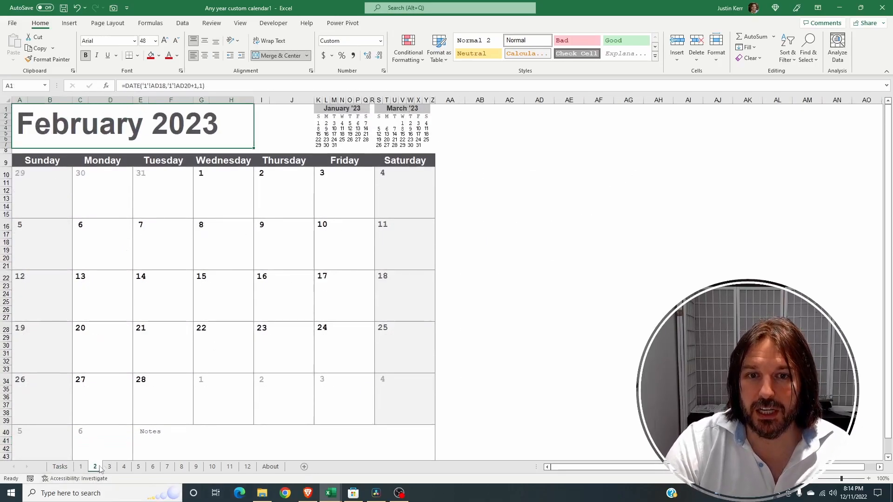
left_click(109, 467)
left_click(124, 467)
left_click(137, 468)
left_click(152, 468)
left_click(167, 468)
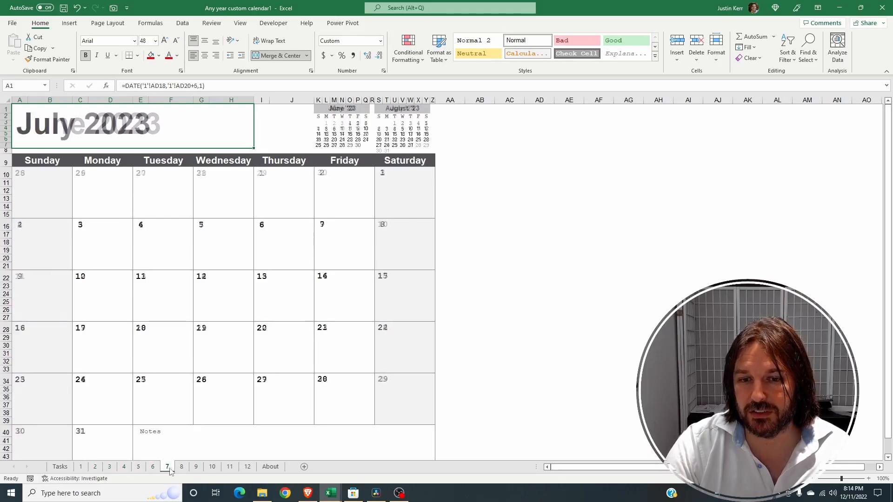
left_click(181, 468)
left_click(196, 468)
left_click(212, 468)
left_click(222, 469)
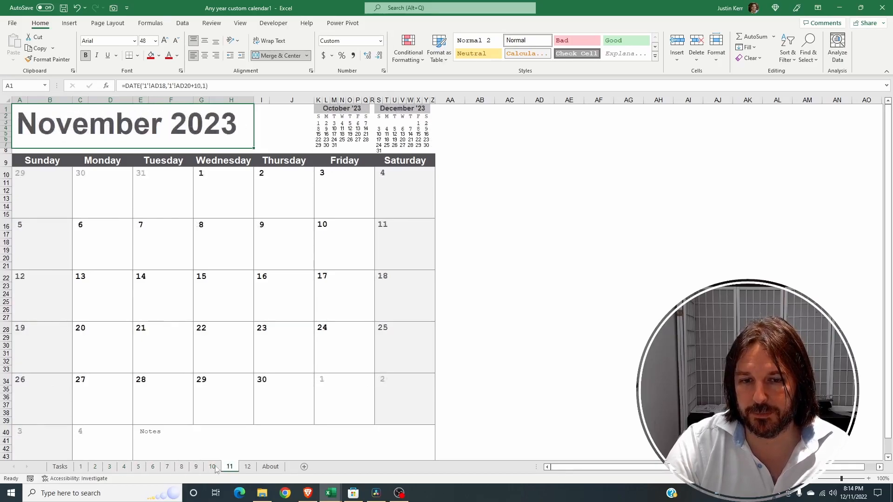
- Copy January's first-week formulas in rows 11 to 15 to A11 on the grouped sheets 2 through 12
left_click(82, 468)
left_click_drag(31, 185, 407, 218)
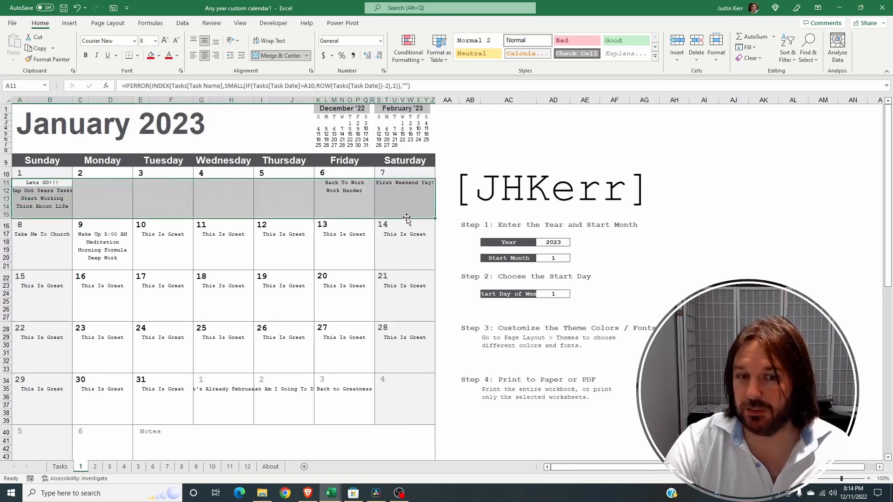
key("ctrl+c")
left_click(95, 467)
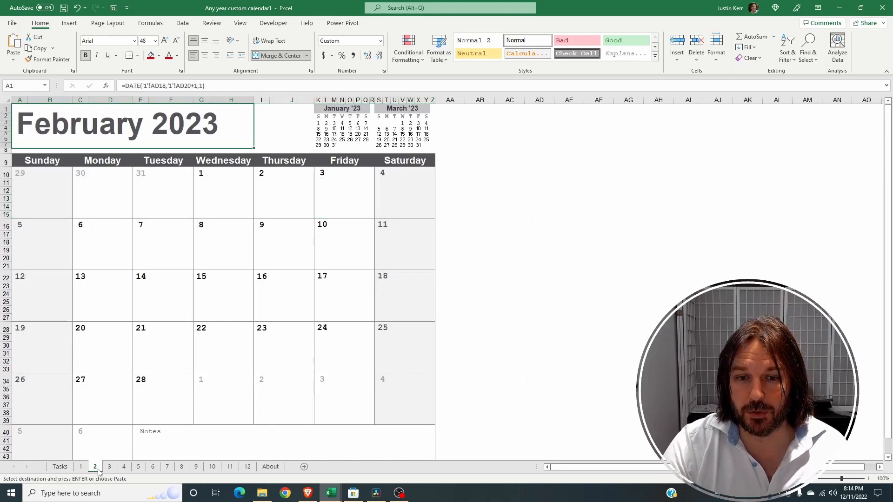
left_click(246, 467, "shift")
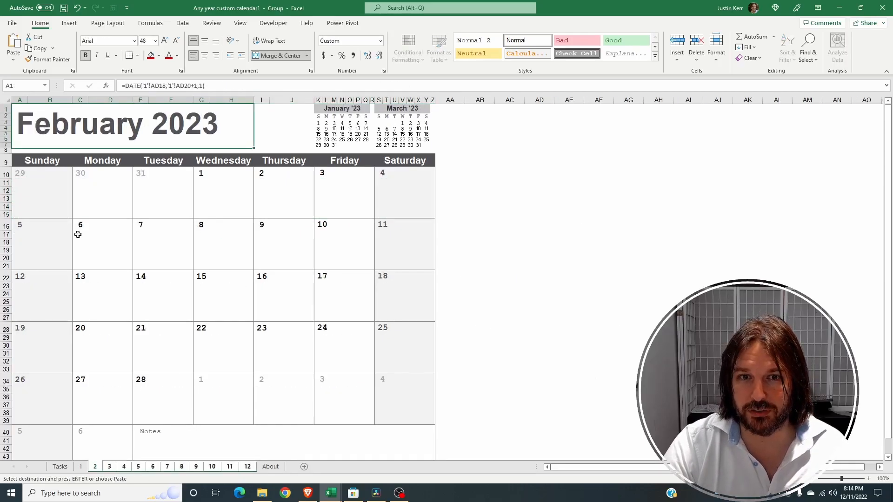
left_click(40, 186)
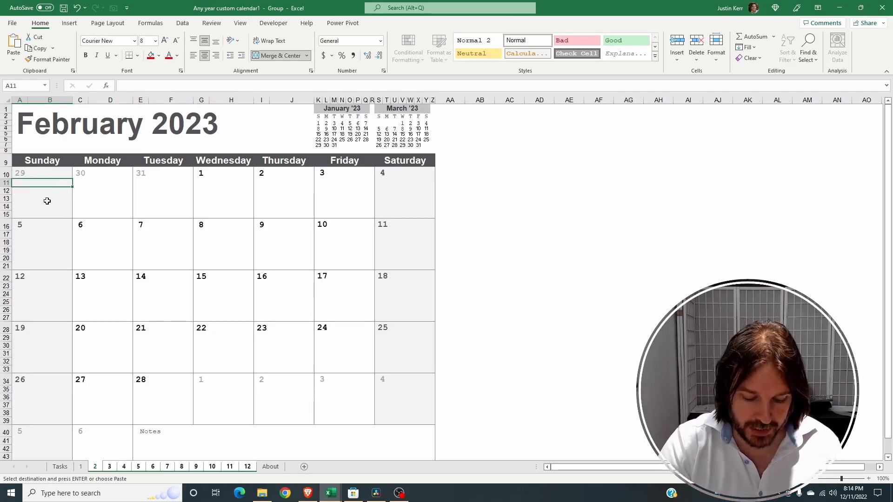
key("ctrl+v")
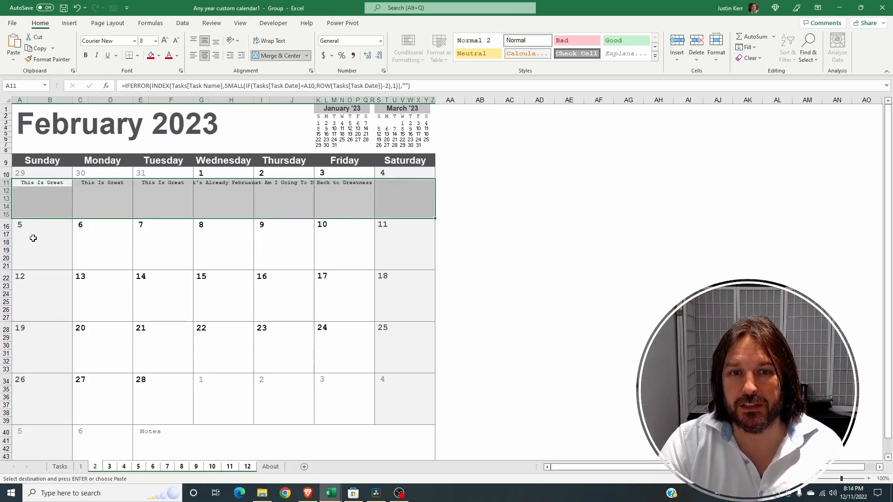
- Paste the same week of formulas into the grouped sheets' remaining full weeks at A17, A23, A29 and A35
left_click(33, 237)
key("ctrl+v")
left_click(51, 288)
key("ctrl+v")
left_click(55, 337)
key("ctrl+v")
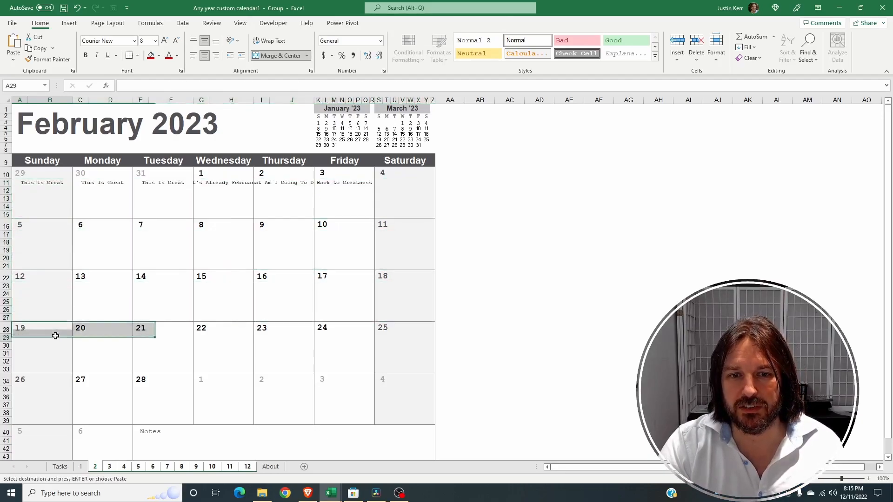
left_click(45, 390)
key("ctrl+v")
- Copy the formulas in A35:D39 to the last row's Sunday and Monday, starting at A41, on the grouped sheets
scroll(52, 299, "down", 4)
left_click_drag(49, 296, 124, 324)
key("ctrl+c")
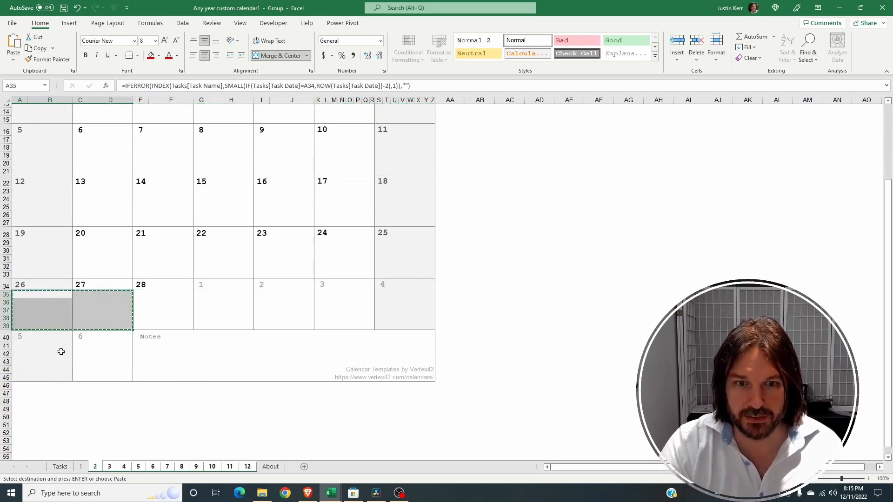
left_click(38, 346)
key("ctrl+v")
- Remove the Vertex42 credit and web link from the Notes area of the grouped sheets
key("ctrl+z")
left_click_drag(318, 362, 393, 451)
key("Escape")
- Delete the February 1 to 3 rows from the Tasks table and view the January sheet again
left_click(80, 467)
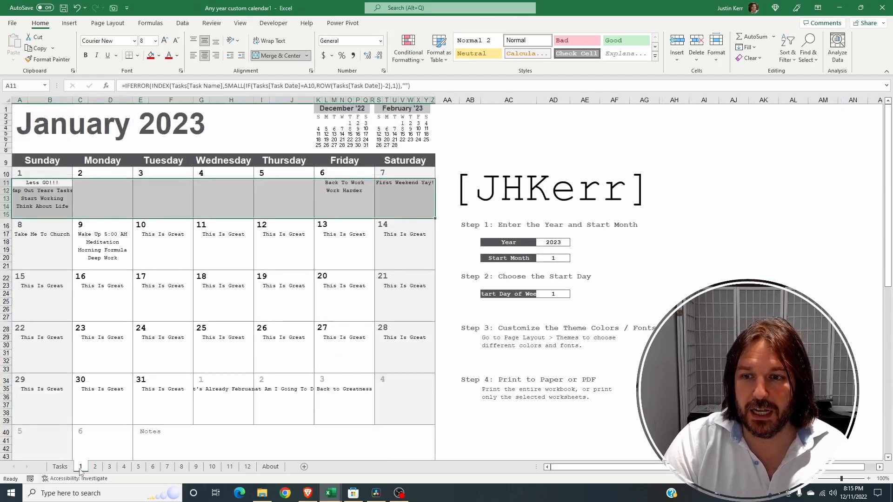
scroll(325, 365, "down", 4)
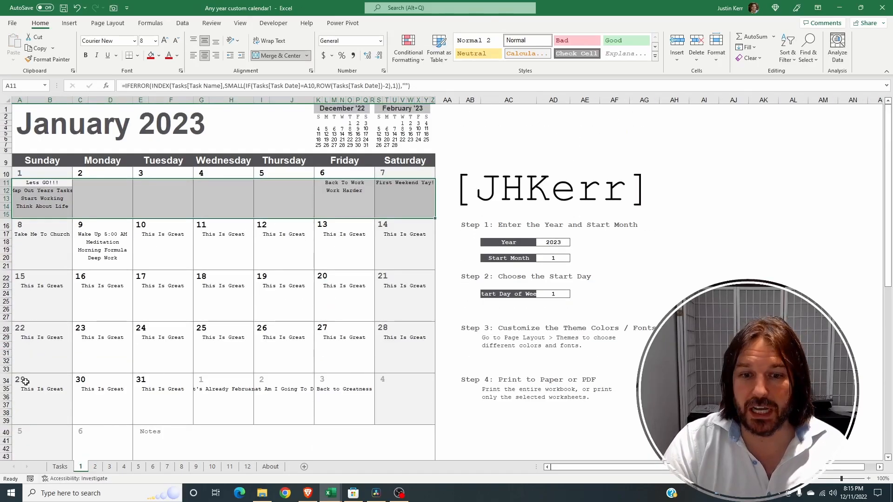
left_click(60, 467)
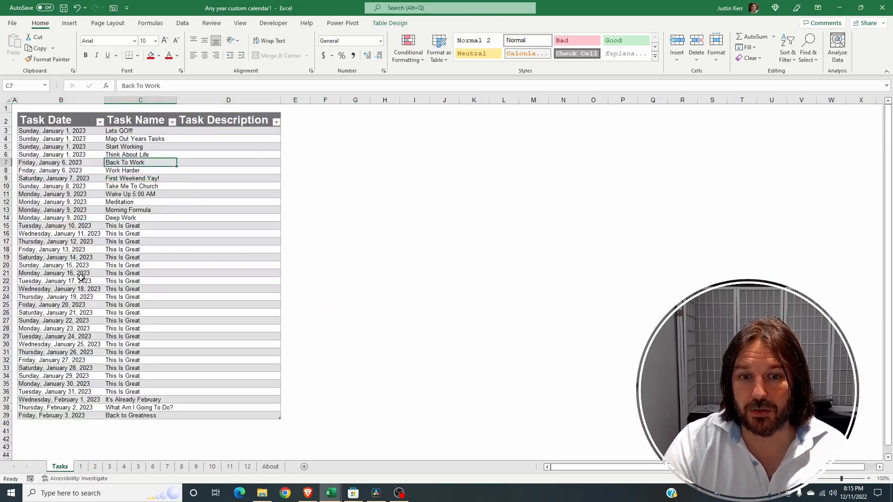
left_click_drag(56, 401, 234, 416)
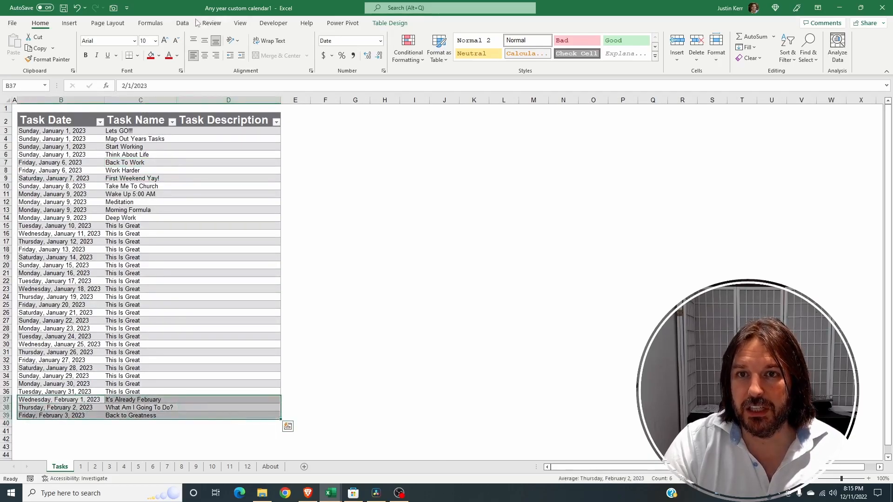
right_click(160, 406)
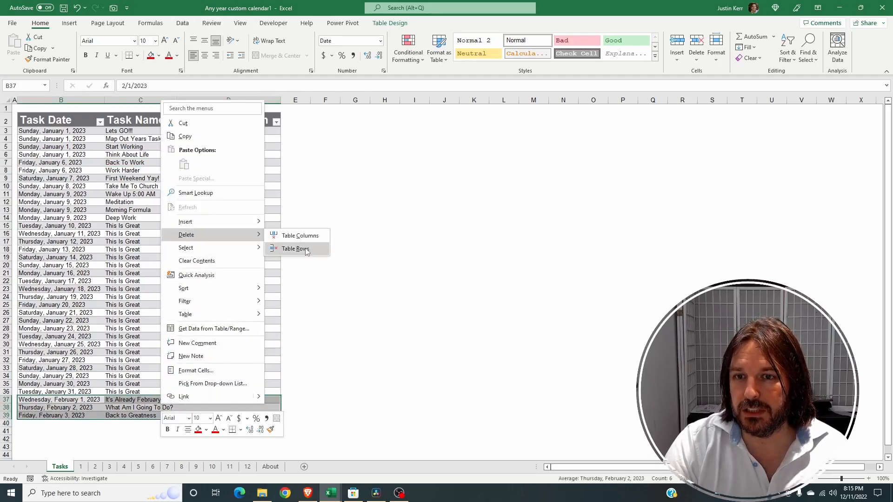
left_click(298, 248)
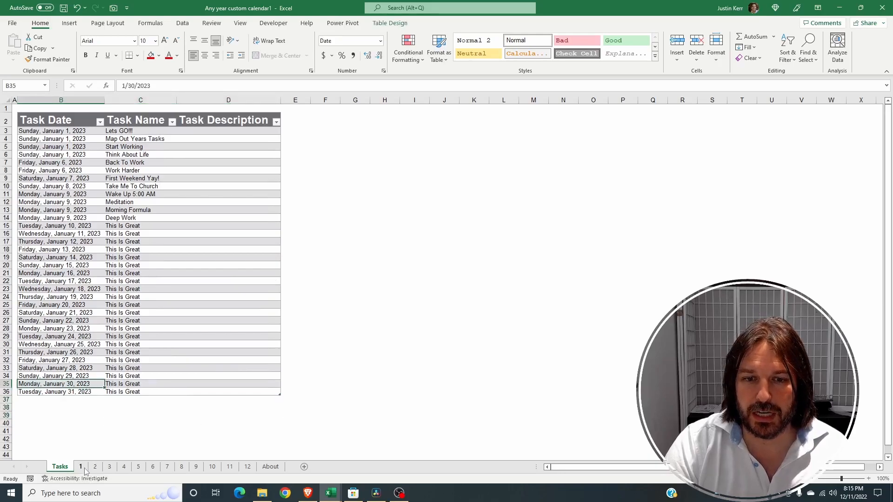
left_click(82, 467)
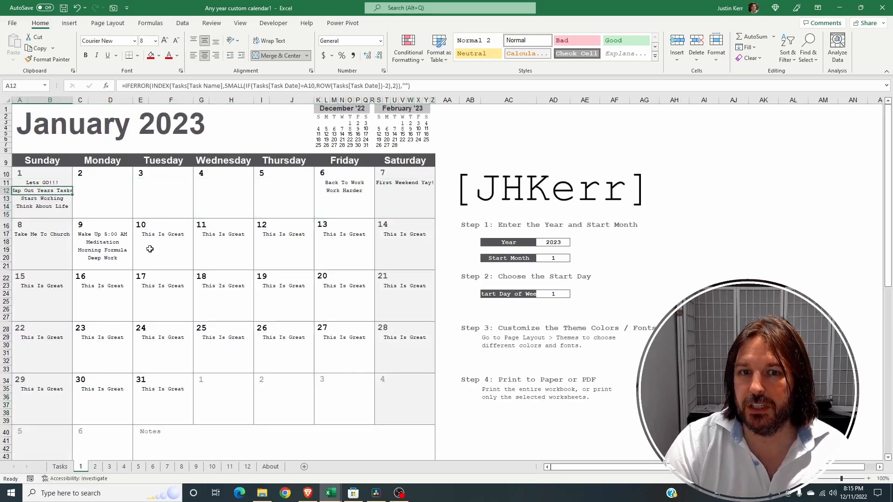
- Set the first task date in B3 of the Tasks table to 2/1/2023
left_click(67, 470)
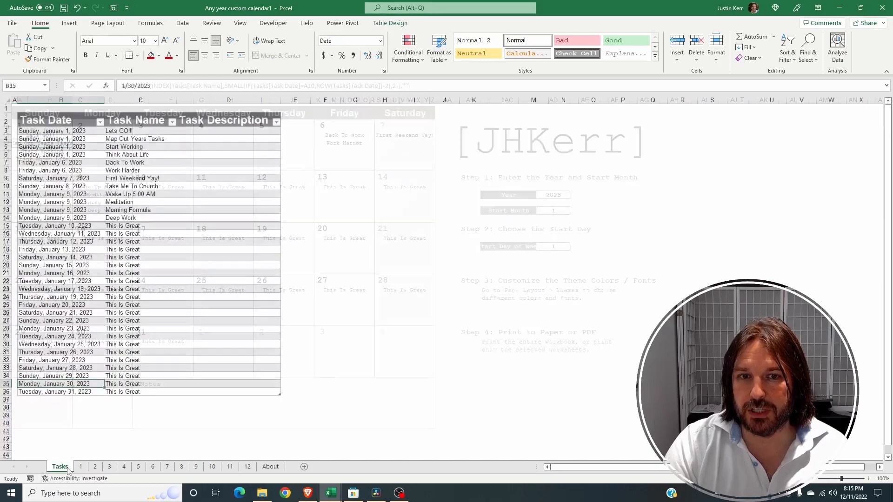
left_click(69, 138)
left_click(69, 131)
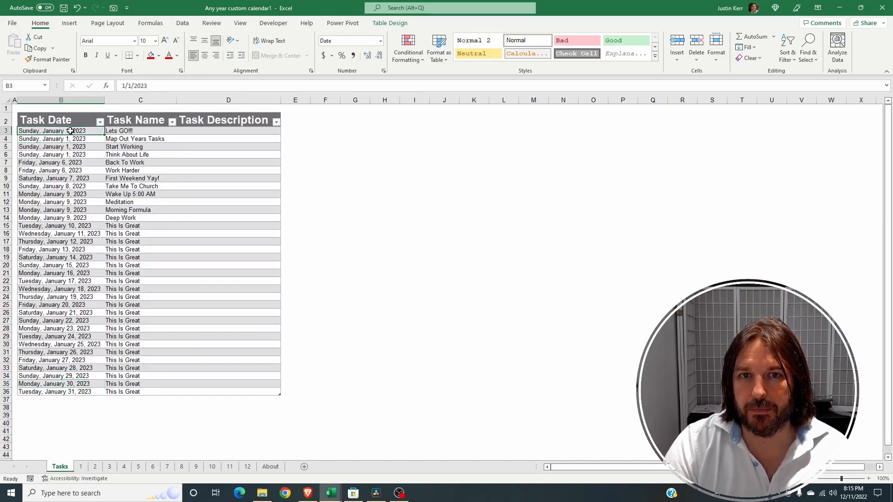
left_click(124, 85)
key("BackSpace")
type("2")
key("ctrl+Return")
- Enter =B3+1 in B4 so that the second task falls one day after the first
key("Down")
type("=")
key("Up")
key("ctrl+Return")
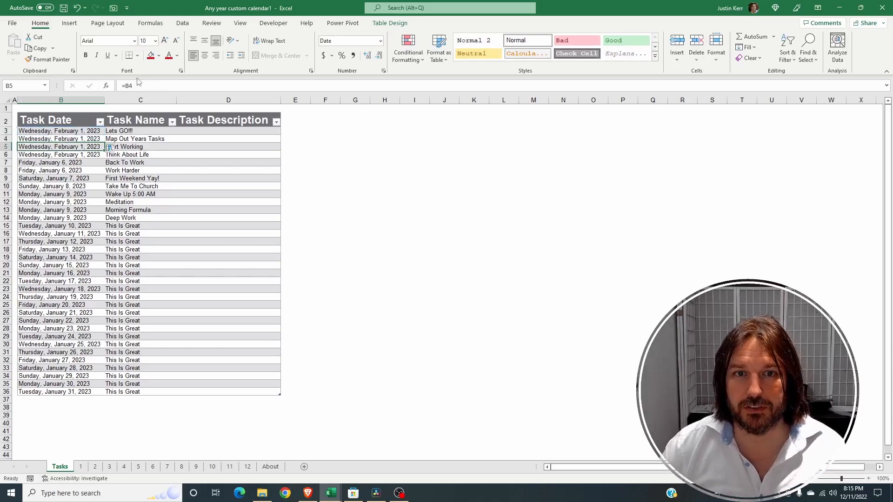
left_click(158, 86)
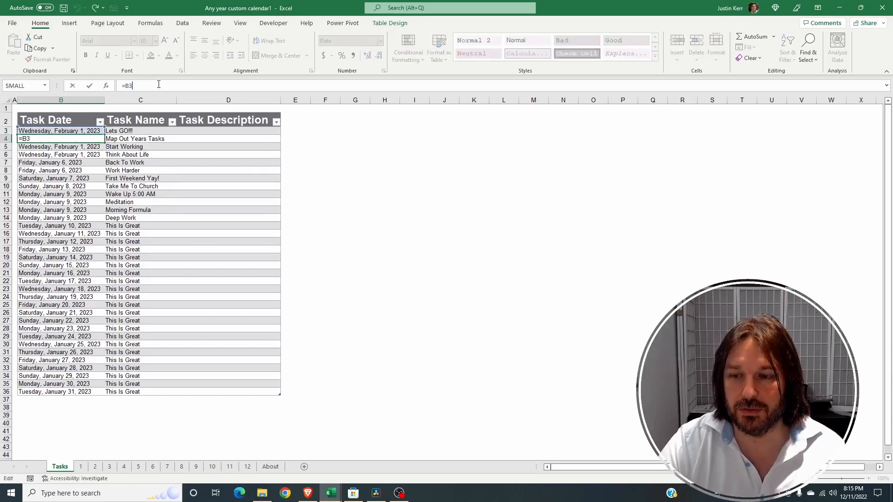
type("+1")
key("ctrl+Return")
- Copy the next-day formula from B4 down the rest of the Task Date column, B5 to B36
key("ctrl+c")
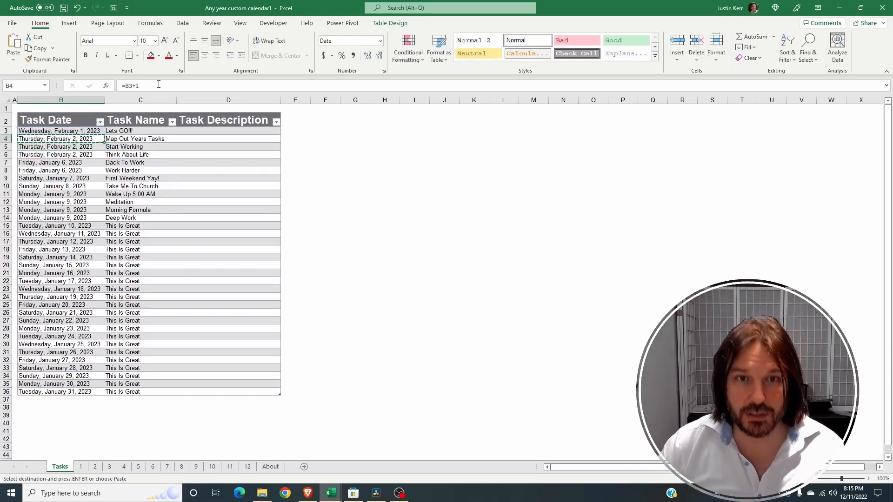
key("Down")
key("ctrl+shift+Down")
key("ctrl+v")
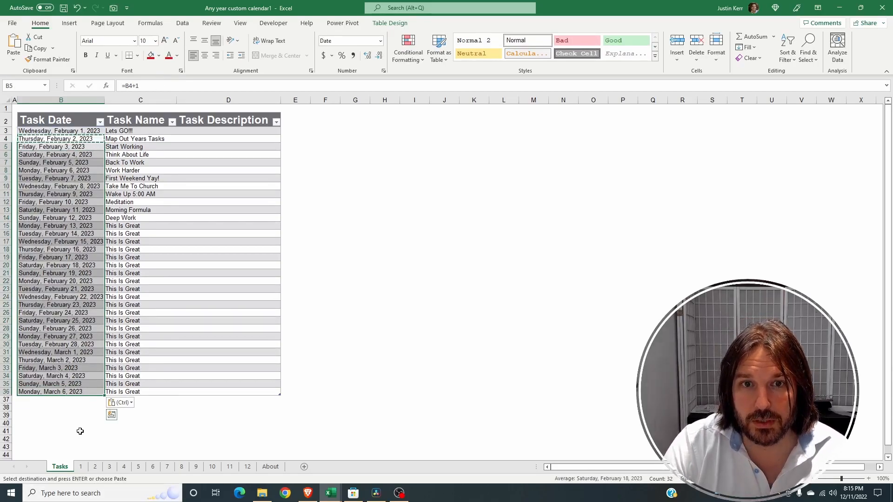
- Check how the shifted task dates appear on the February and January sheets
left_click(95, 466)
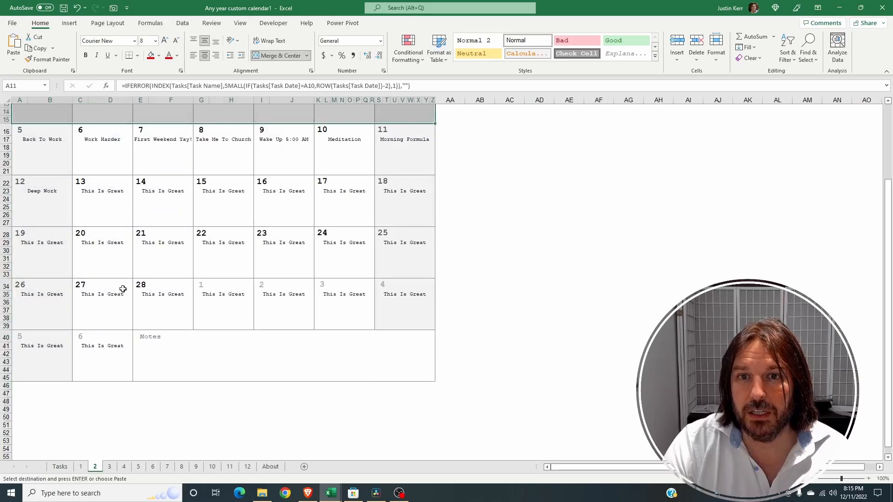
scroll(125, 286, "up", 5)
left_click(80, 468)
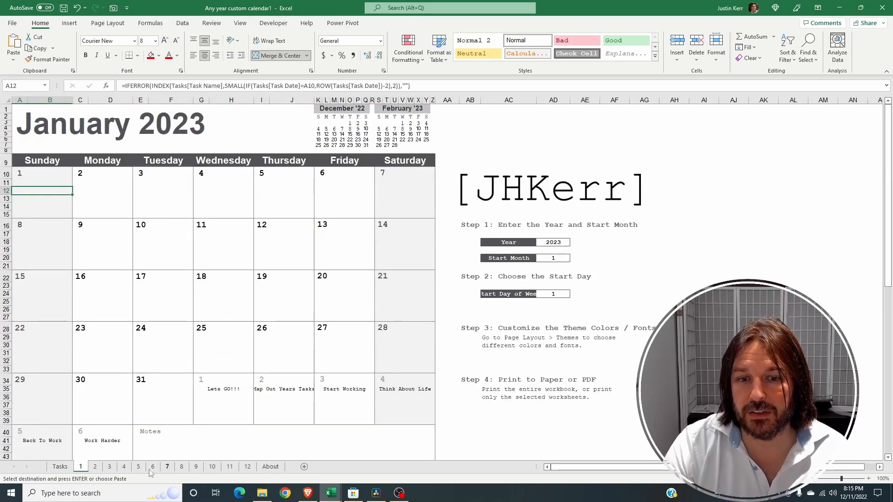
- Change the first task date in B3 of the Tasks table to 3/1/2023
left_click(55, 470)
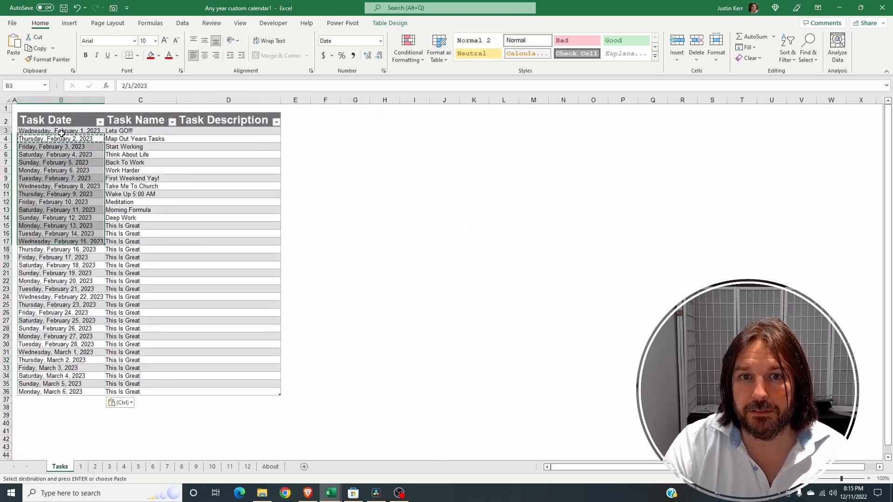
left_click(124, 86)
key("BackSpace")
type("3")
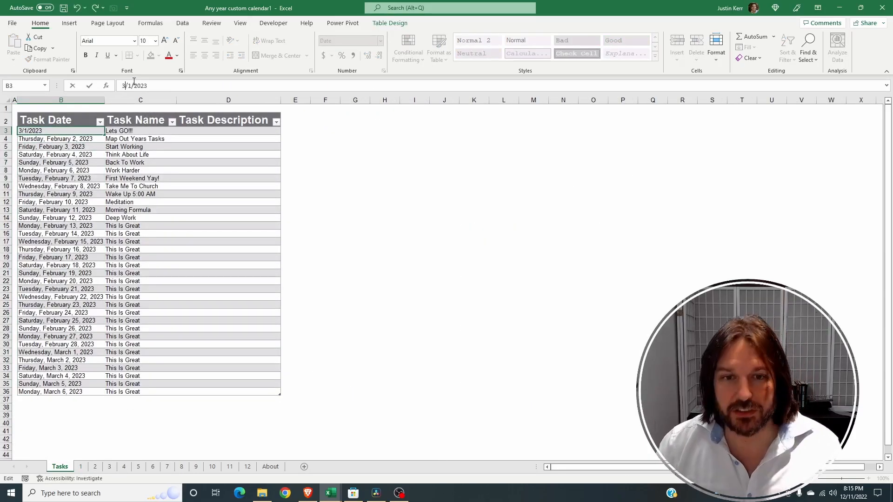
key("Return")
- Delete the three April rows, 34 to 36, from the Tasks table and view the March sheet
left_click_drag(49, 376, 240, 390)
right_click(240, 390)
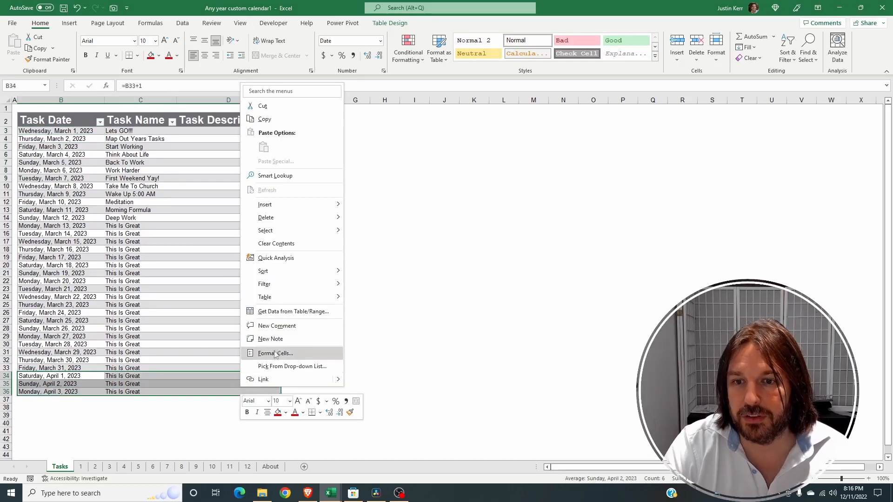
left_click(372, 232)
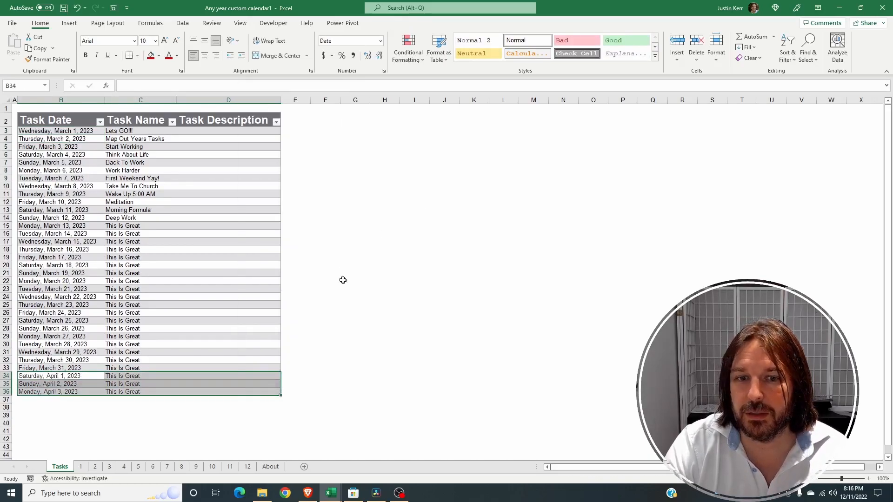
left_click(109, 467)
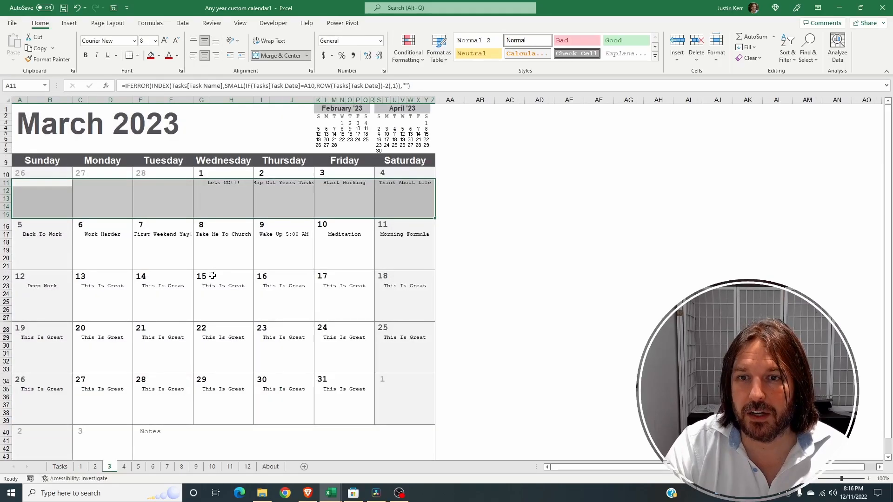
- Check how the March-dated tasks appear on the March, February and January sheets and in the Tasks table
scroll(195, 279, "down", 1)
scroll(157, 269, "up", 1)
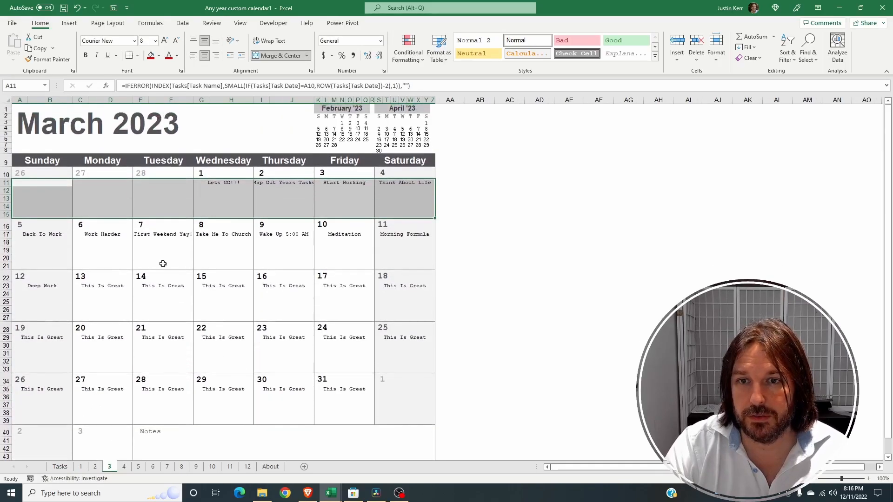
left_click(95, 467)
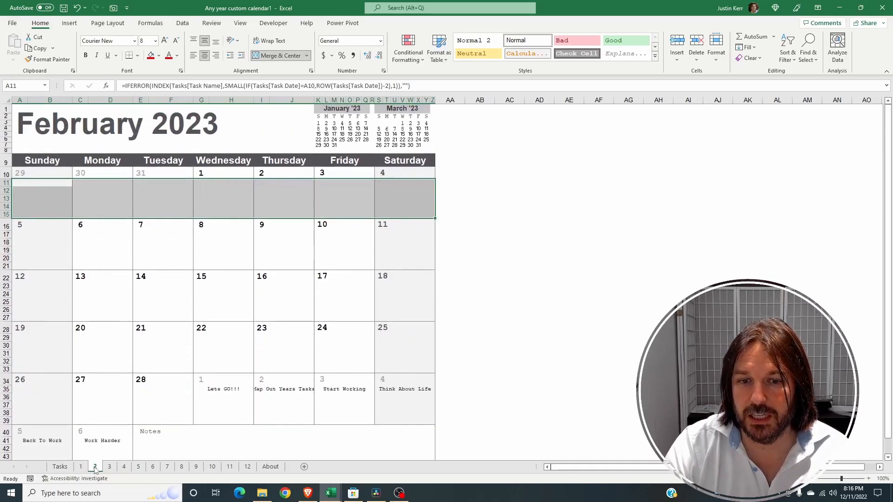
left_click_drag(245, 394, 323, 385)
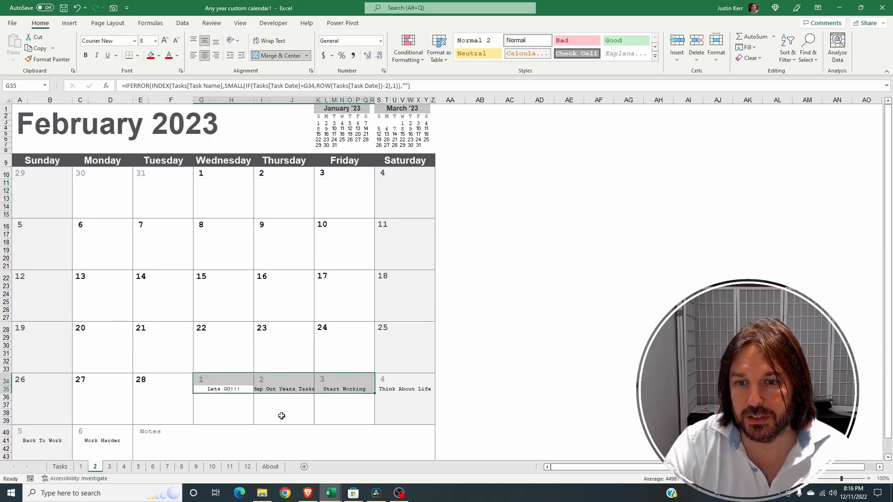
left_click(81, 467)
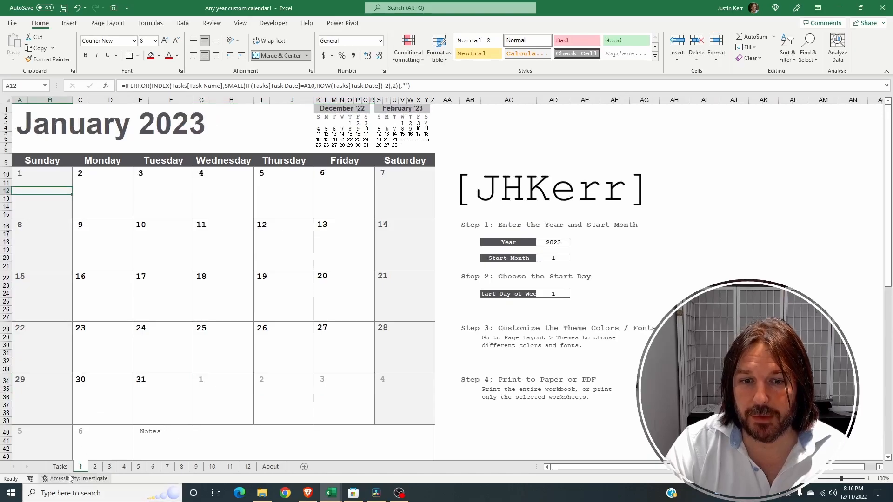
left_click(61, 467)
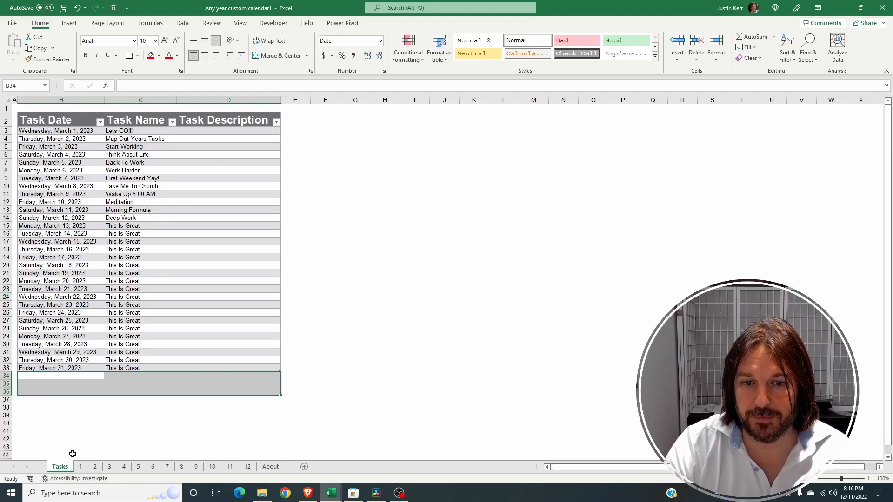
left_click(80, 467)
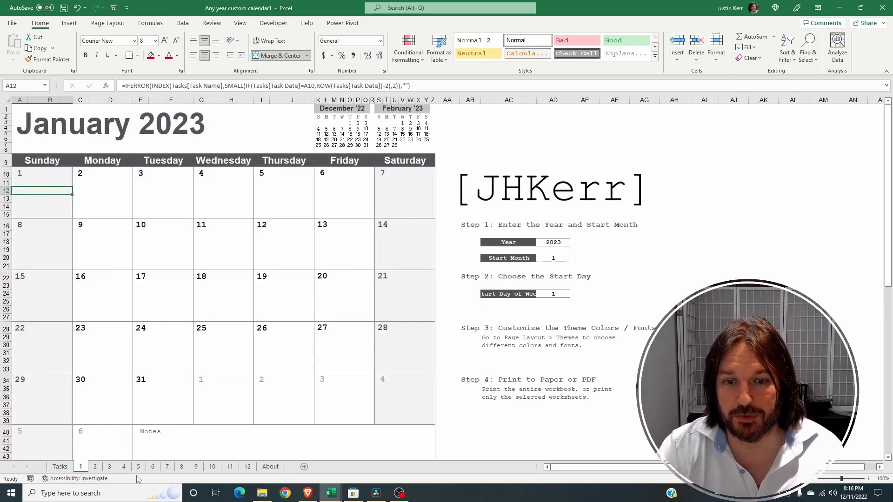
- Select the task entry cells beneath the dates of all six weeks on the March sheet and group sheets 1 through 12
left_click(110, 467)
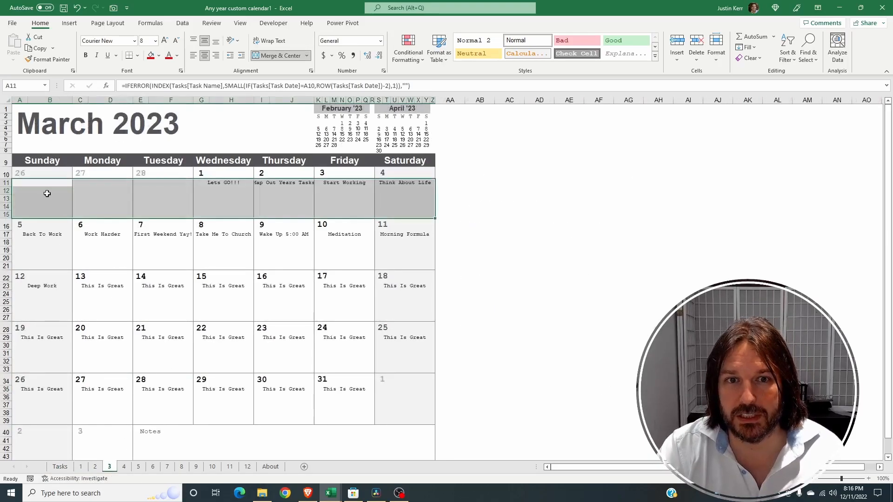
mouse_move(36, 181)
left_mouse_down()
mouse_move(377, 188)
mouse_move(412, 214)
left_mouse_up()
left_click_drag(37, 236, 413, 266)
left_click_drag(29, 287, 422, 315)
left_click_drag(40, 338, 394, 371)
left_click_drag(44, 390, 393, 421)
scroll(158, 376, "down", 3)
left_click_drag(43, 393, 113, 422)
left_click(81, 466, "shift")
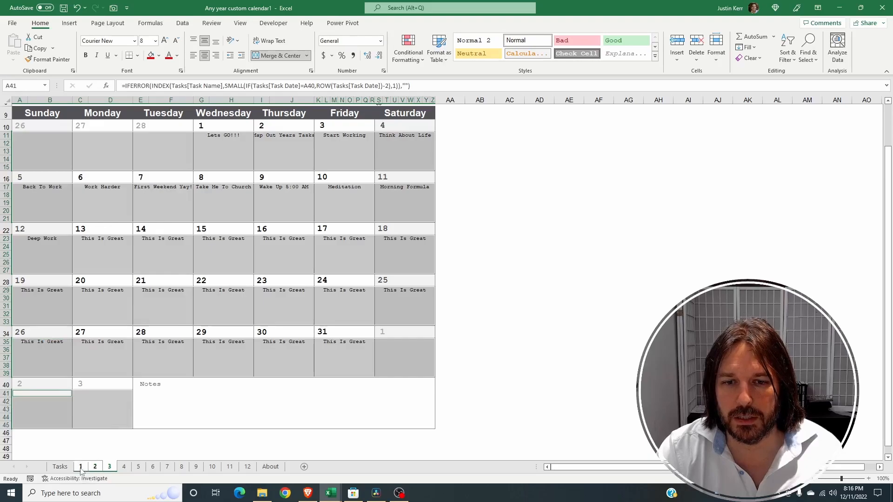
left_click(247, 466, "shift")
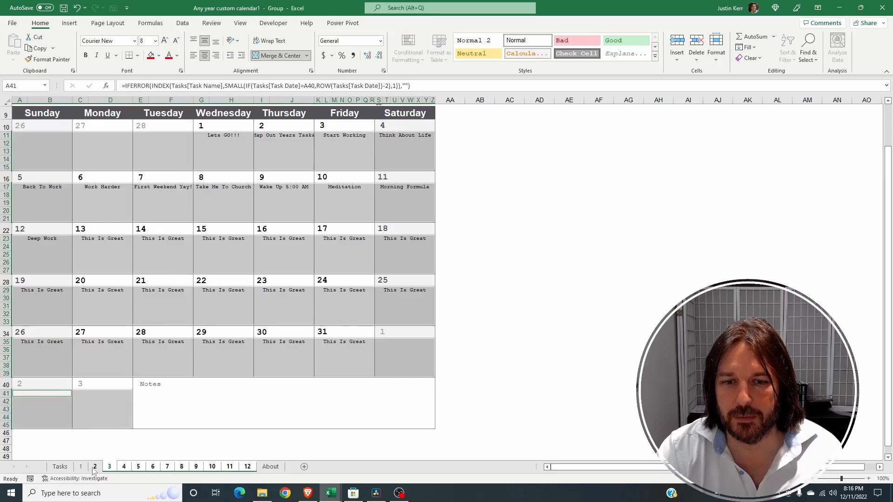
- Left-align the selected task entries across the grouped month sheets and set their font size to 7
scroll(181, 273, "up", 3)
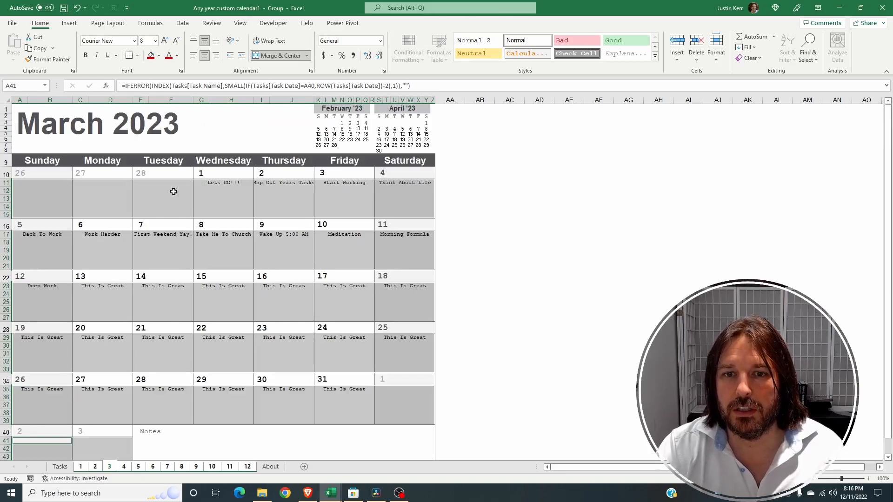
left_click(194, 57)
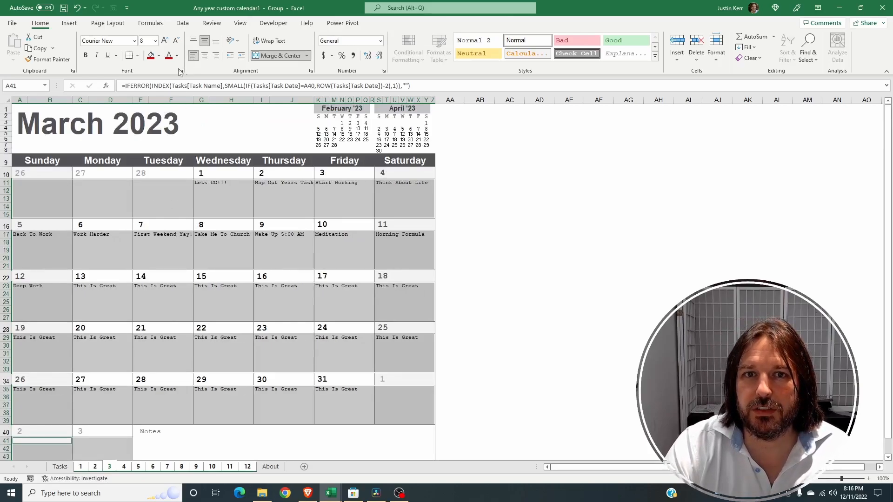
left_click(148, 40)
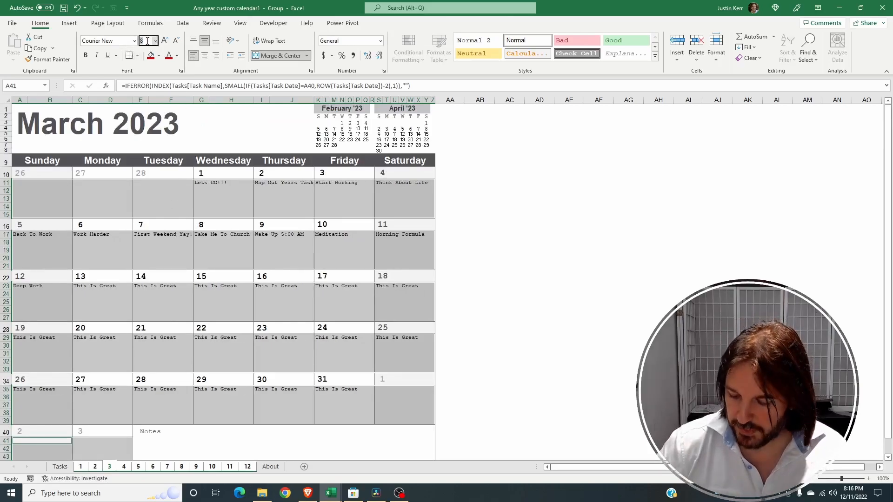
type("7")
key("Return")
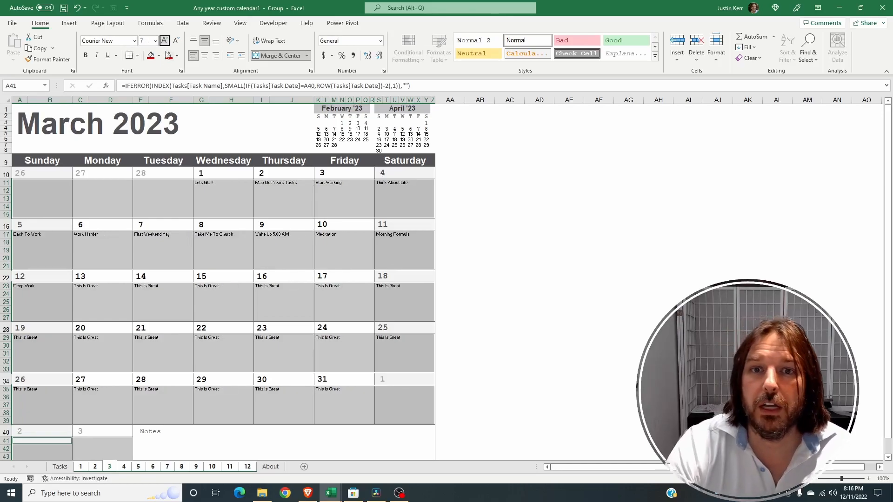
- Turn on Shrink to fit for the selected task entry cells across the grouped month sheets
right_click(215, 204)
left_click(261, 424)
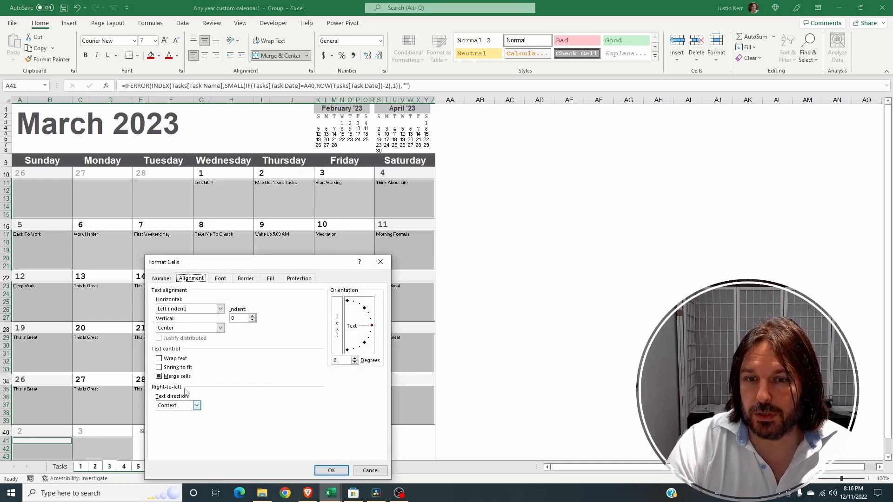
left_click(159, 367)
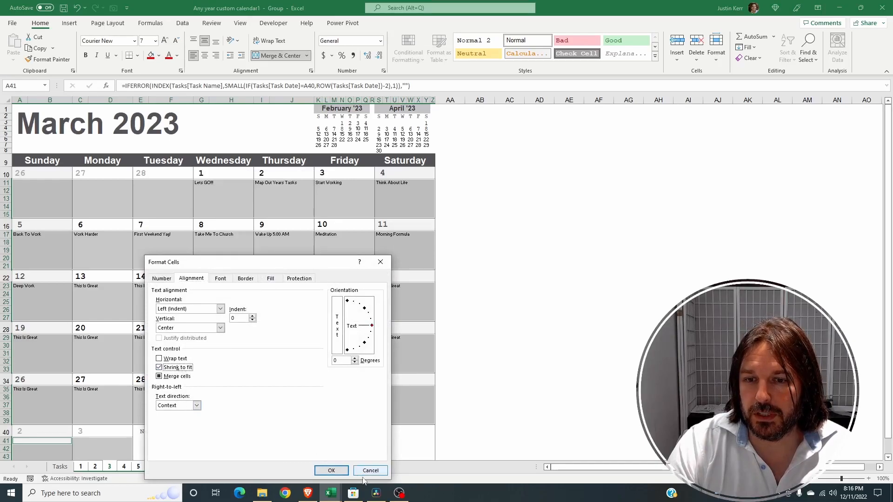
left_click(331, 470)
- Ungroup the monthly sheets and review the reformatted task entries on the March sheet
left_click(213, 235)
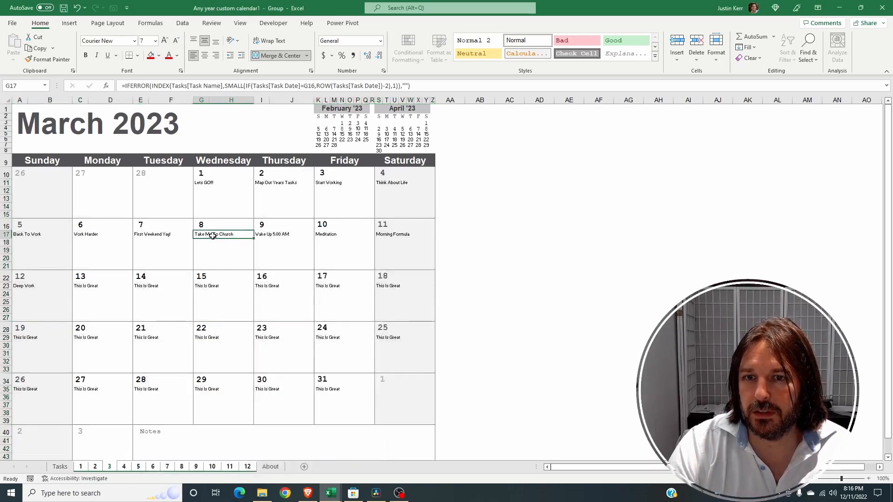
left_click(60, 466)
left_click(80, 467)
left_click(110, 467)
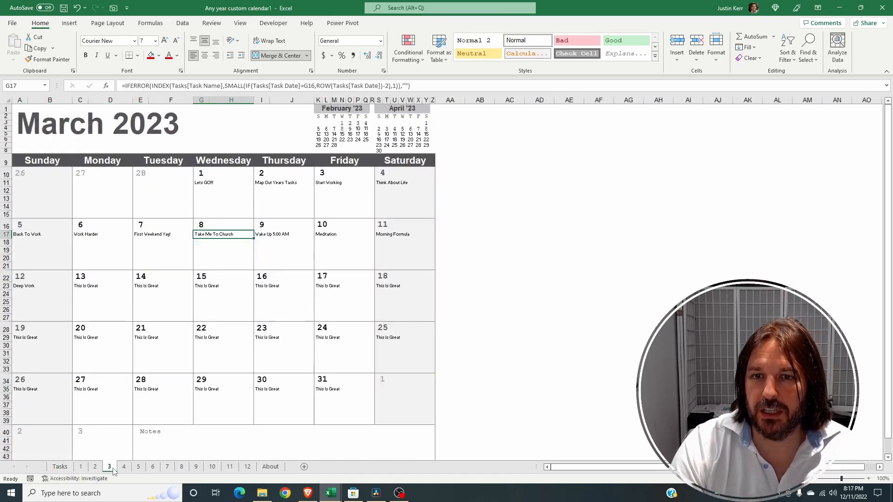
- Examine the Task Date formulas from B5 down to B33 in the Tasks table and view the January sheet
left_click(60, 467)
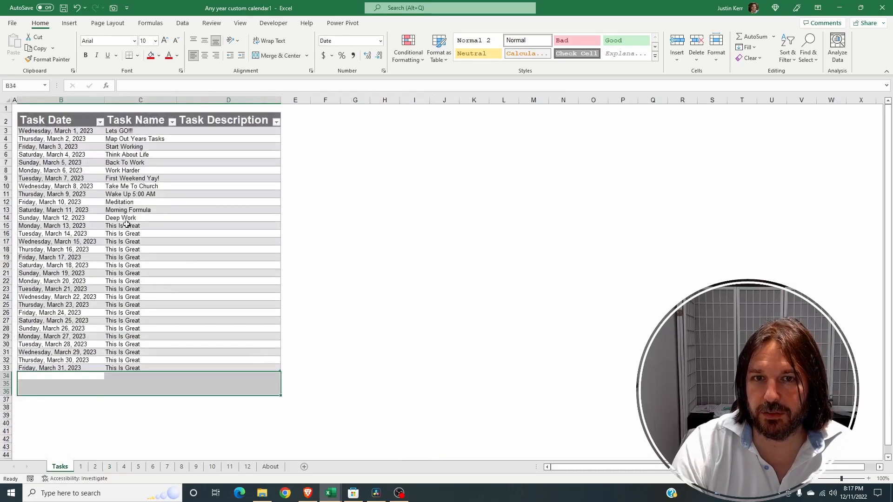
left_click(92, 147)
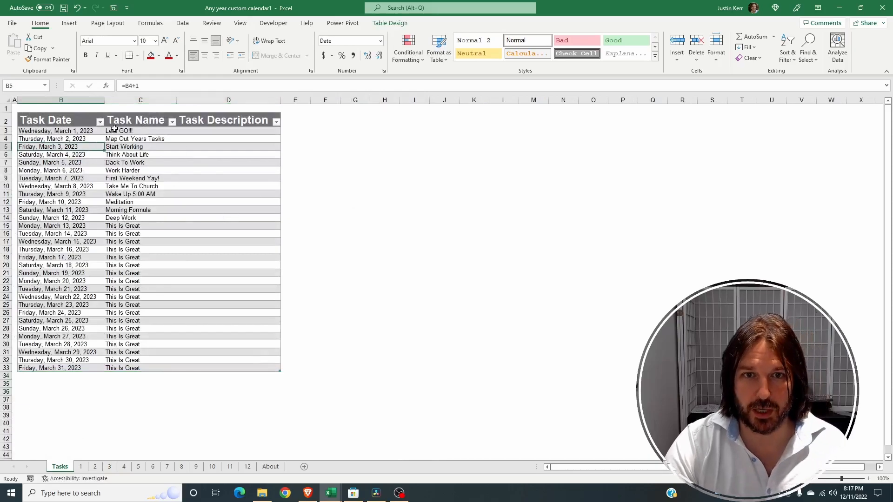
left_click_drag(57, 156, 56, 367)
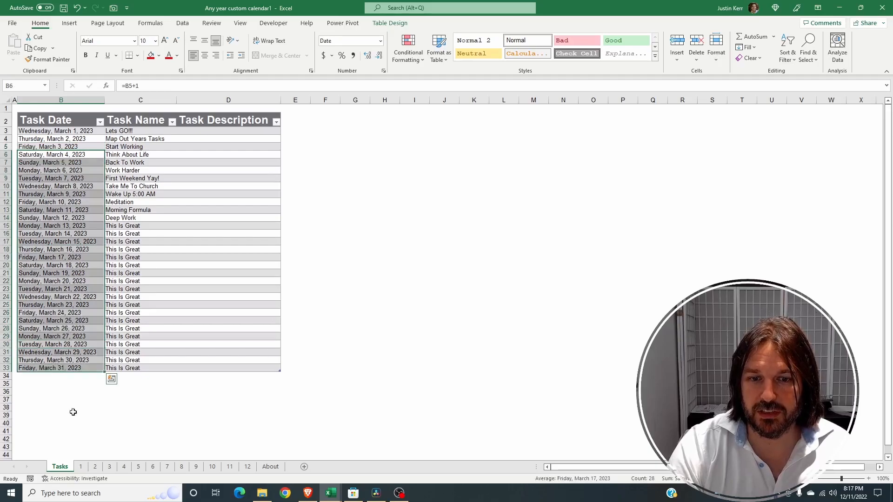
left_click(80, 466)
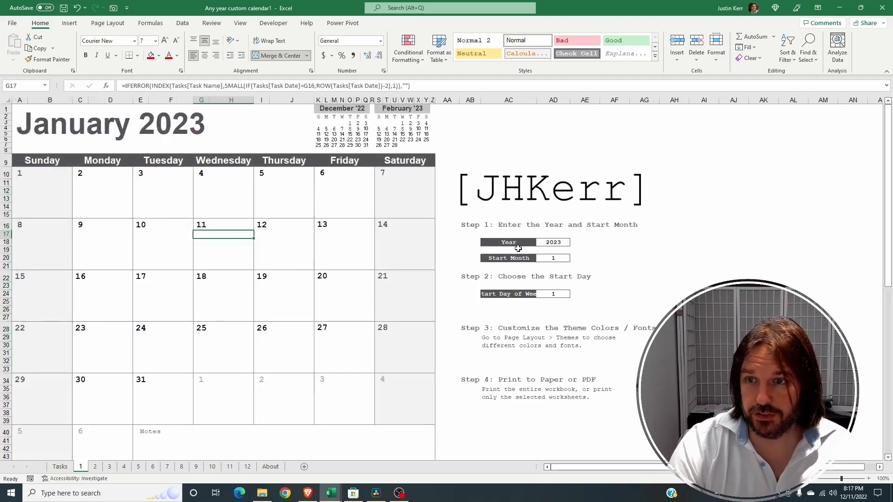